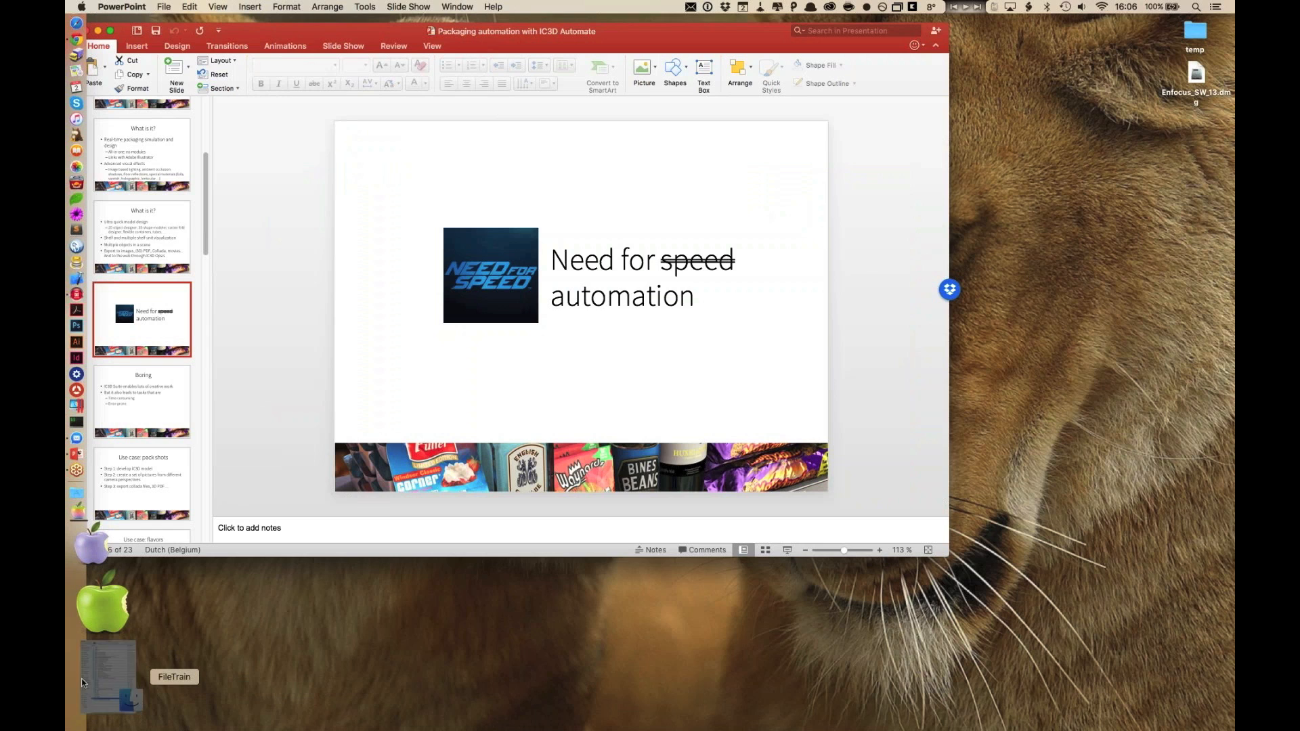
# - Open Tea carton.ic3 from the _test folder of "0020 - Create hi-res images with IC3D Automate" and dismiss the evaluation notice
pyautogui.click(82, 682)
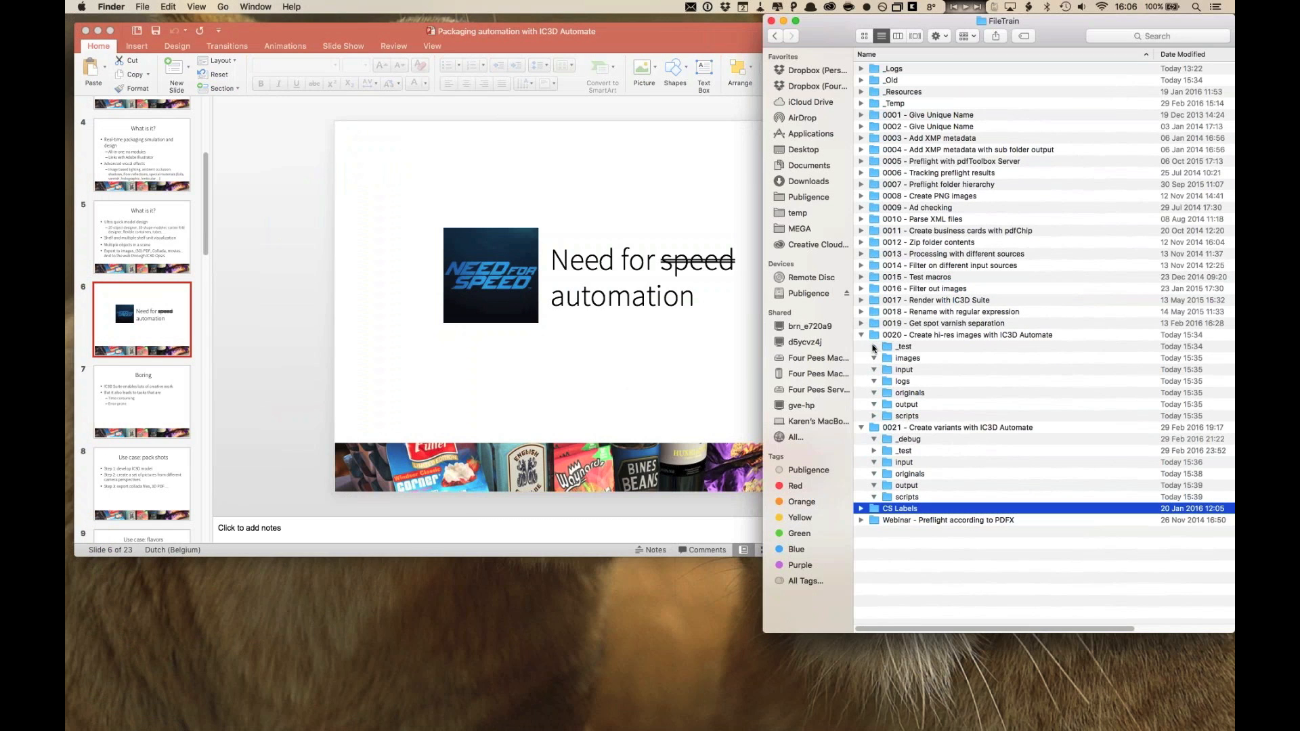
pyautogui.click(874, 347)
pyautogui.click(902, 361)
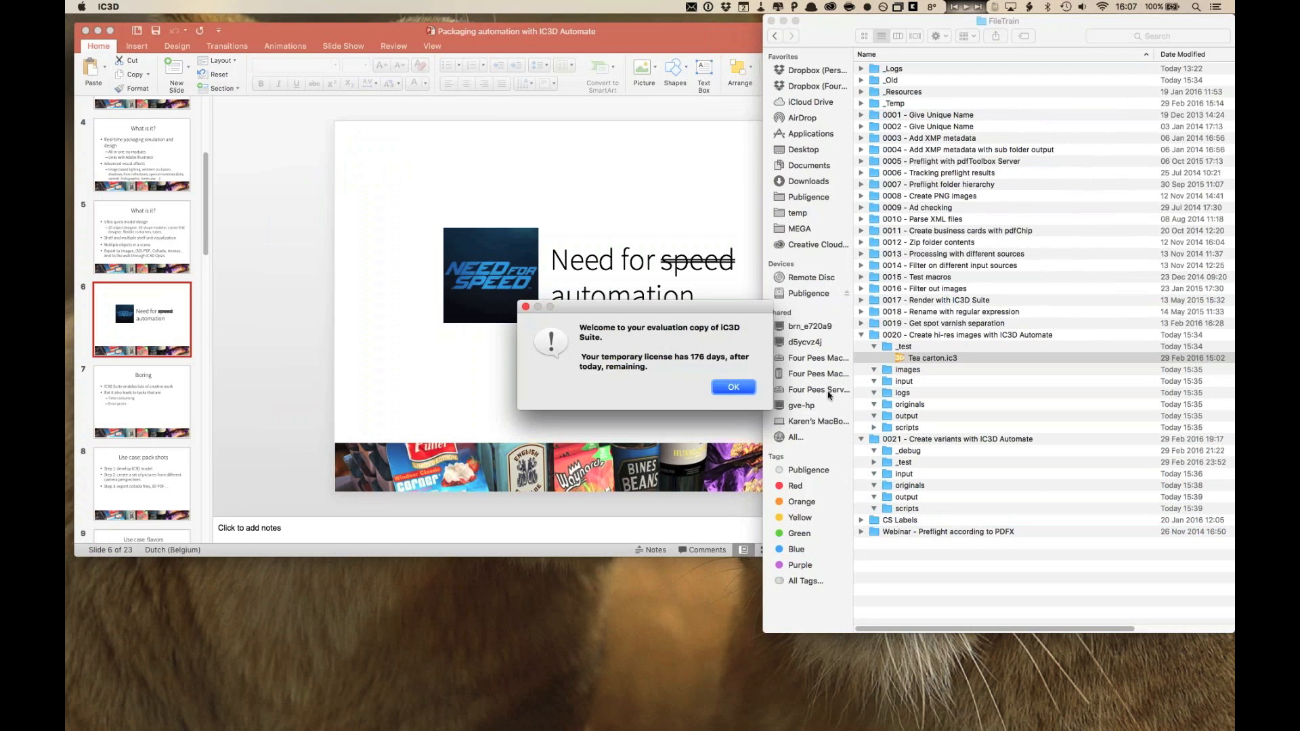
pyautogui.click(733, 387)
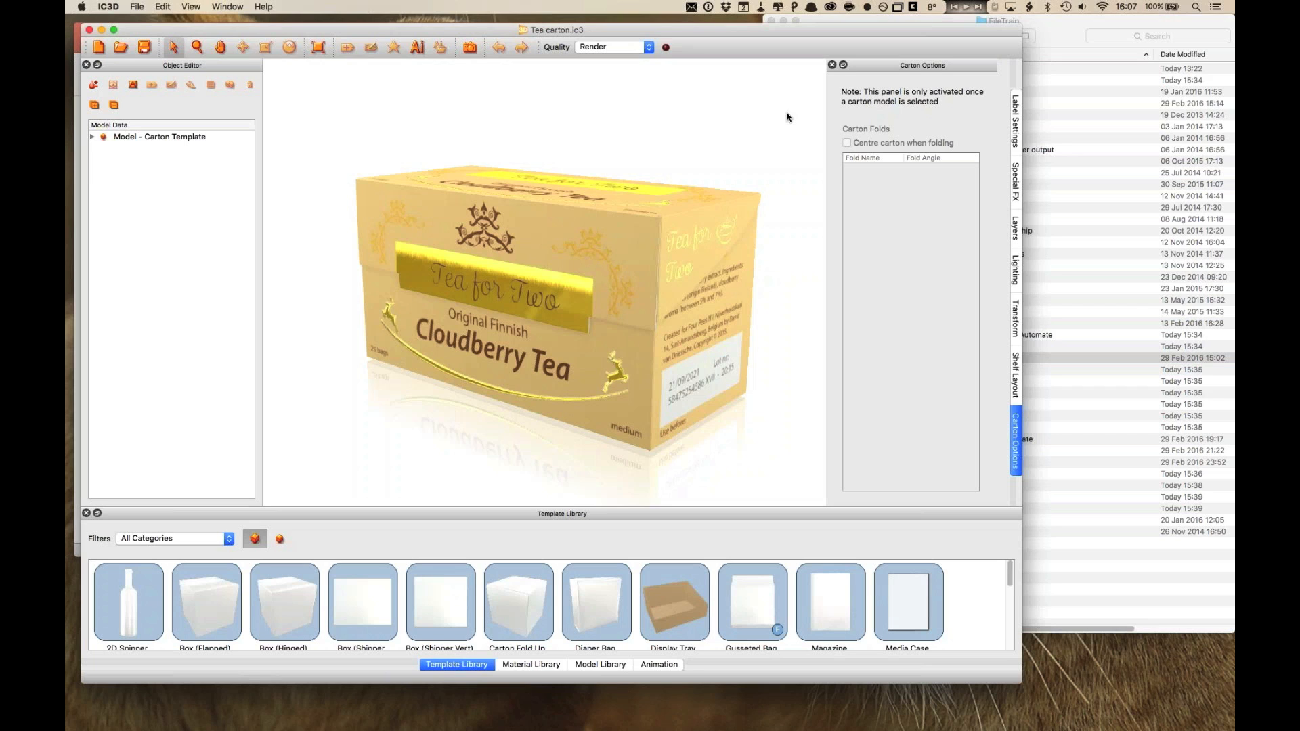
# - Rotate the tea carton slightly to inspect its gold foil and reflections from different angles
pyautogui.moveTo(780, 293)
pyautogui.mouseDown()
pyautogui.moveTo(684, 278)
pyautogui.moveTo(705, 273)
pyautogui.moveTo(754, 300)
pyautogui.moveTo(787, 292)
pyautogui.mouseUp()
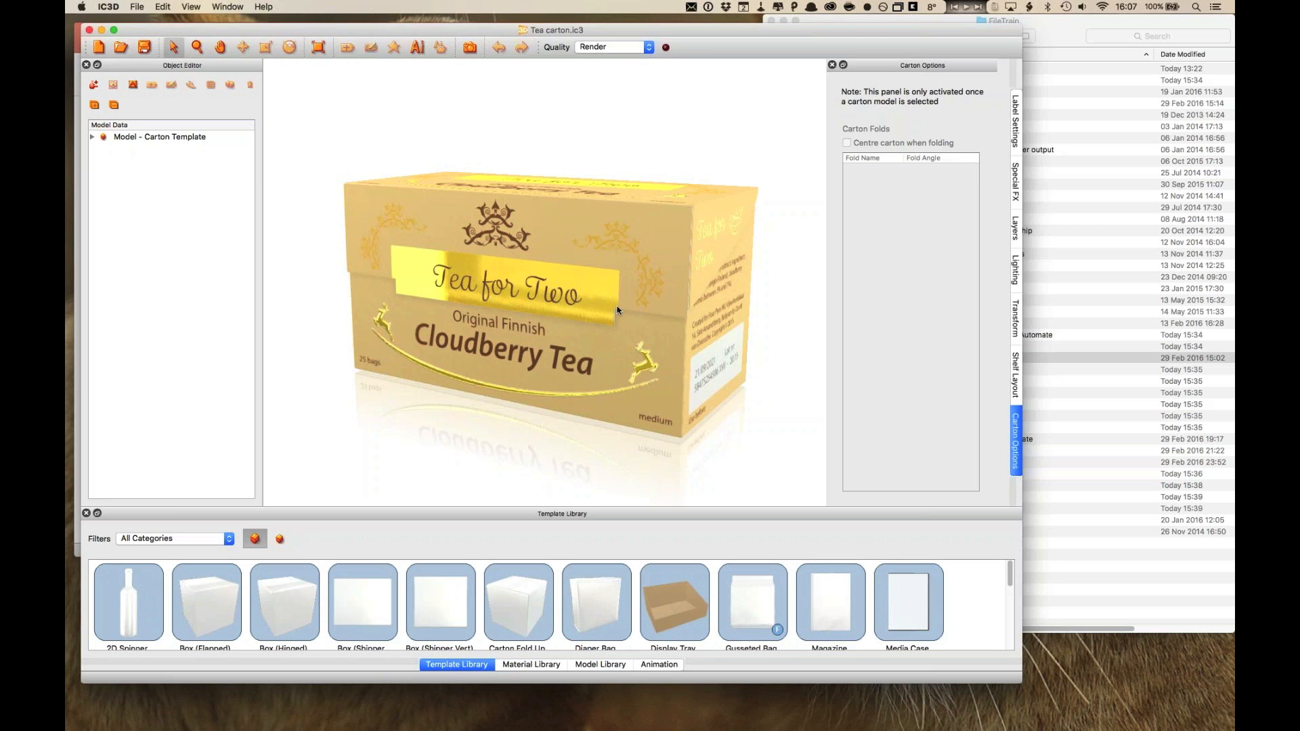
pyautogui.moveTo(779, 366)
pyautogui.mouseDown()
pyautogui.moveTo(793, 360)
pyautogui.moveTo(776, 369)
pyautogui.mouseUp()
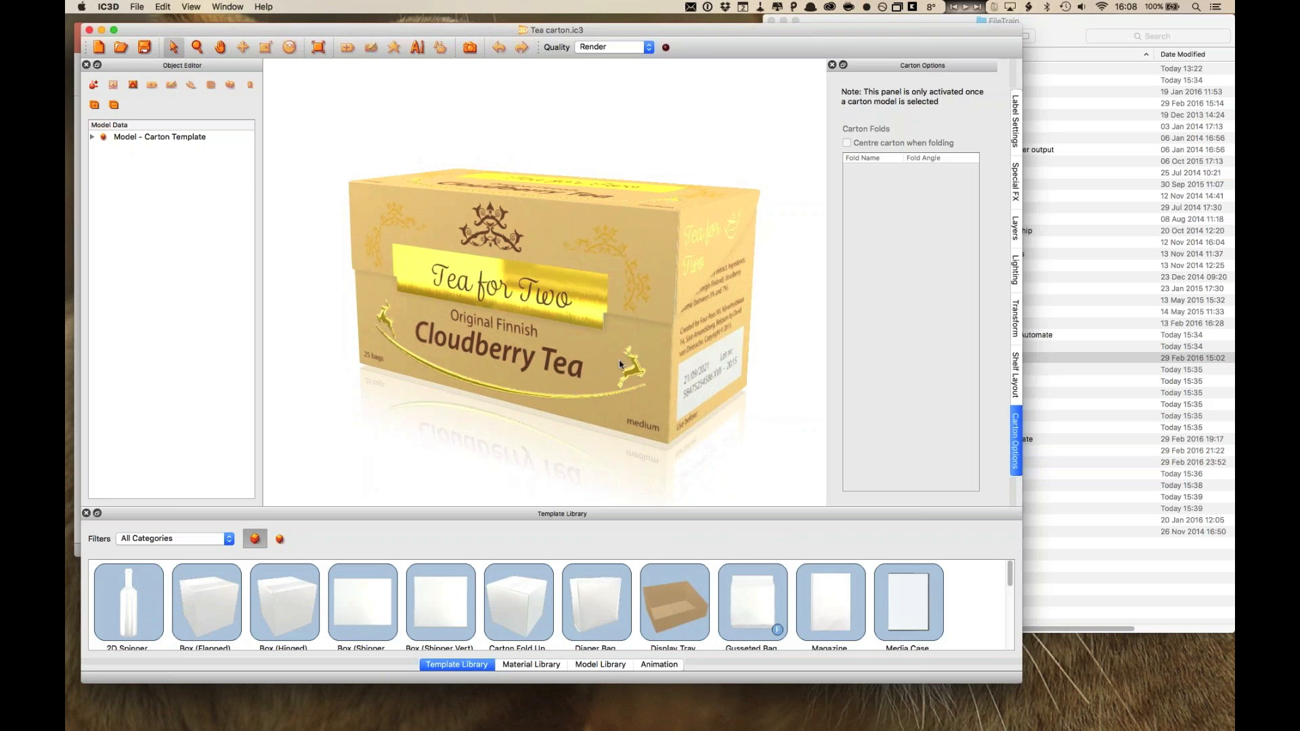
pyautogui.moveTo(782, 400)
pyautogui.mouseDown()
pyautogui.moveTo(676, 404)
pyautogui.moveTo(783, 401)
pyautogui.mouseUp()
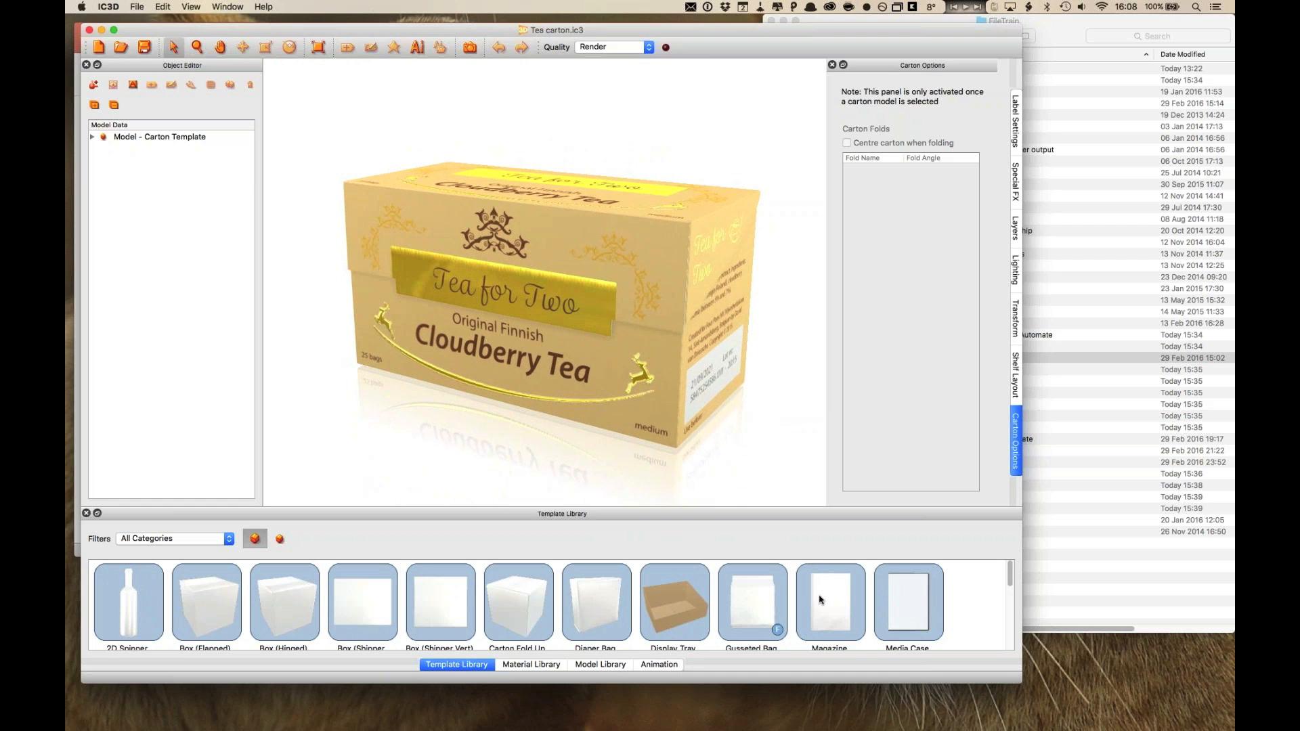
# - Browse the packaging models in the template library and return to its beginning
pyautogui.scroll(-5, 820, 600)
pyautogui.scroll(3, 820, 600)
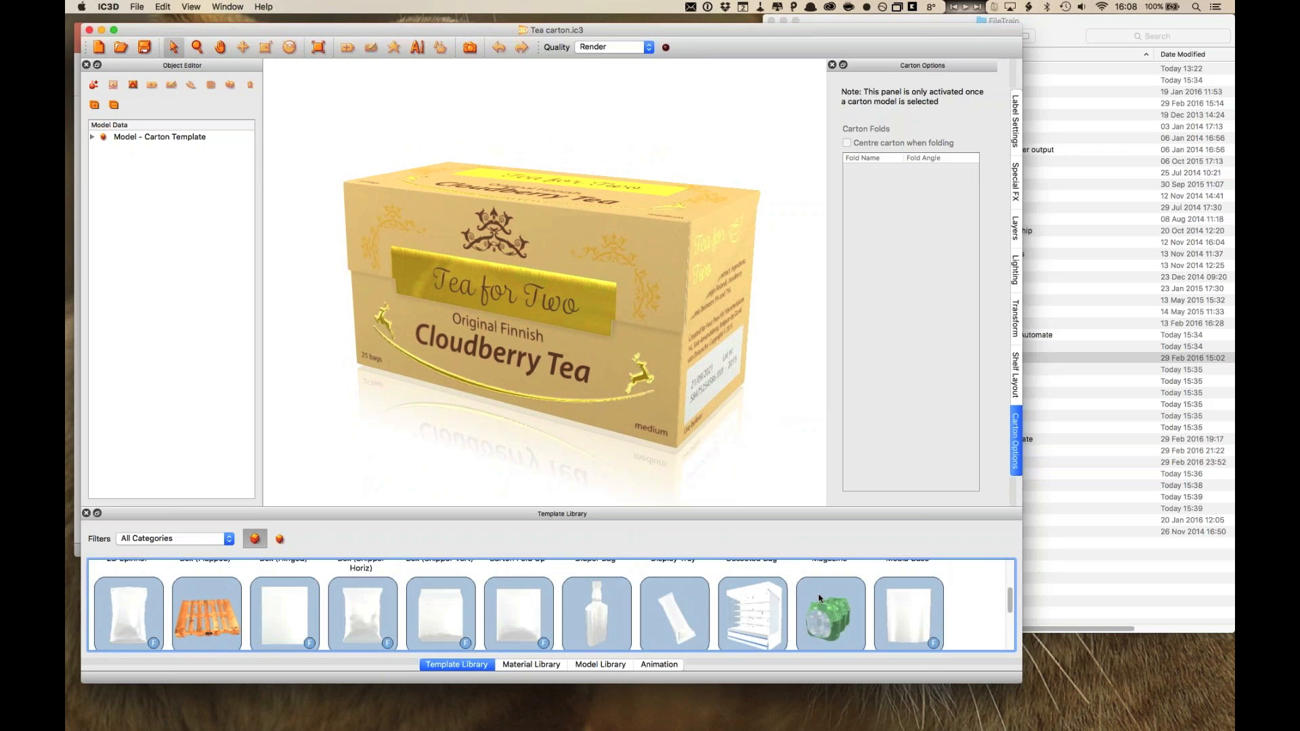
pyautogui.scroll(2, 819, 601)
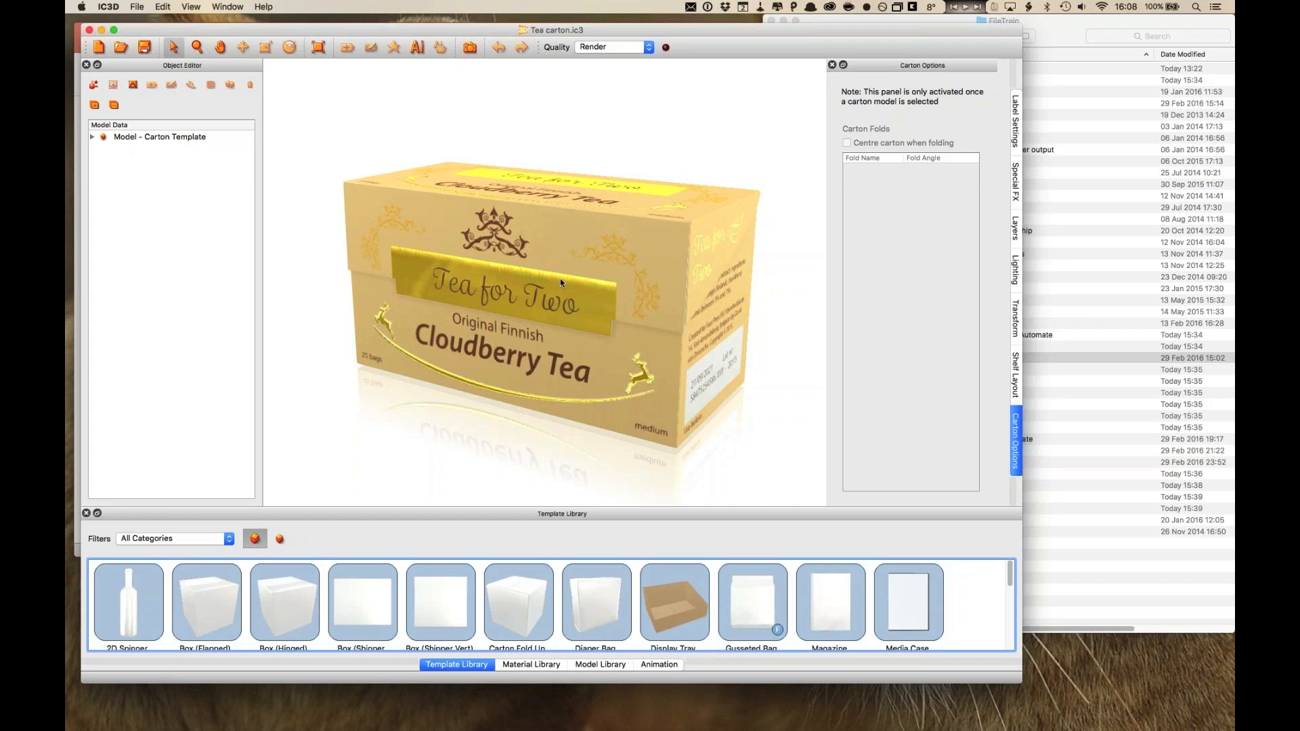
pyautogui.click(770, 309)
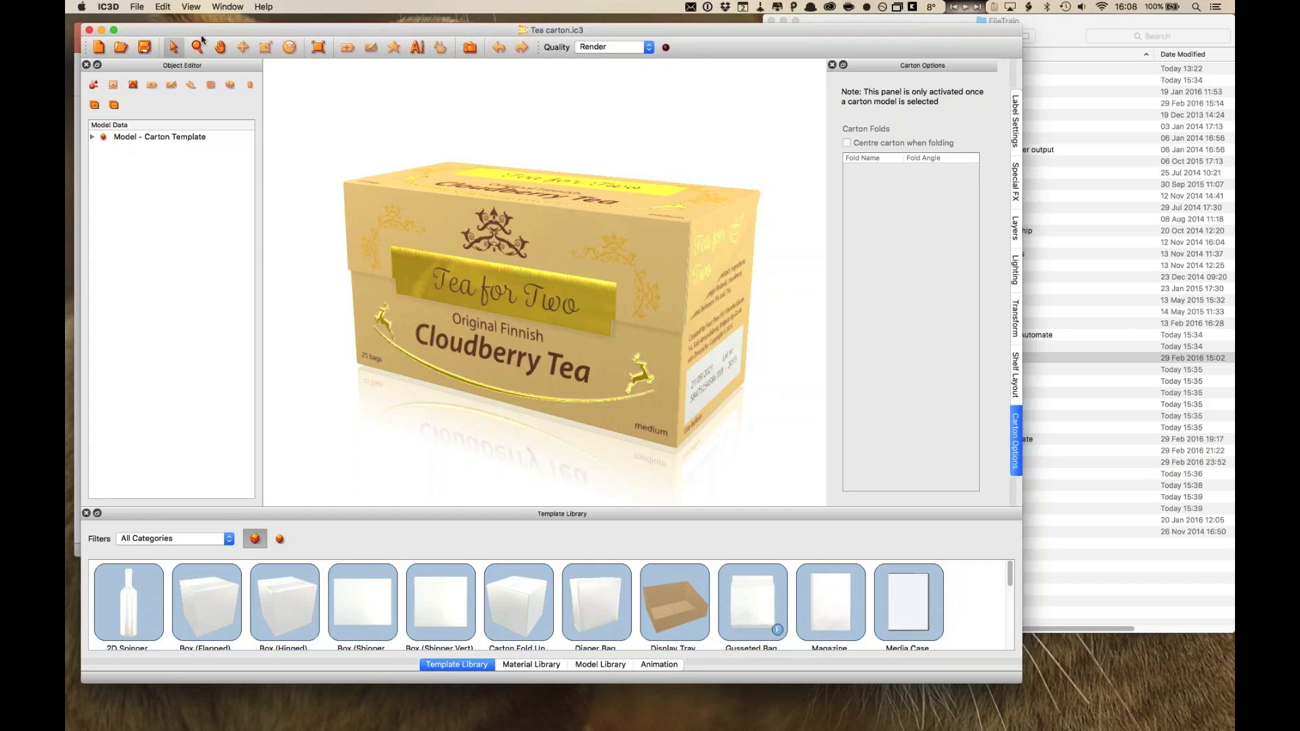
# - Review the export formats available for the tea carton model without exporting anything
pyautogui.click(136, 7)
pyautogui.moveTo(171, 89)
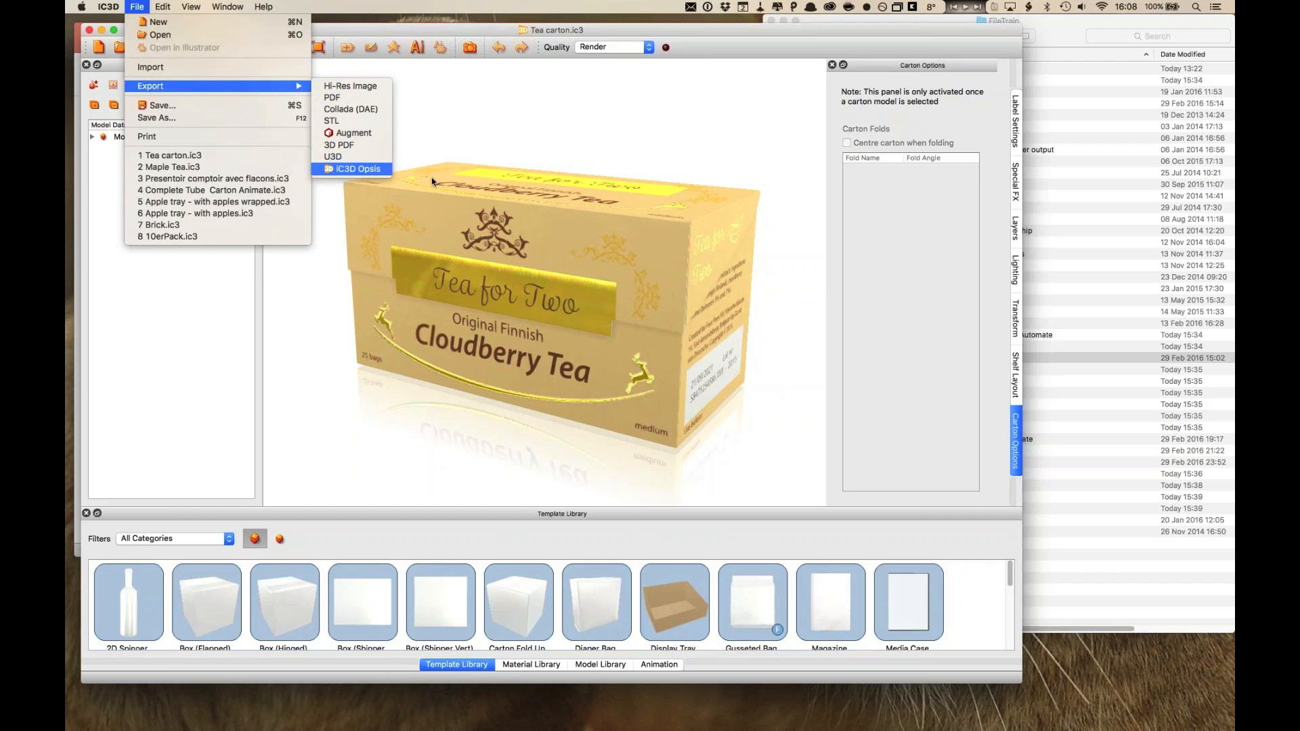
pyautogui.click(647, 146)
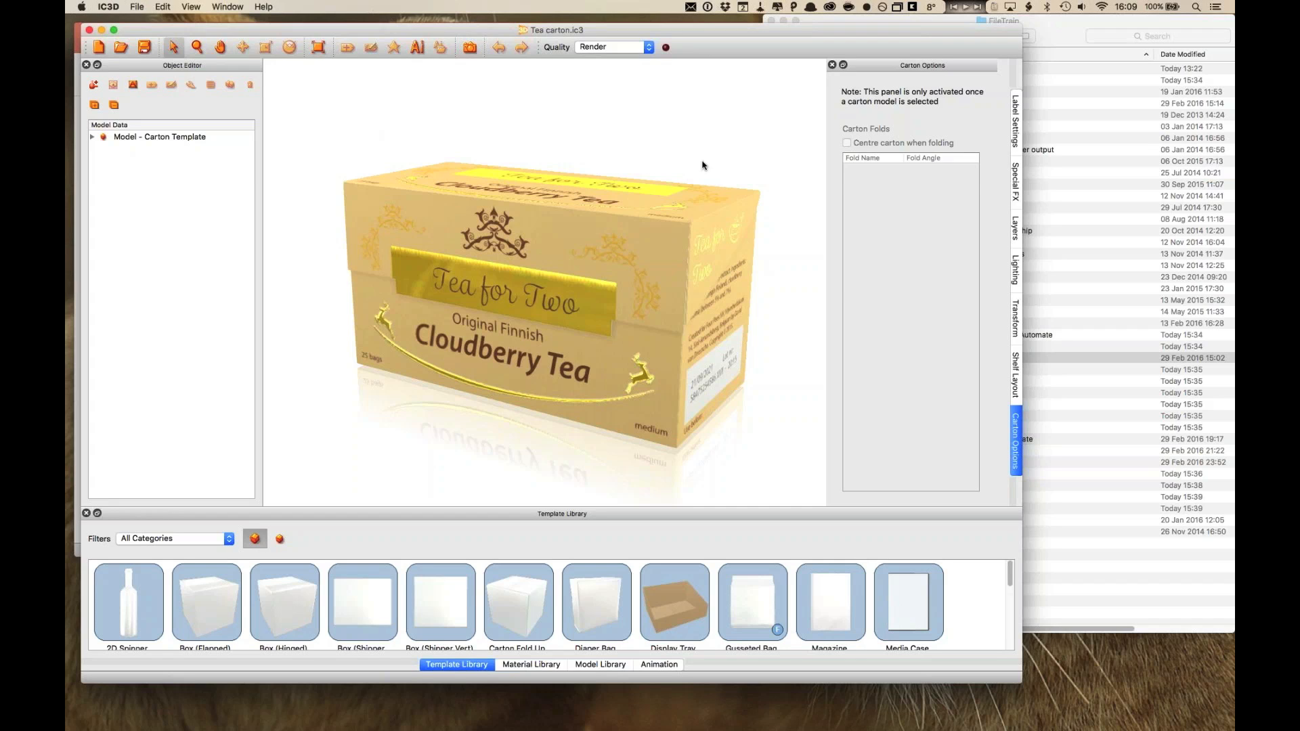
# - Quit IC3D to close the tea carton model
pyautogui.click(108, 7)
pyautogui.click(139, 127)
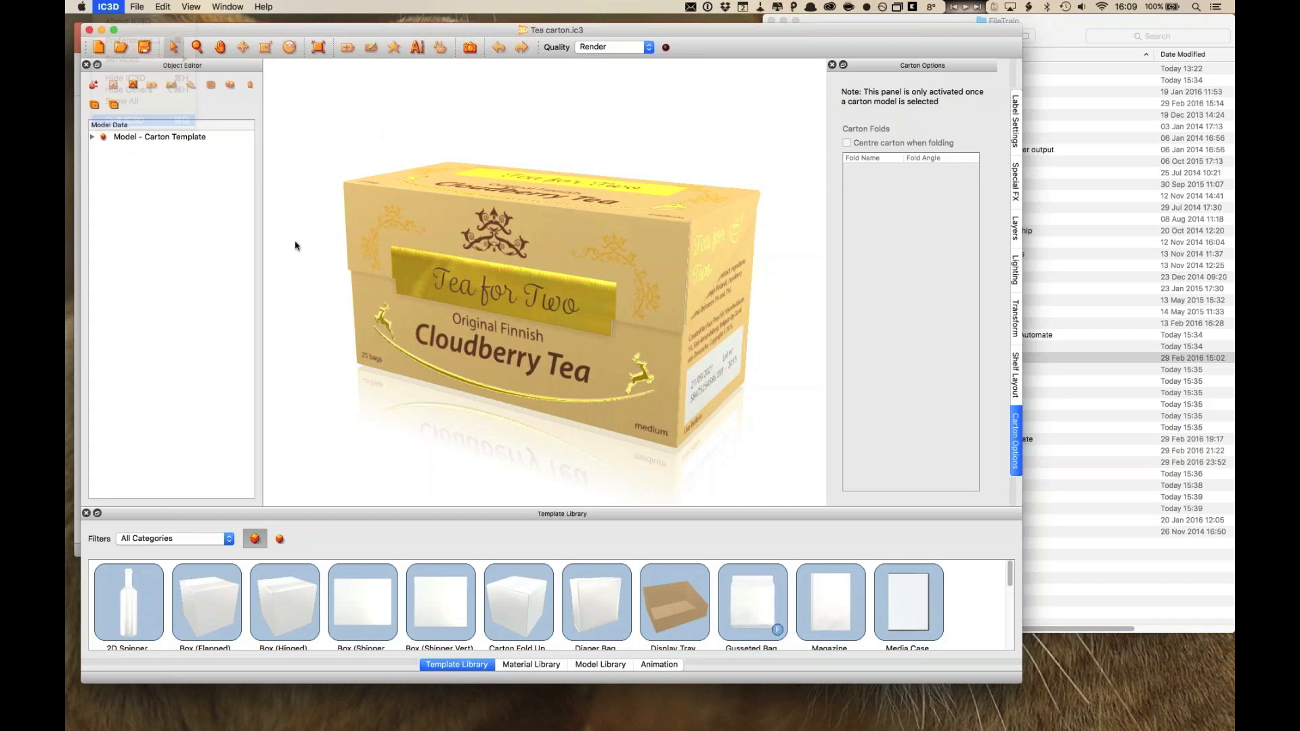
pyautogui.click(640, 368)
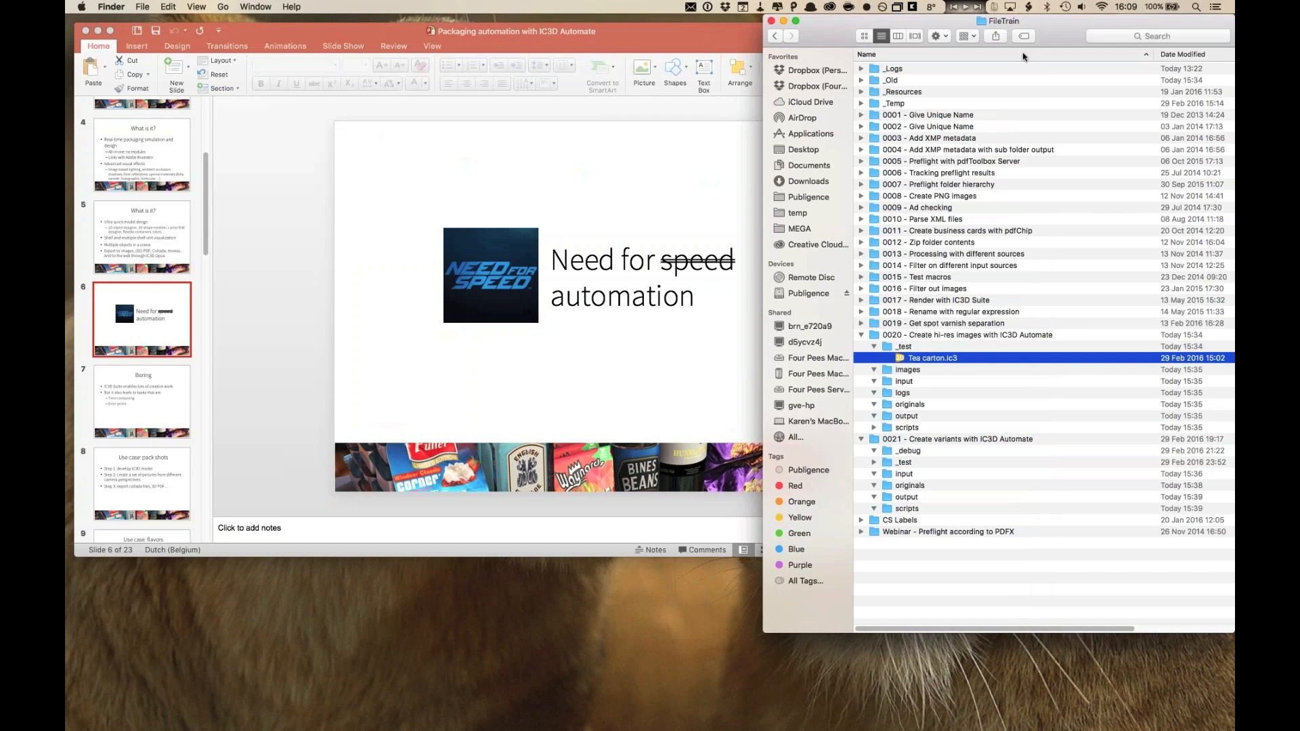
# - Switch to the PowerPoint presentation, start the slide show from the "Need for automation" slide and advance to the "Boring" slide
pyautogui.click(677, 188)
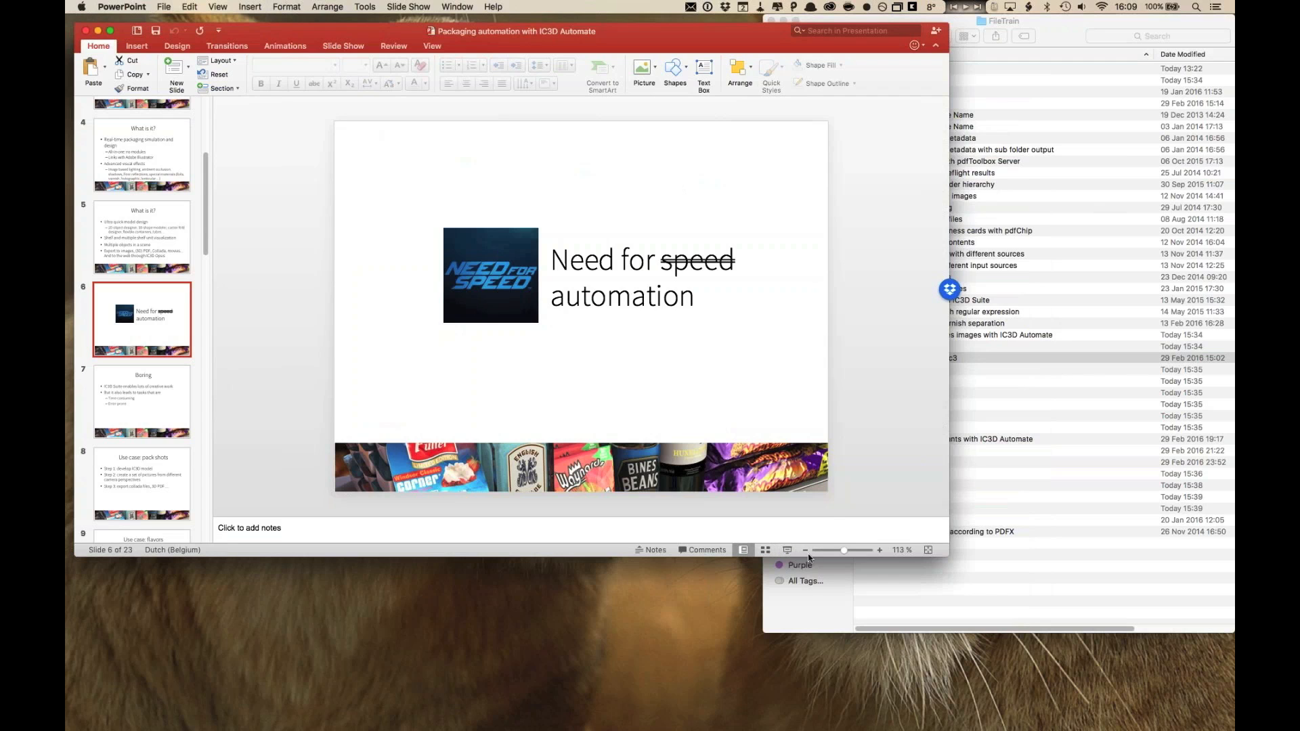
pyautogui.click(788, 552)
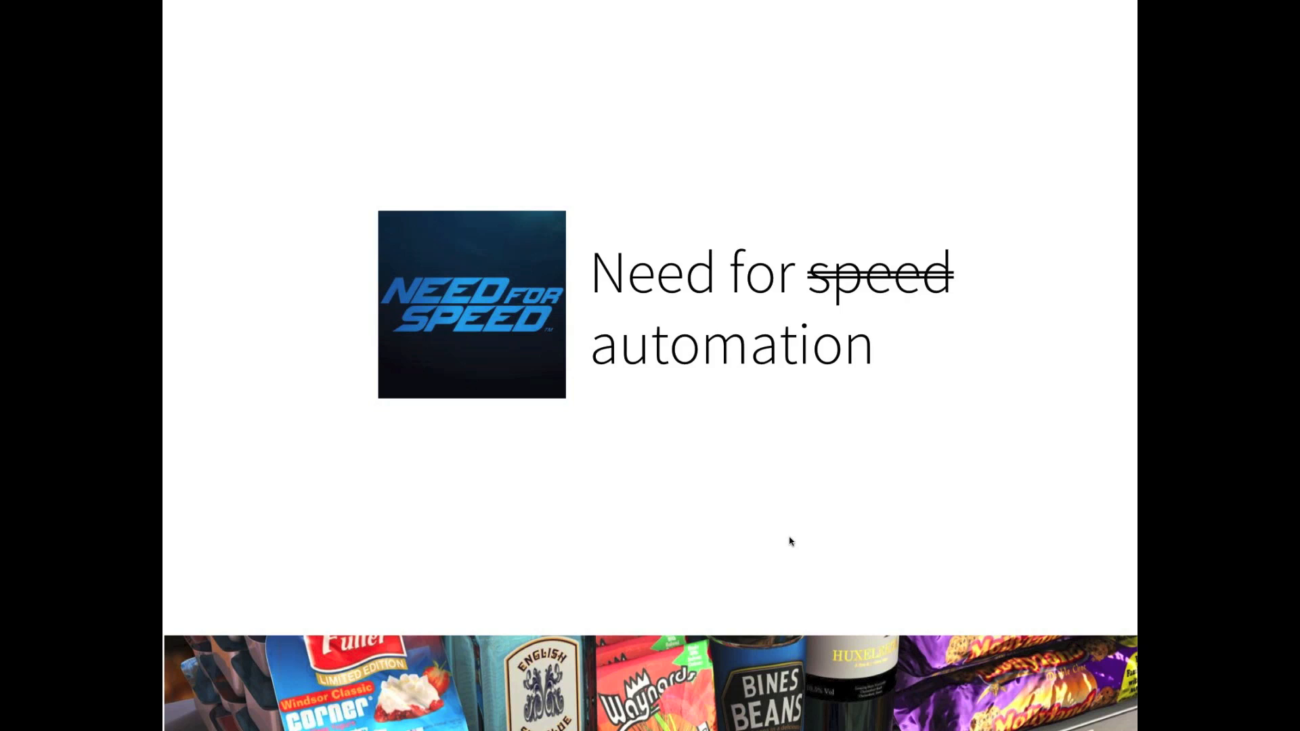
pyautogui.press('Right')
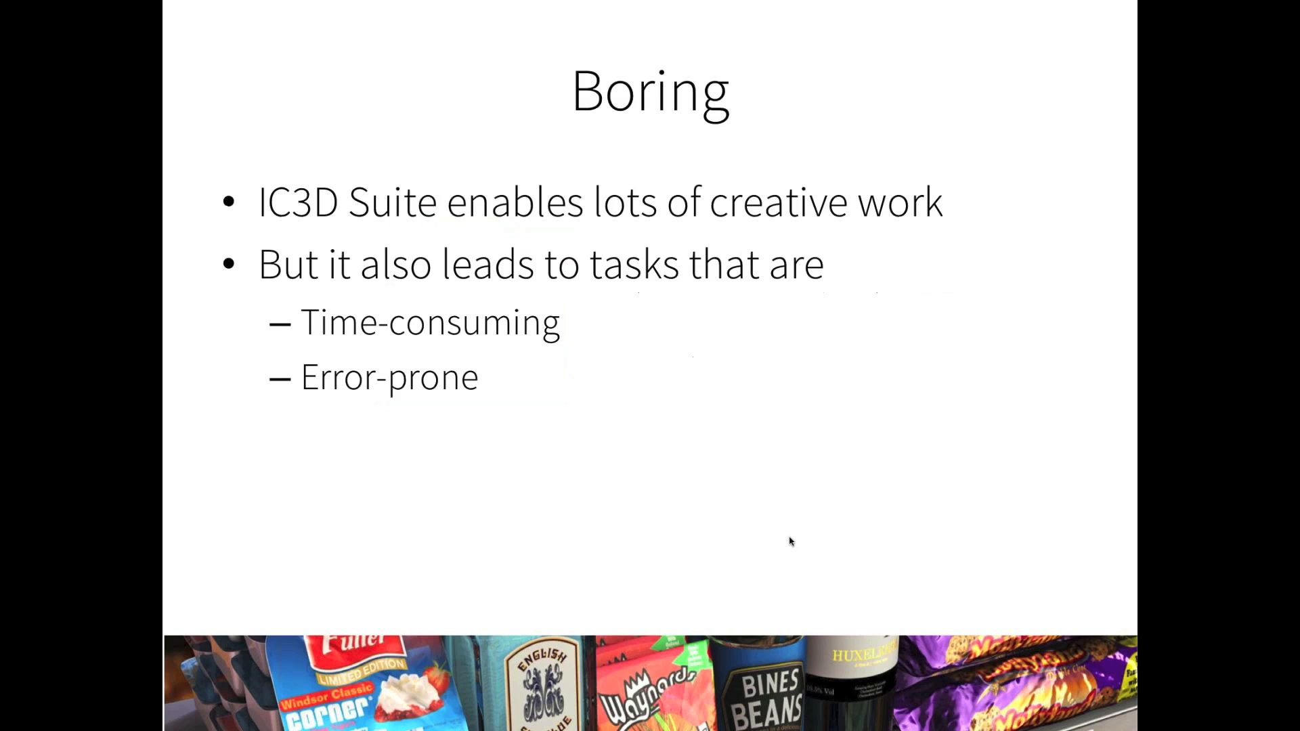
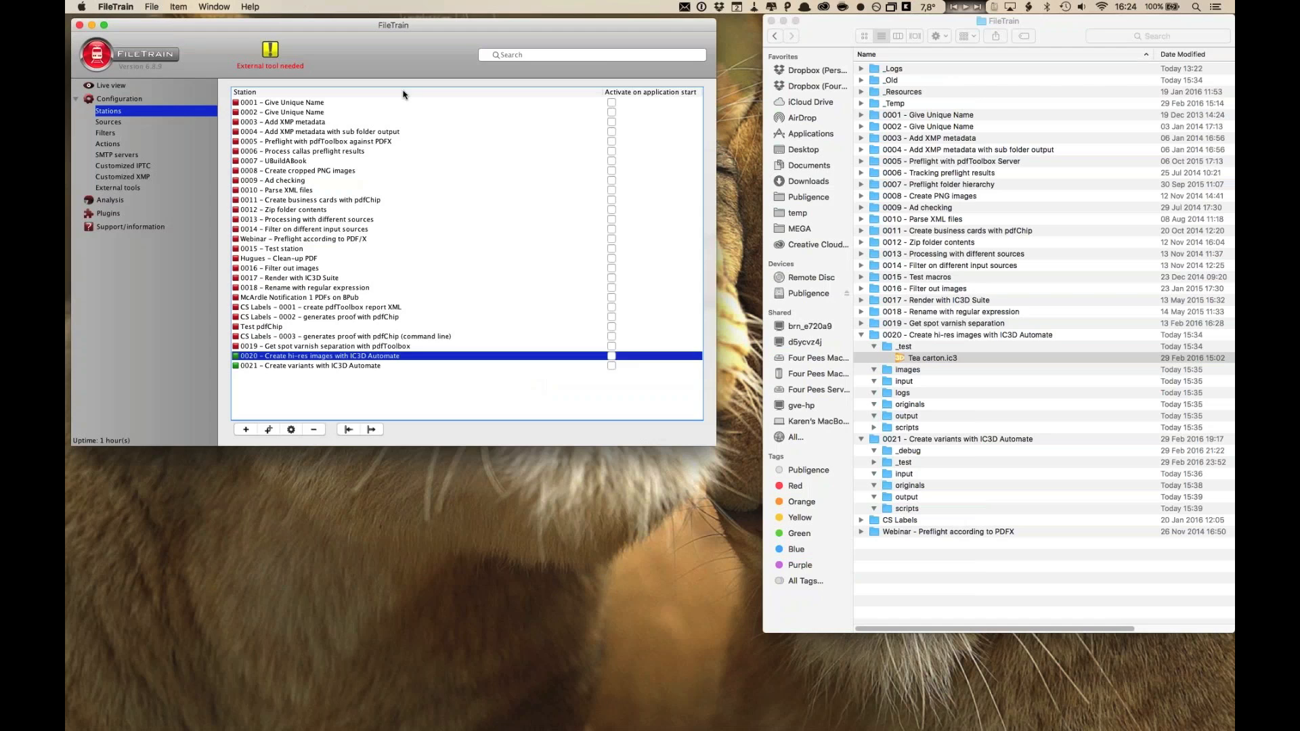
# - Sort the FileTrain stations by name and select "0020 - Create hi-res images with IC3D Automate"
pyautogui.click(404, 94)
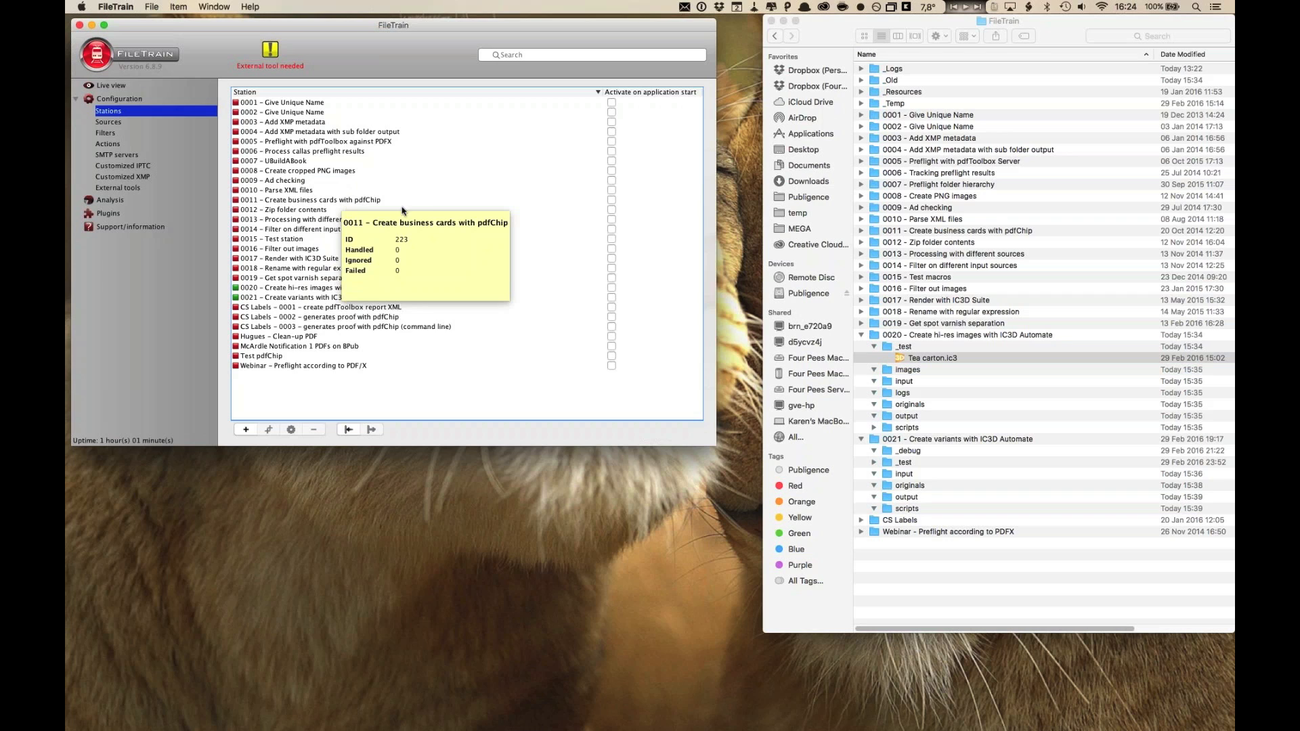
pyautogui.moveTo(372, 295)
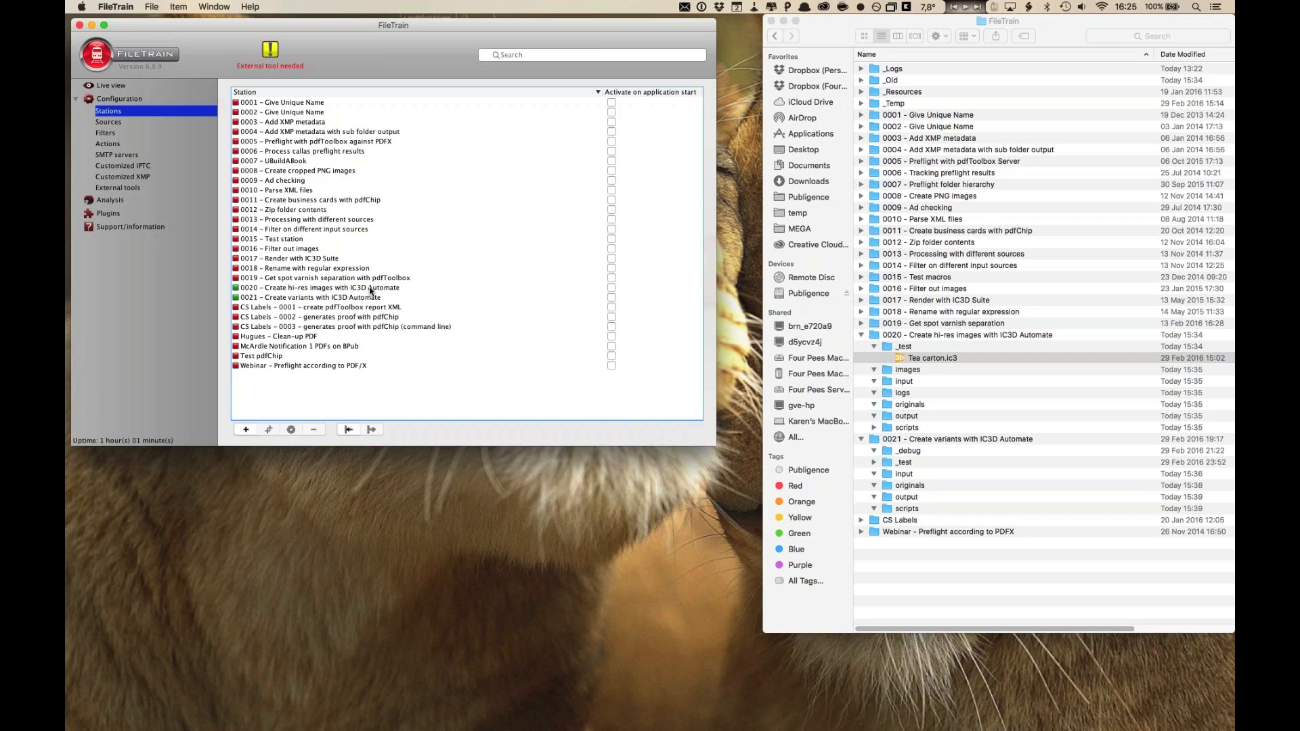
pyautogui.click(278, 289)
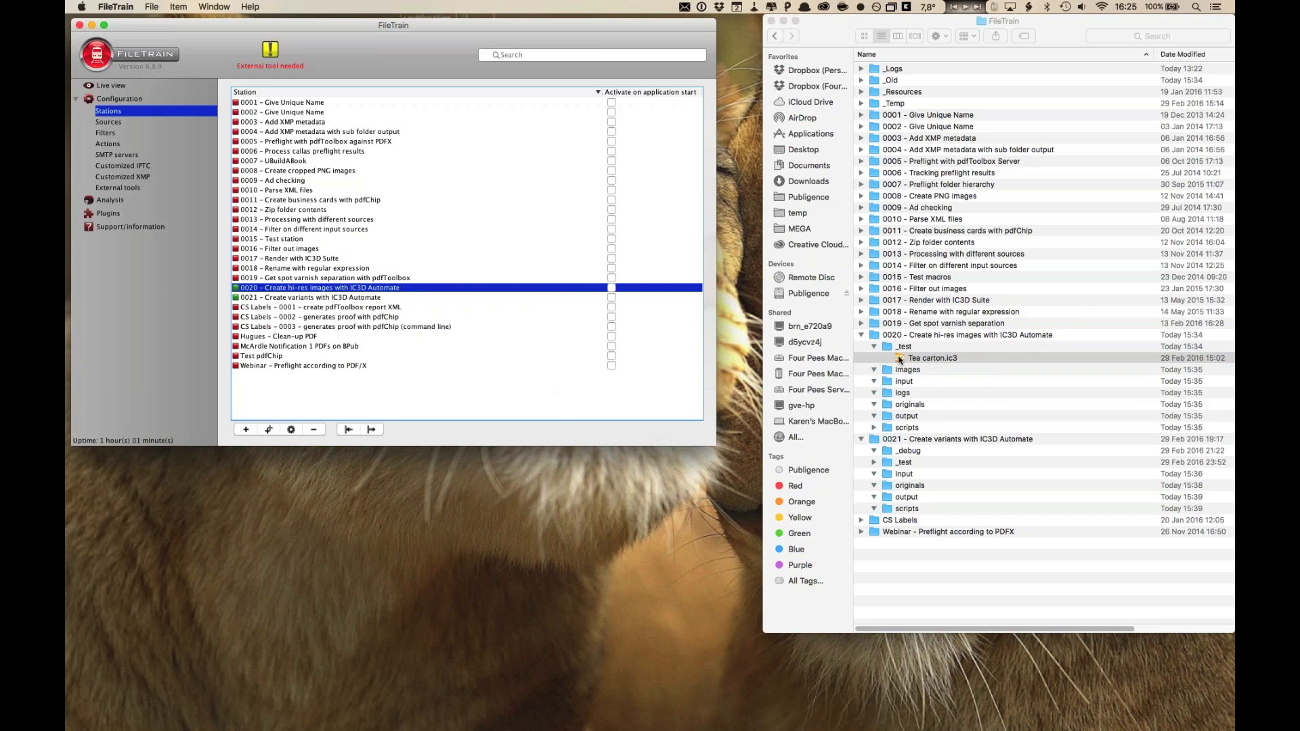
# - Copy Tea carton.ic3 from the _test folder into the 0020 station's input folder for processing
pyautogui.moveTo(900, 360)
pyautogui.mouseDown()
pyautogui.moveTo(1000, 374)
pyautogui.moveTo(973, 388)
pyautogui.moveTo(906, 381)
pyautogui.mouseUp()
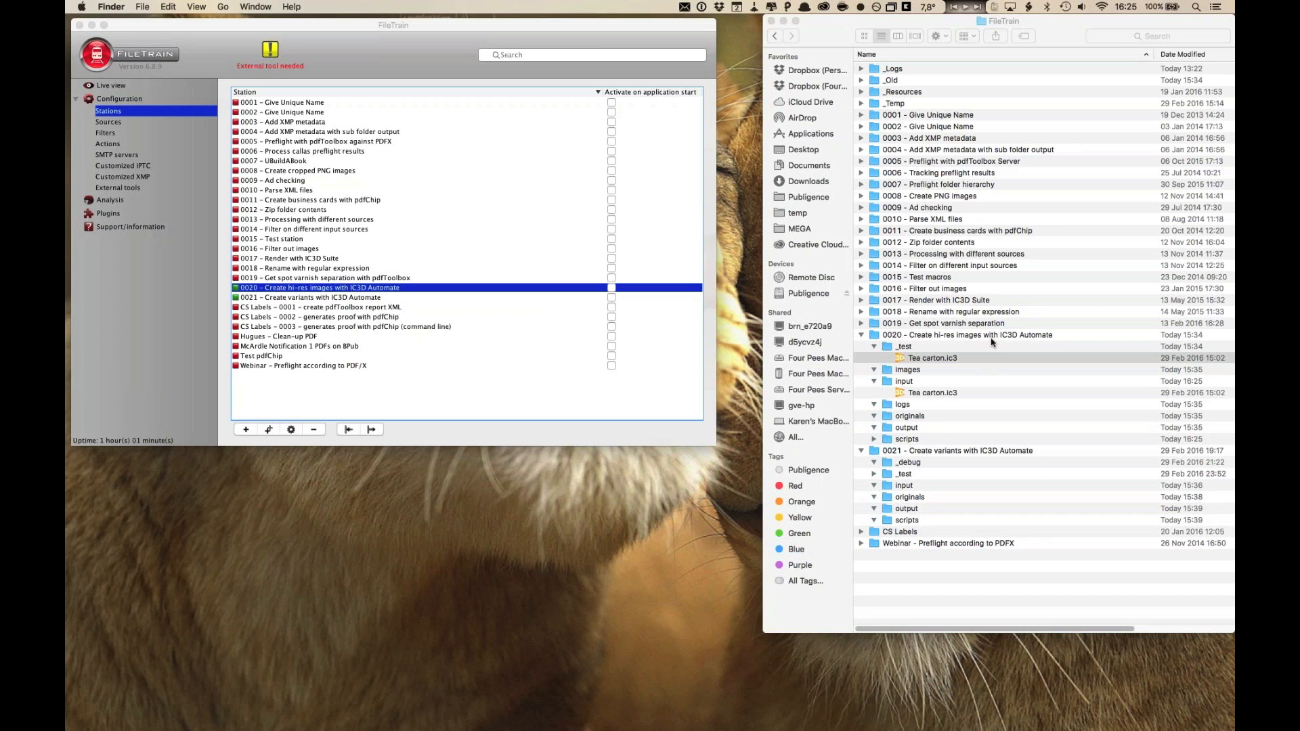
pyautogui.press('super+Tab')
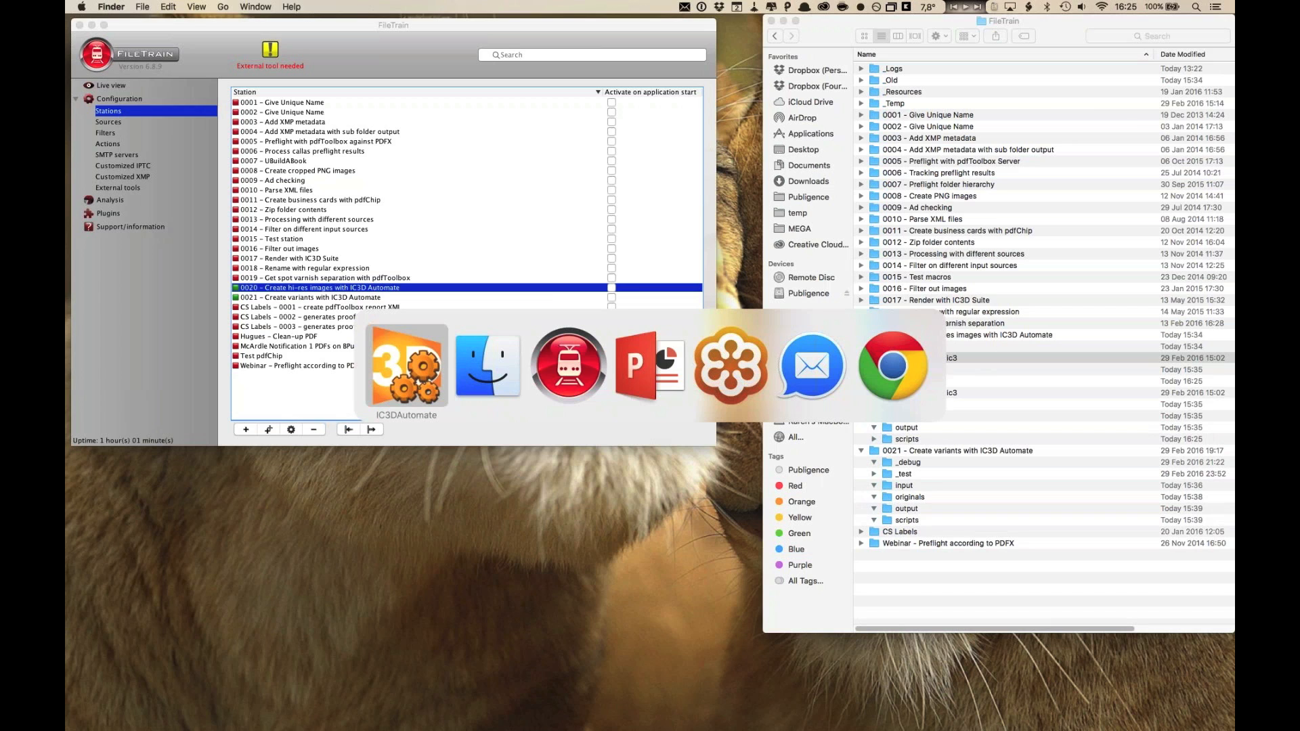
pyautogui.press('super+Tab')
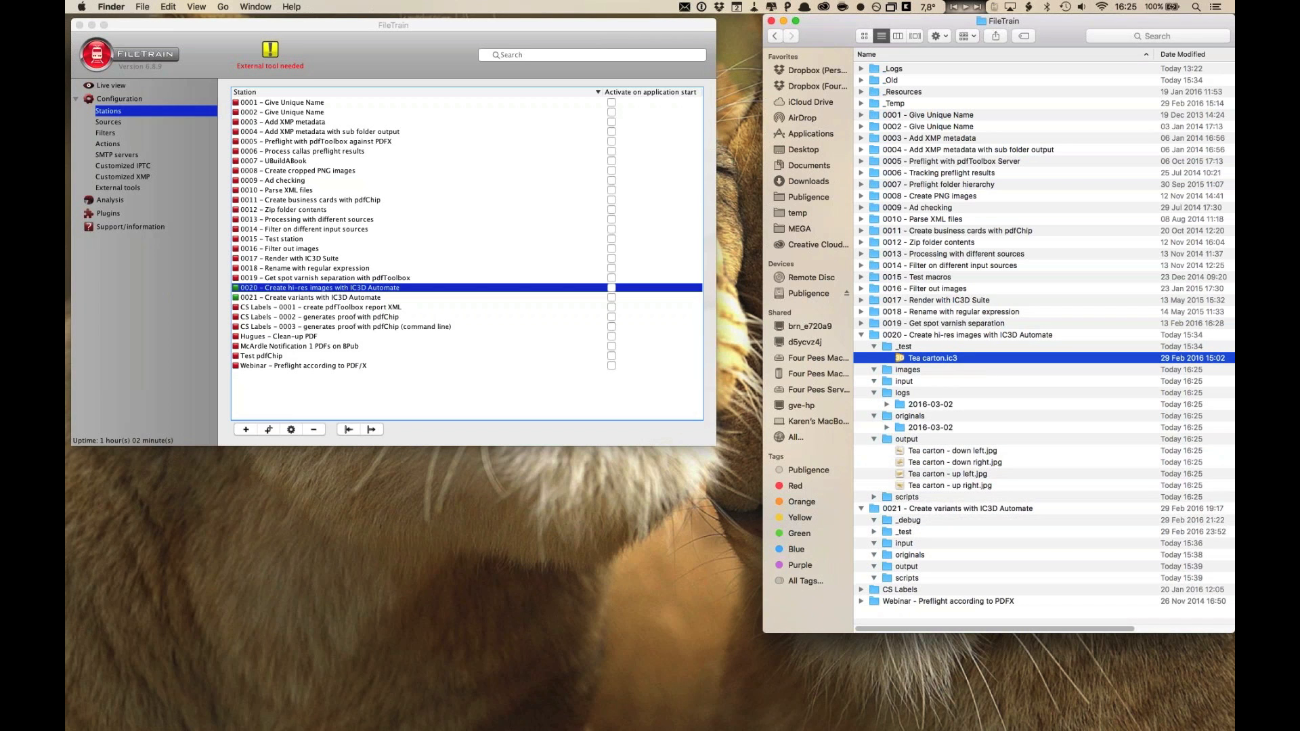
# - Preview "Tea carton - render.log" in the 2016-03-02 logs folder, then close the preview and collapse that dated folder
pyautogui.click(888, 405)
pyautogui.click(947, 418)
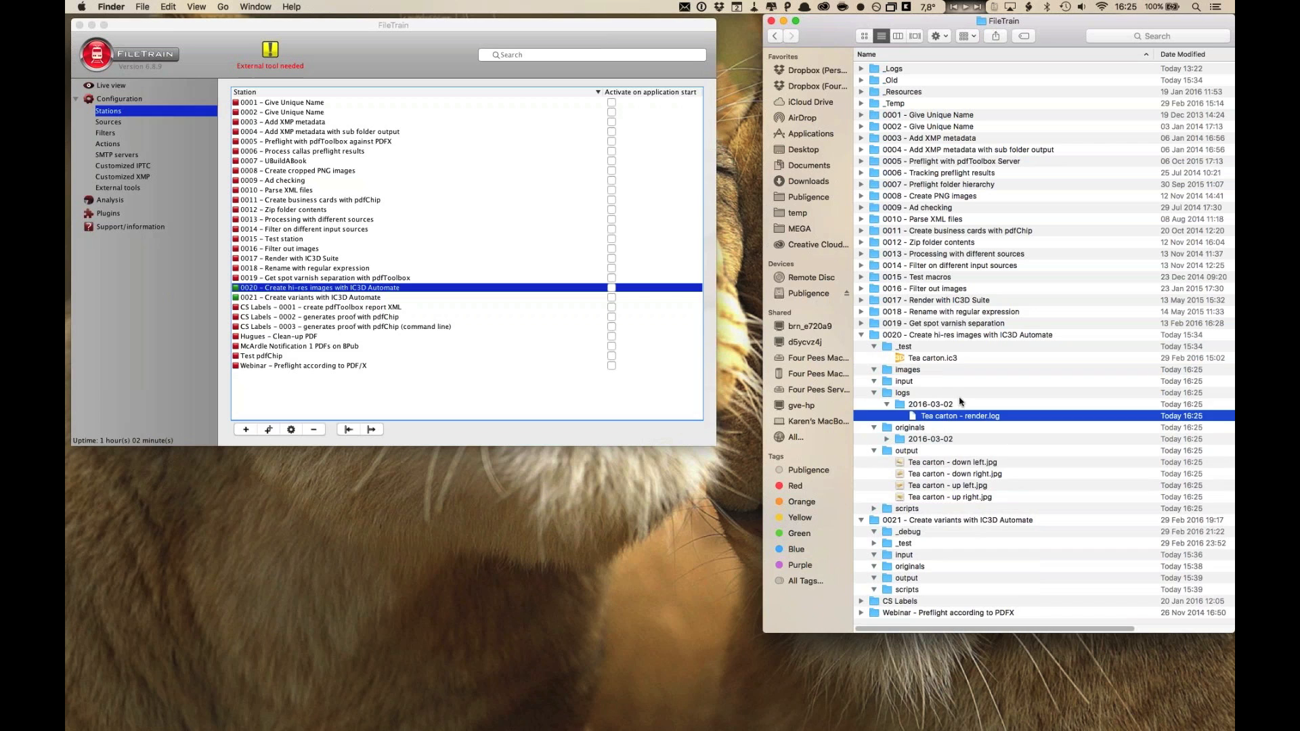
pyautogui.press('space')
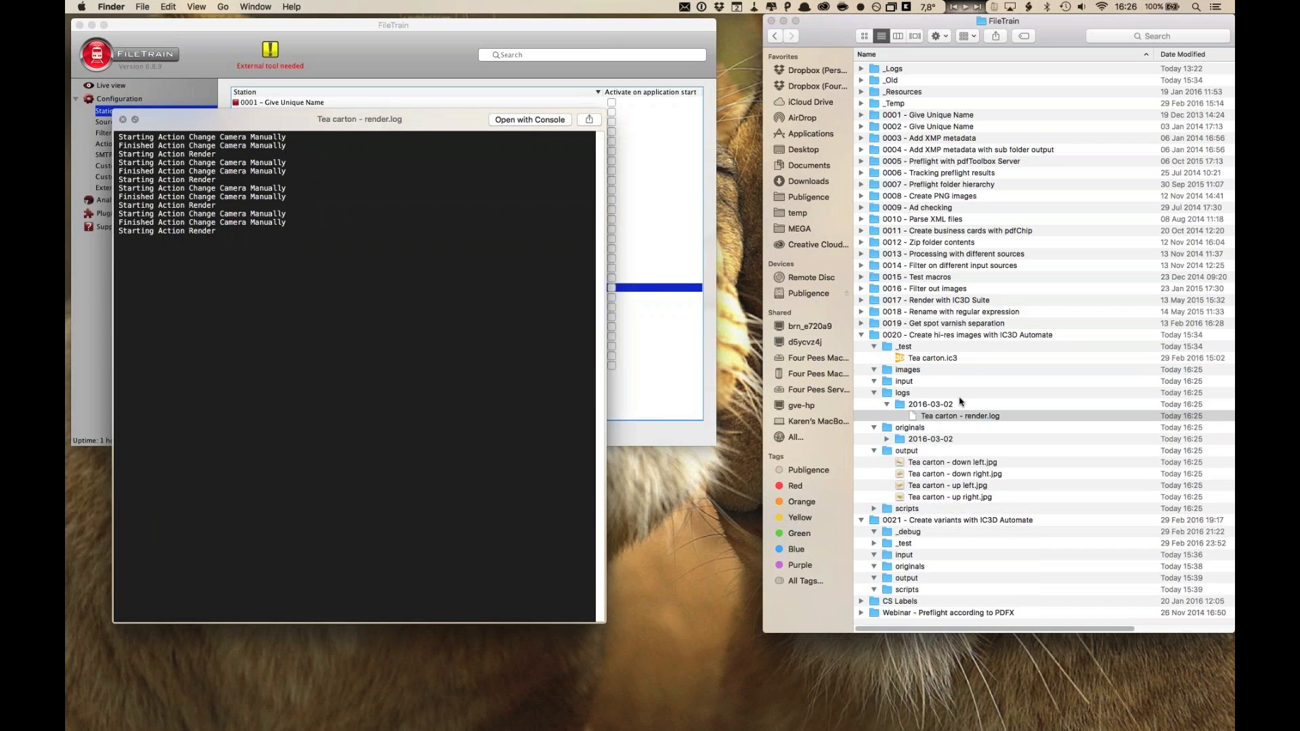
pyautogui.press('space')
pyautogui.press('Up')
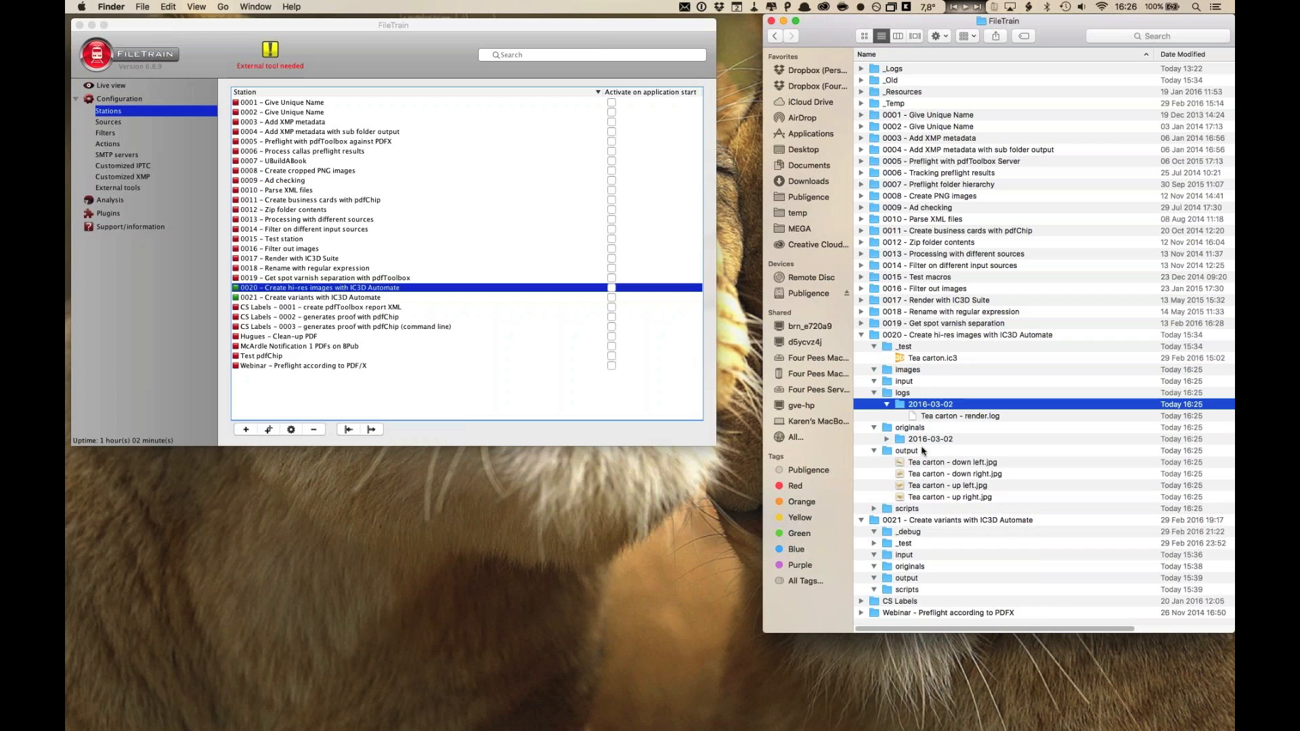
pyautogui.click(887, 405)
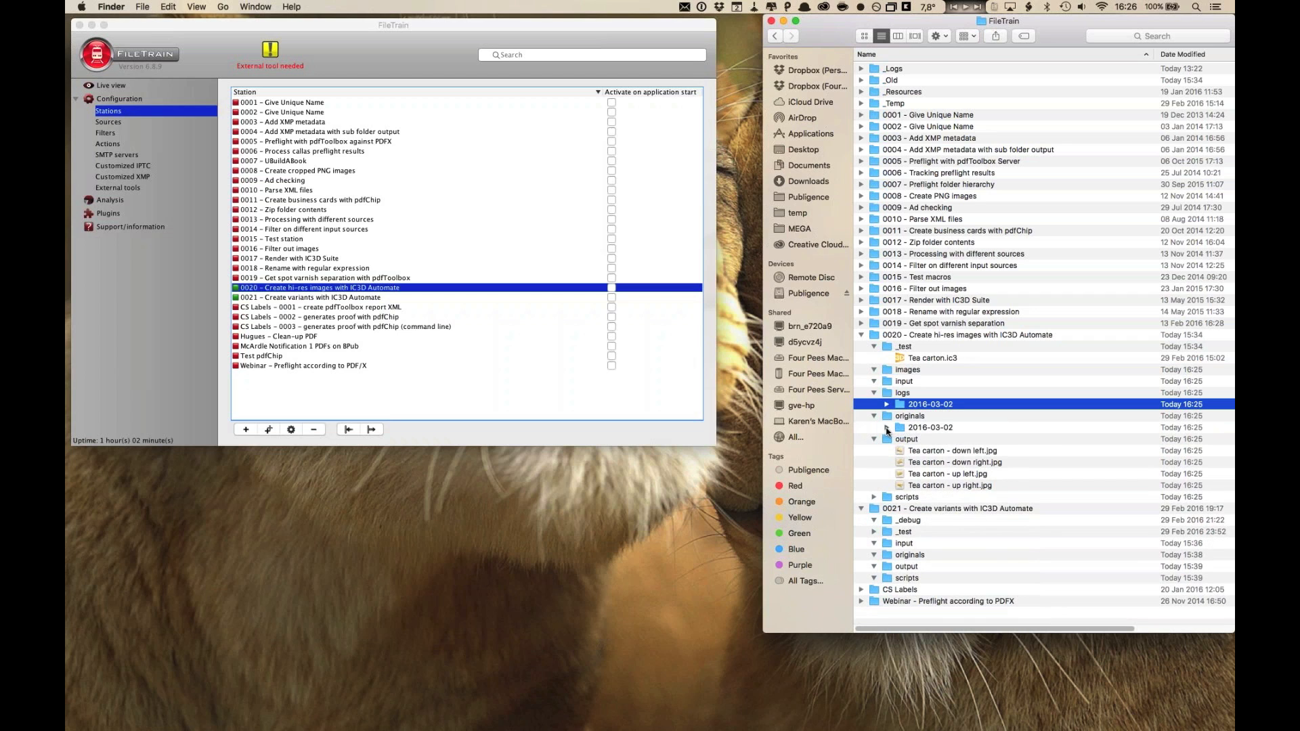
# - Check the archived Tea carton.ic3 in the 2016-03-02 originals folder, then collapse the originals and logs folders
pyautogui.click(888, 428)
pyautogui.click(916, 441)
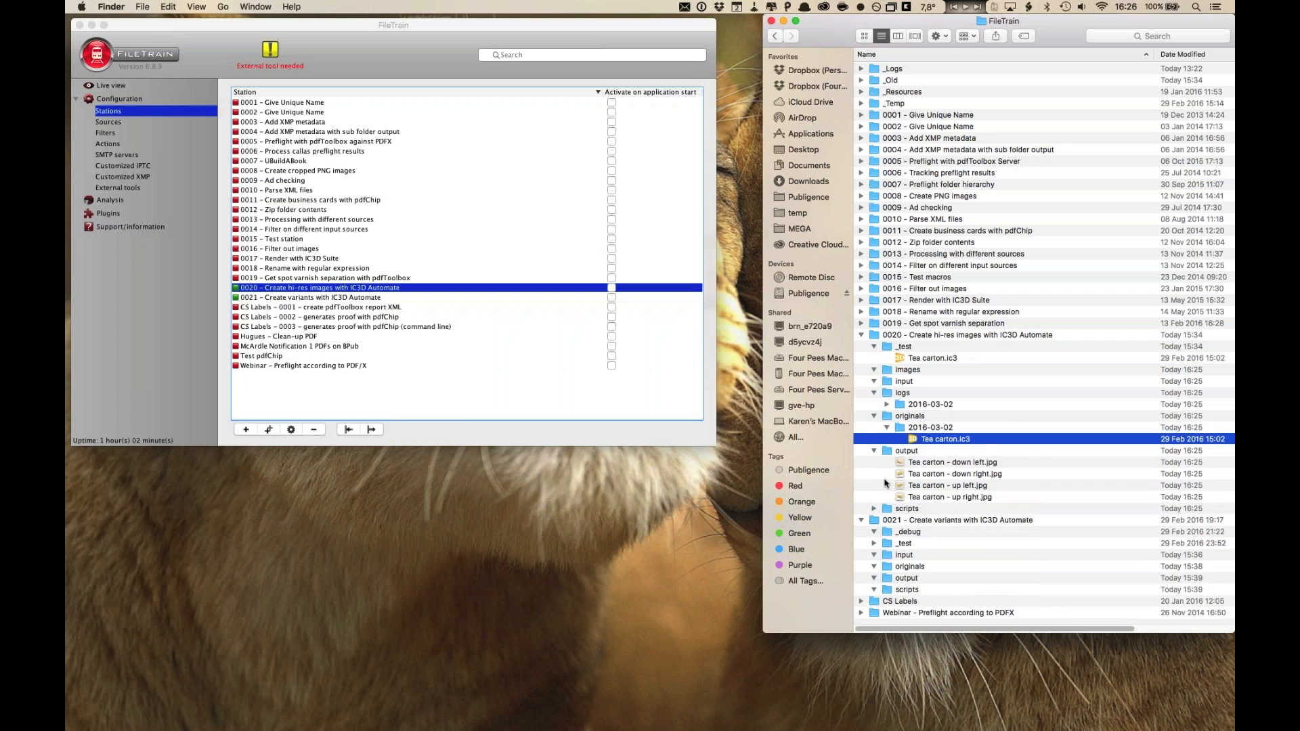
pyautogui.click(901, 429)
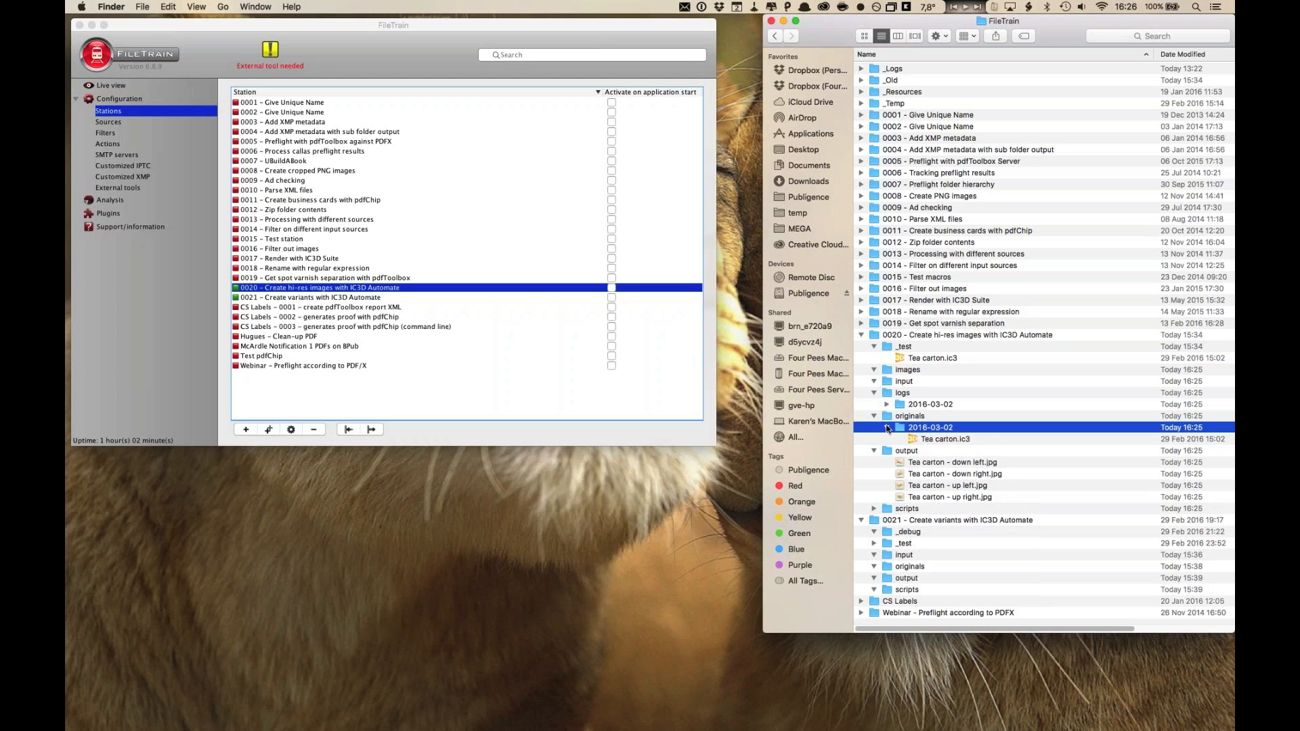
pyautogui.click(887, 428)
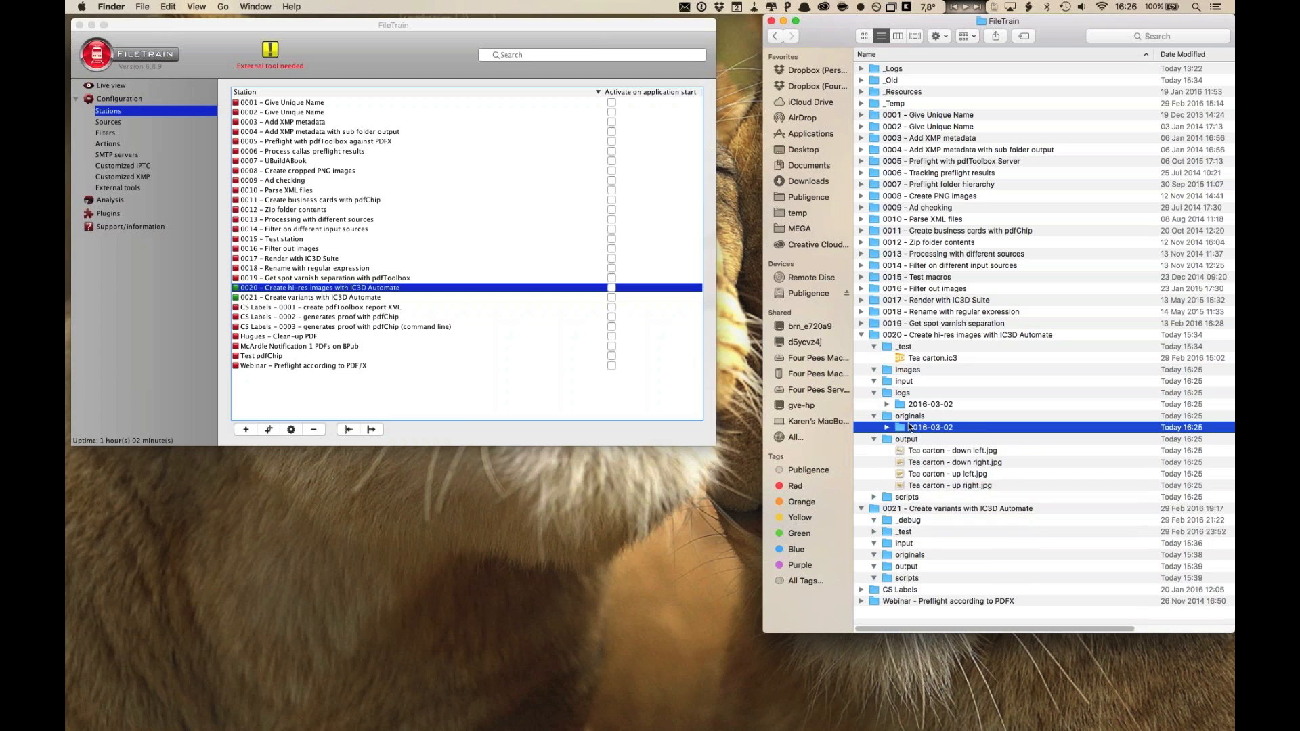
pyautogui.click(876, 417)
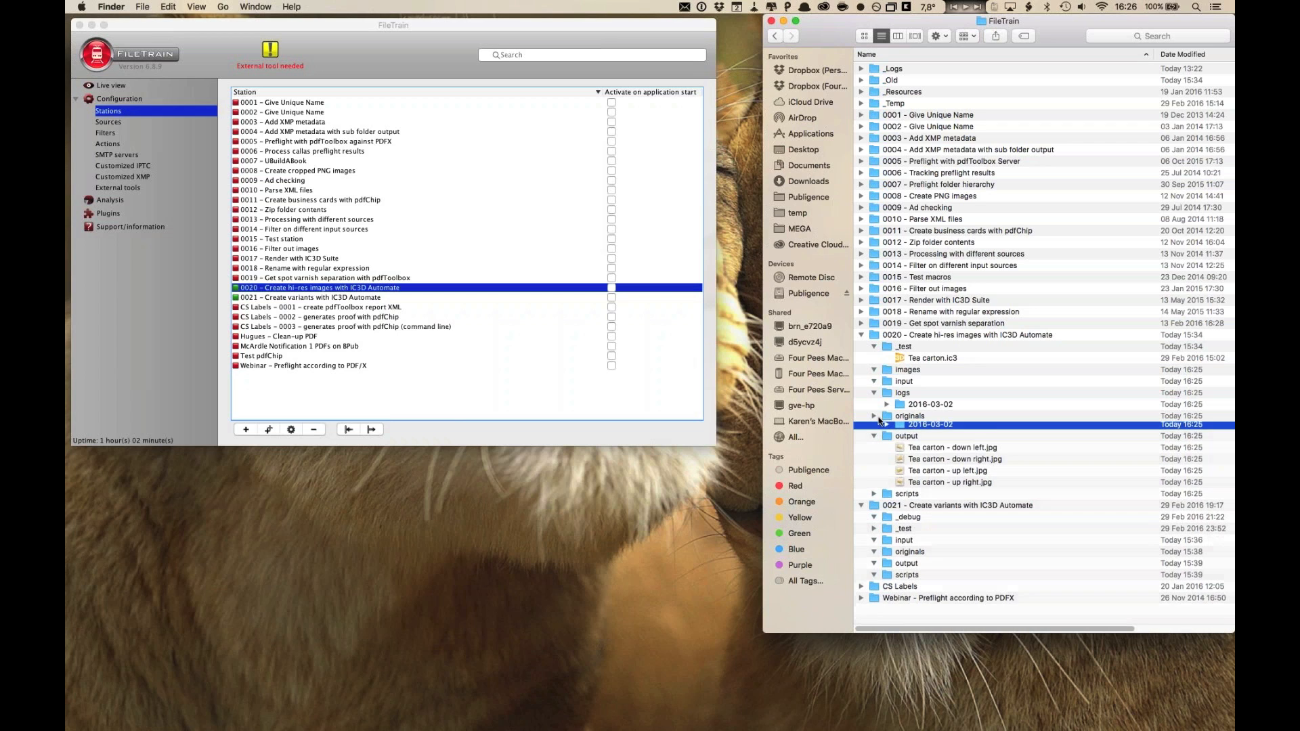
pyautogui.click(875, 393)
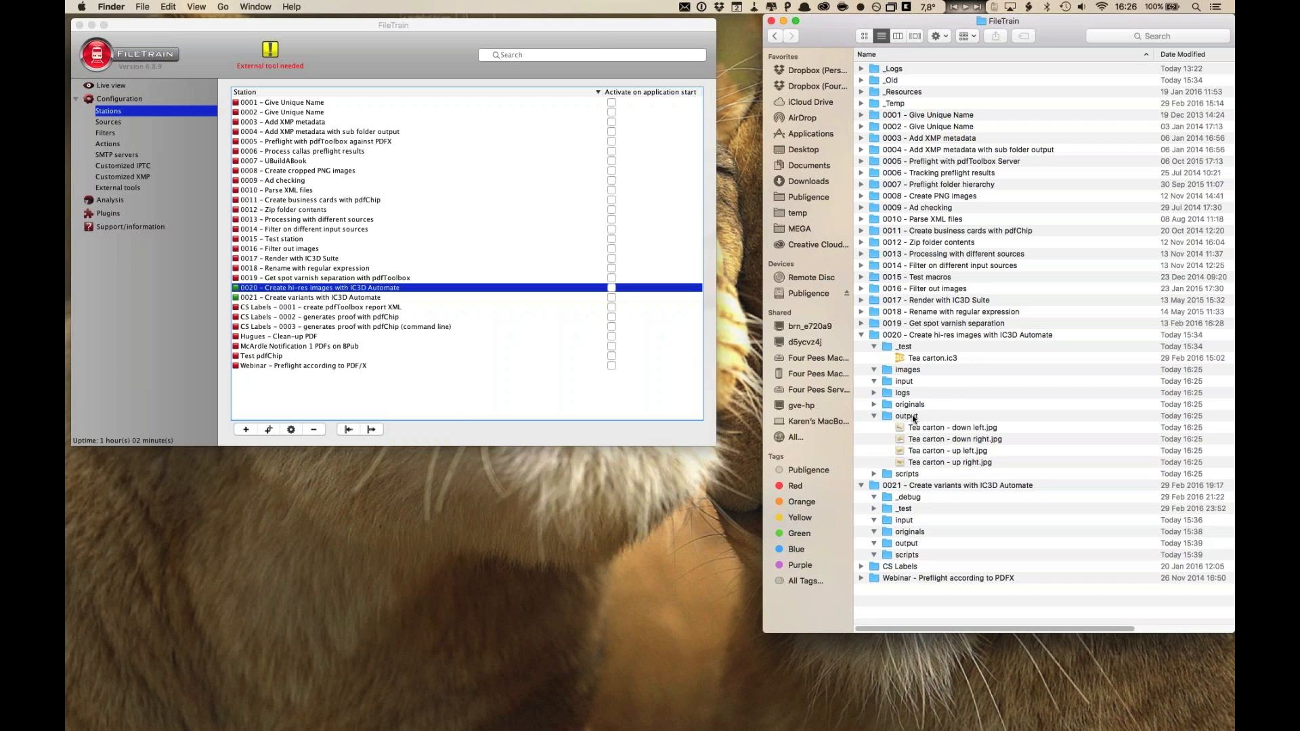
# - Preview the rendered image "Tea carton - down left.jpg" in the output folder
pyautogui.click(891, 418)
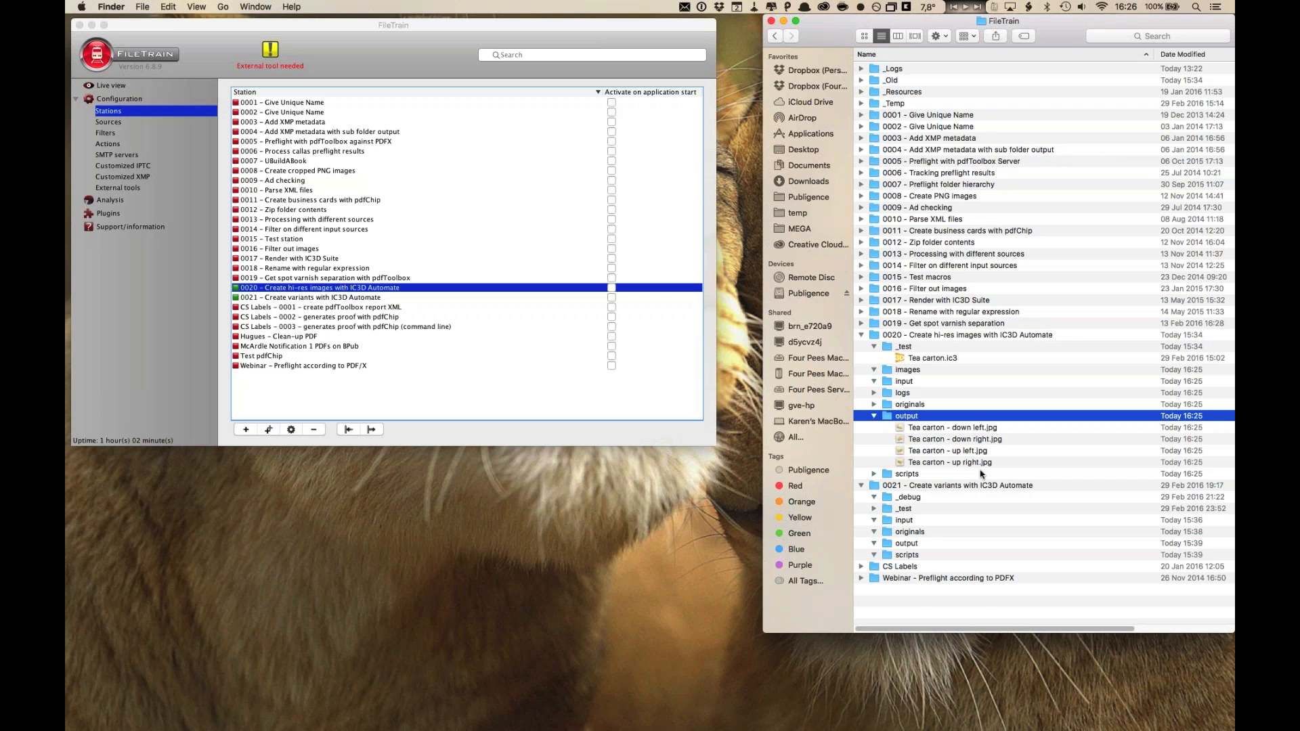
pyautogui.click(978, 429)
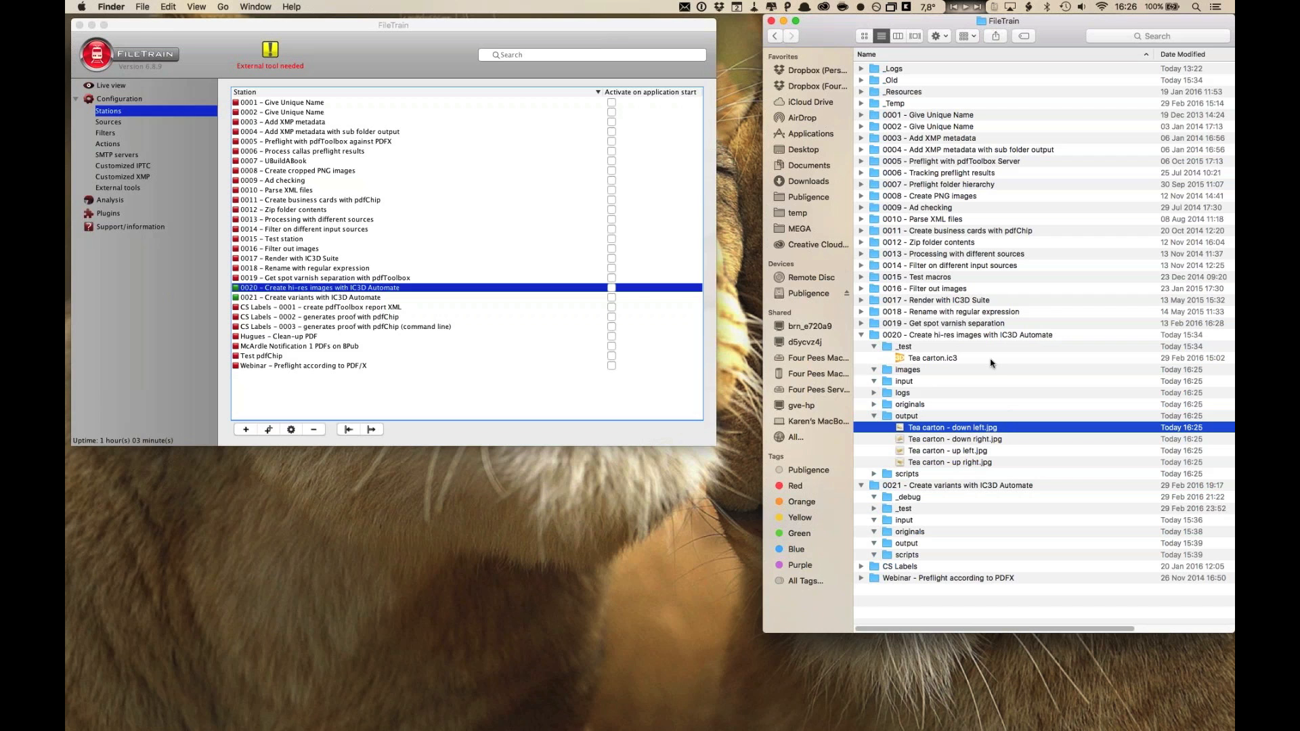
pyautogui.press('space')
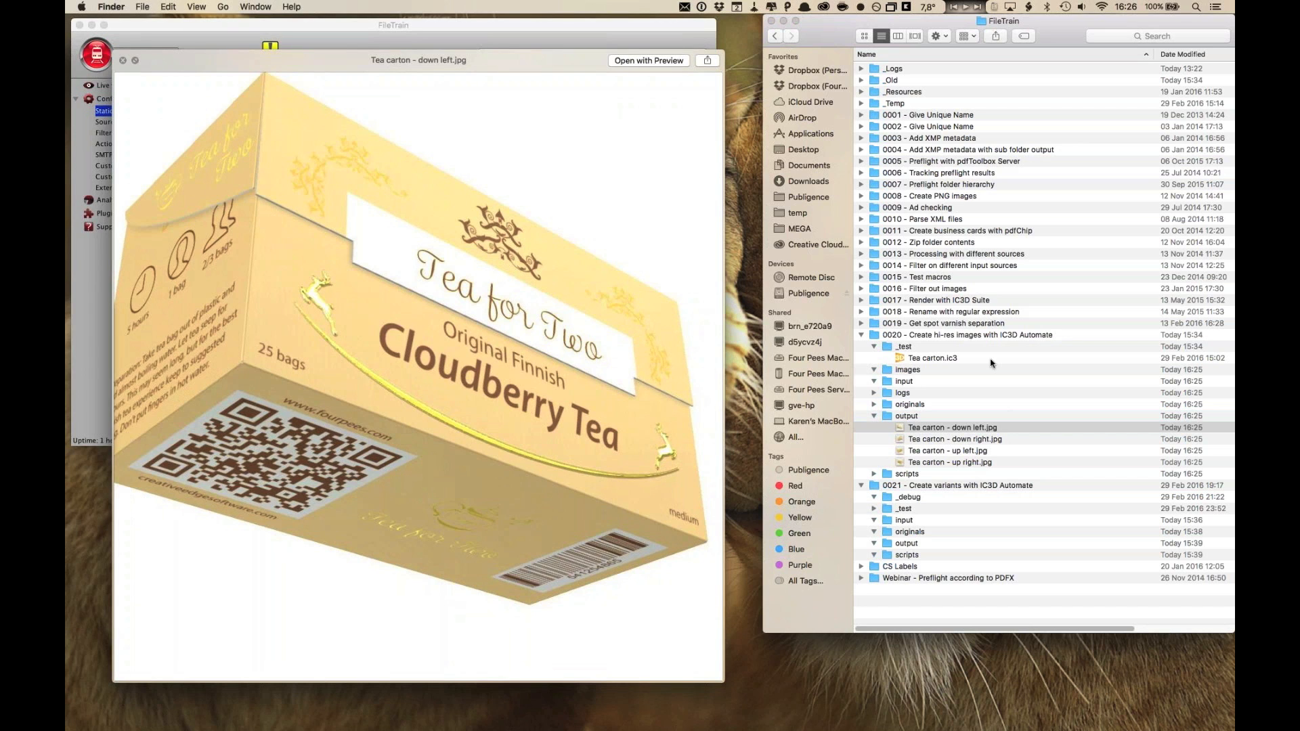
# - Preview the down right, up left and up right tea carton renders, return to the down left one, and close the preview
pyautogui.press('Down')
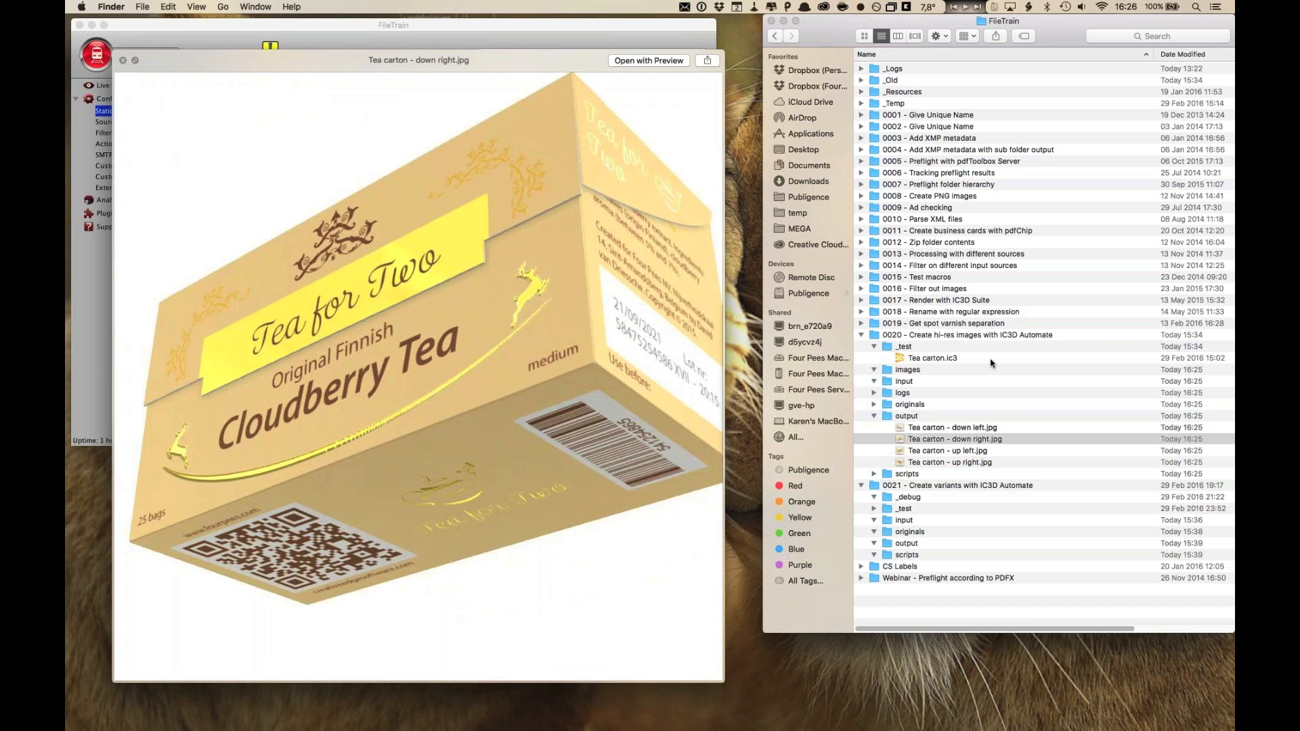
pyautogui.press('Down')
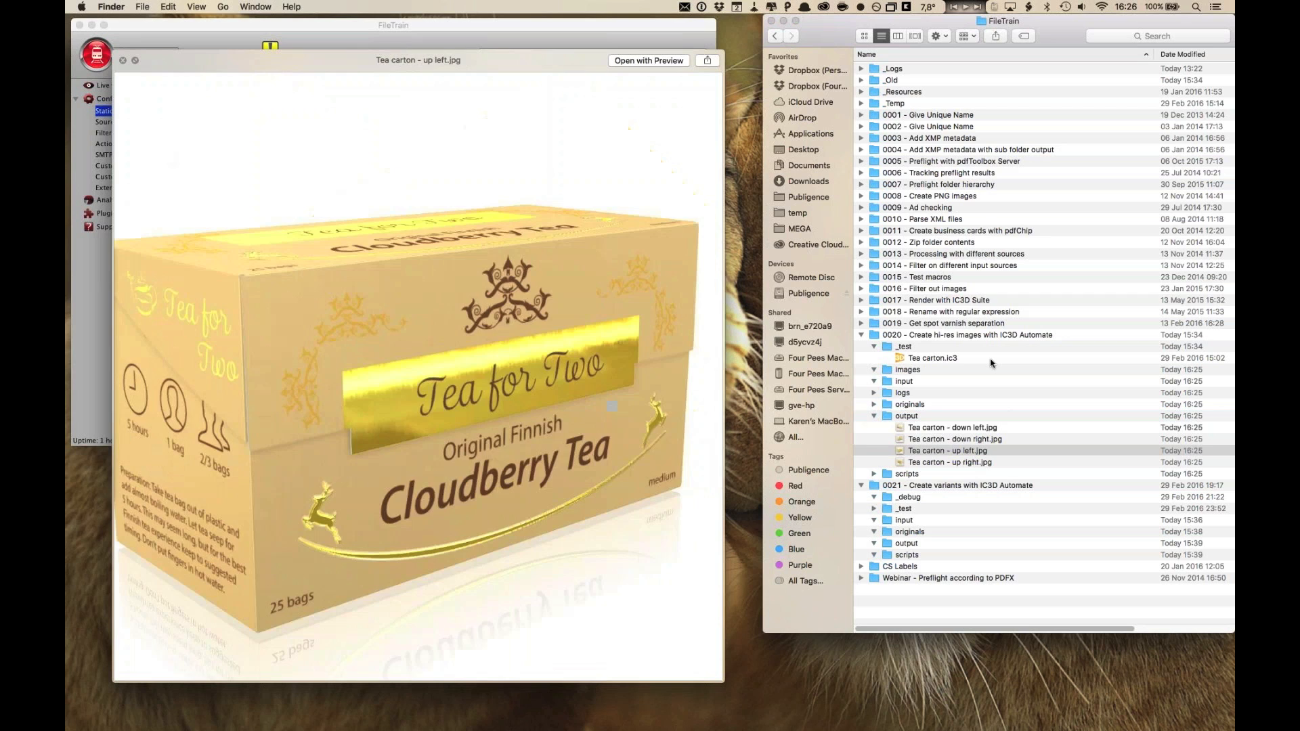
pyautogui.press('Down')
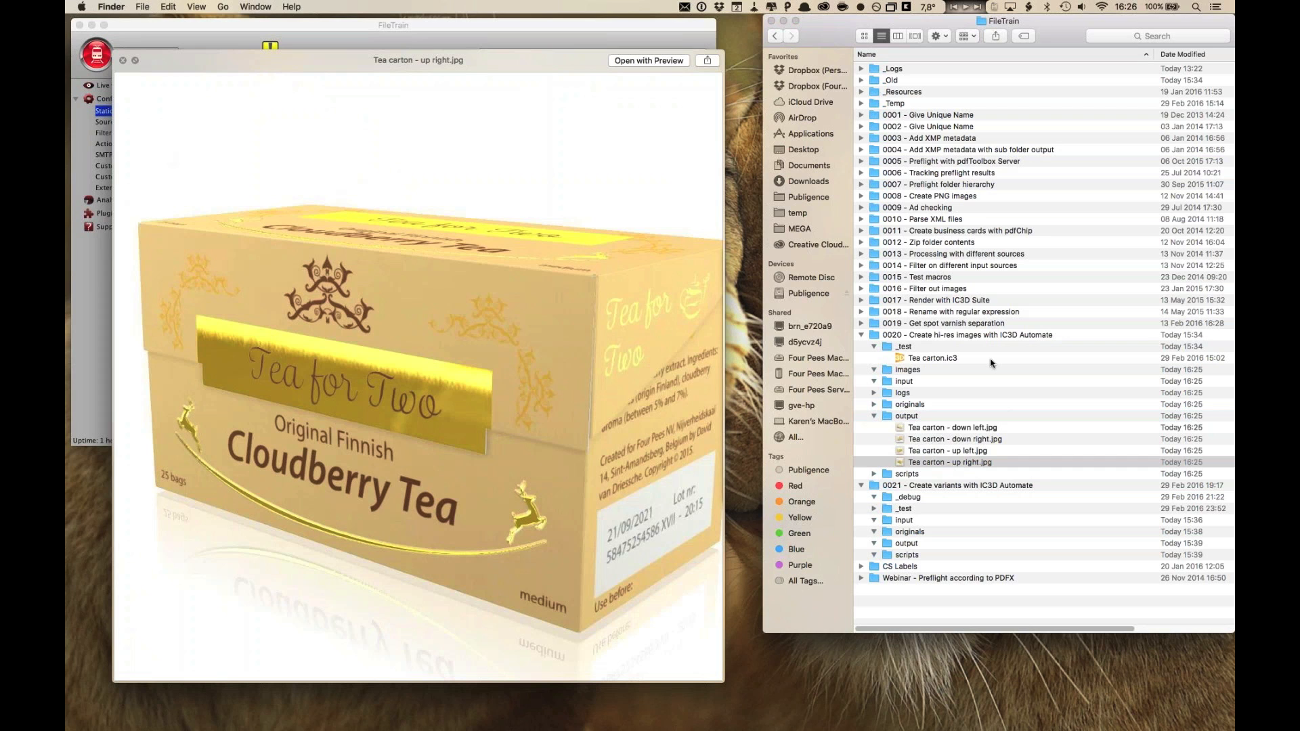
pyautogui.press('Up')
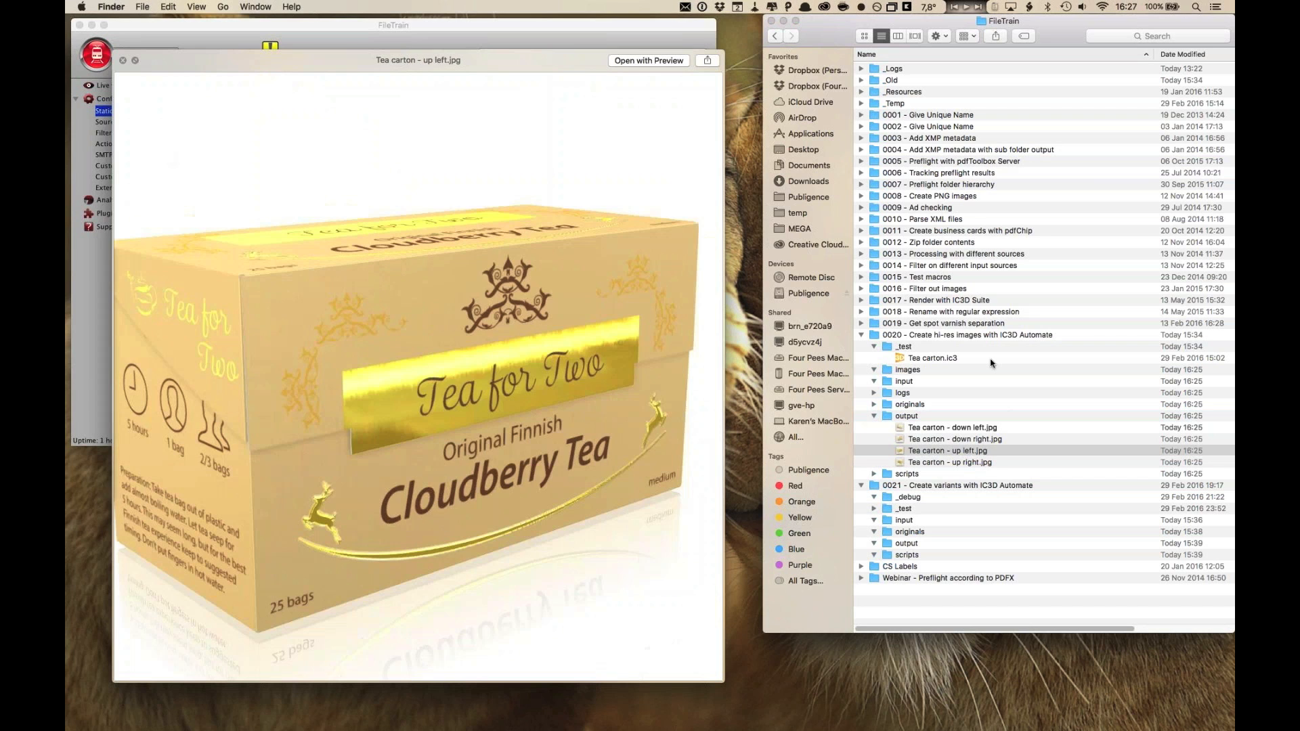
pyautogui.press('Up')
pyautogui.press('Up')
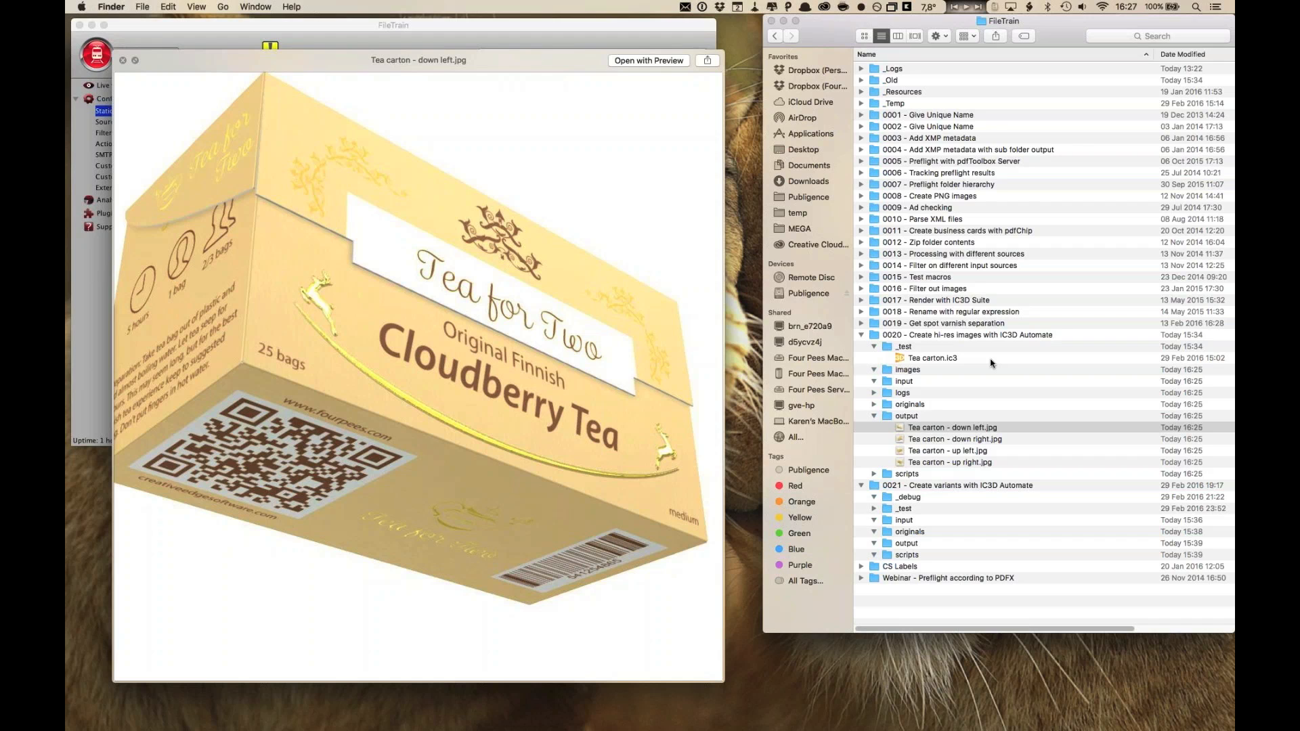
pyautogui.press('space')
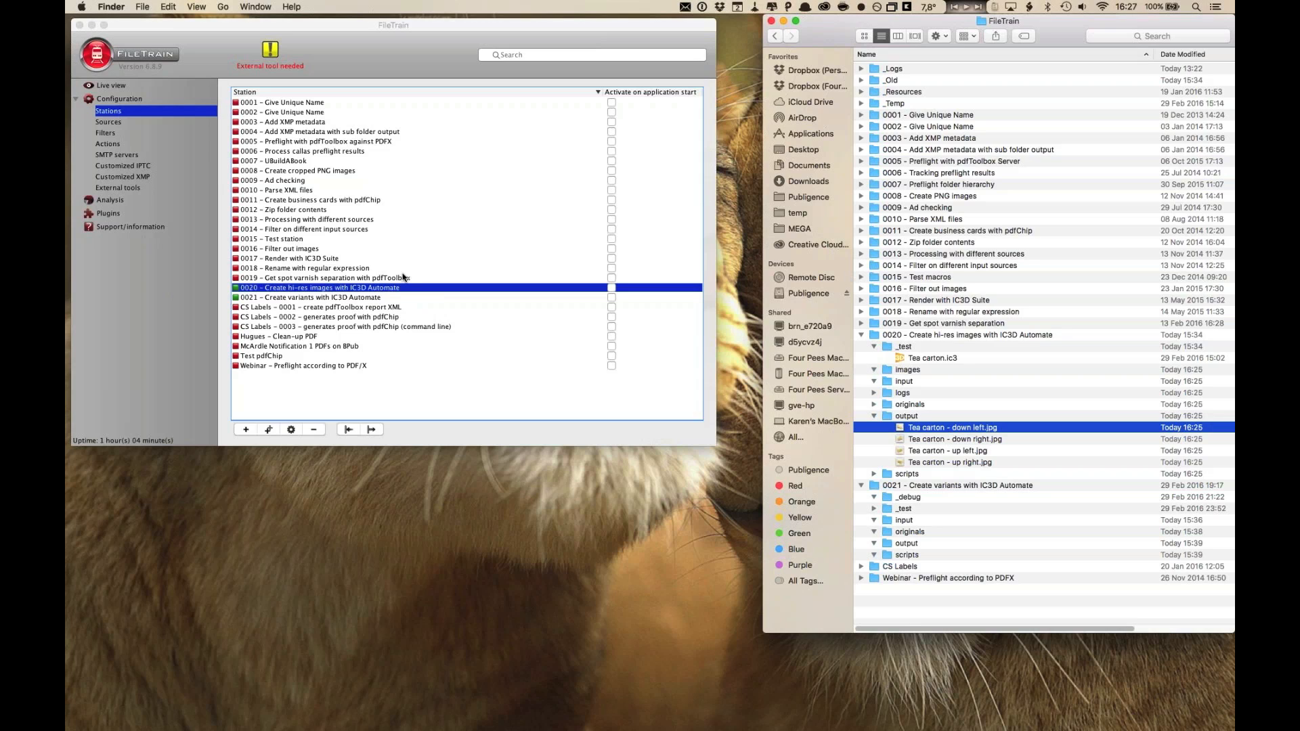
# - Open station 0020's configuration and check the folder settings of its "0020 - input" source, closing them without changes
pyautogui.doubleClick(388, 291)
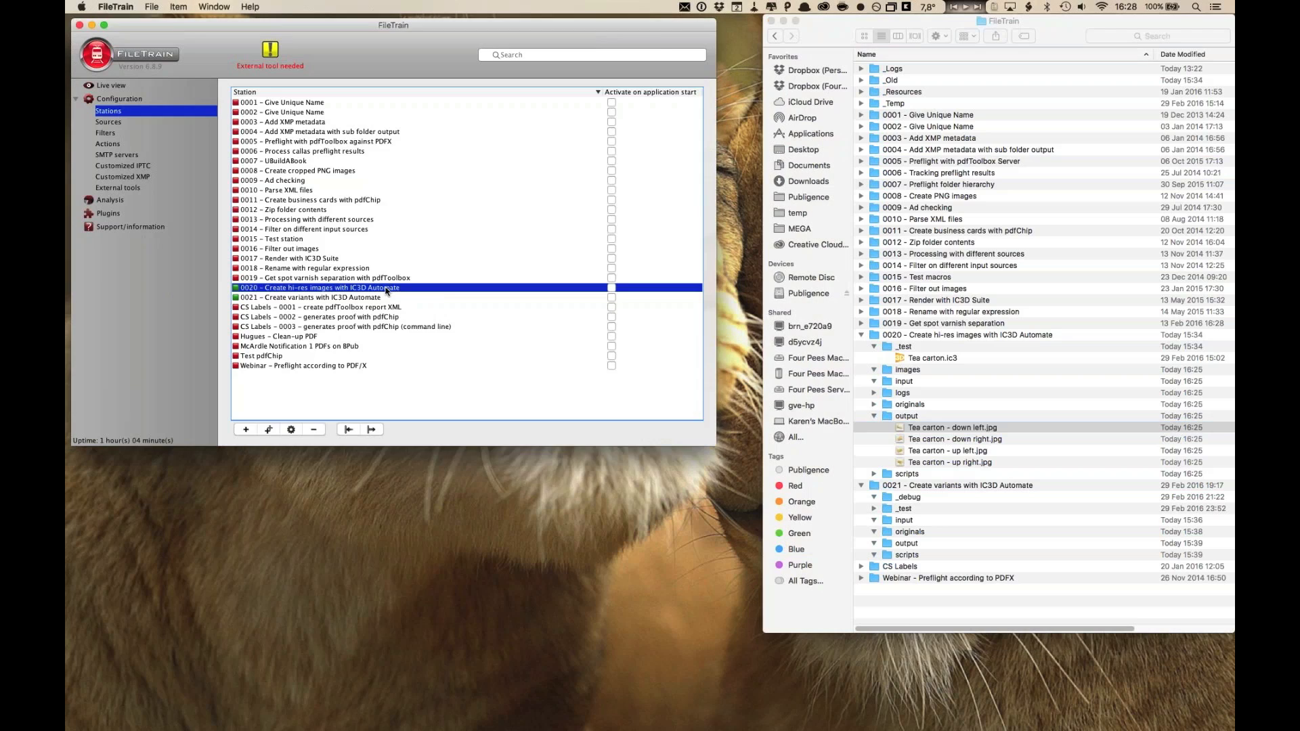
pyautogui.moveTo(589, 24); pyautogui.dragTo(685, 24)
pyautogui.click(437, 237)
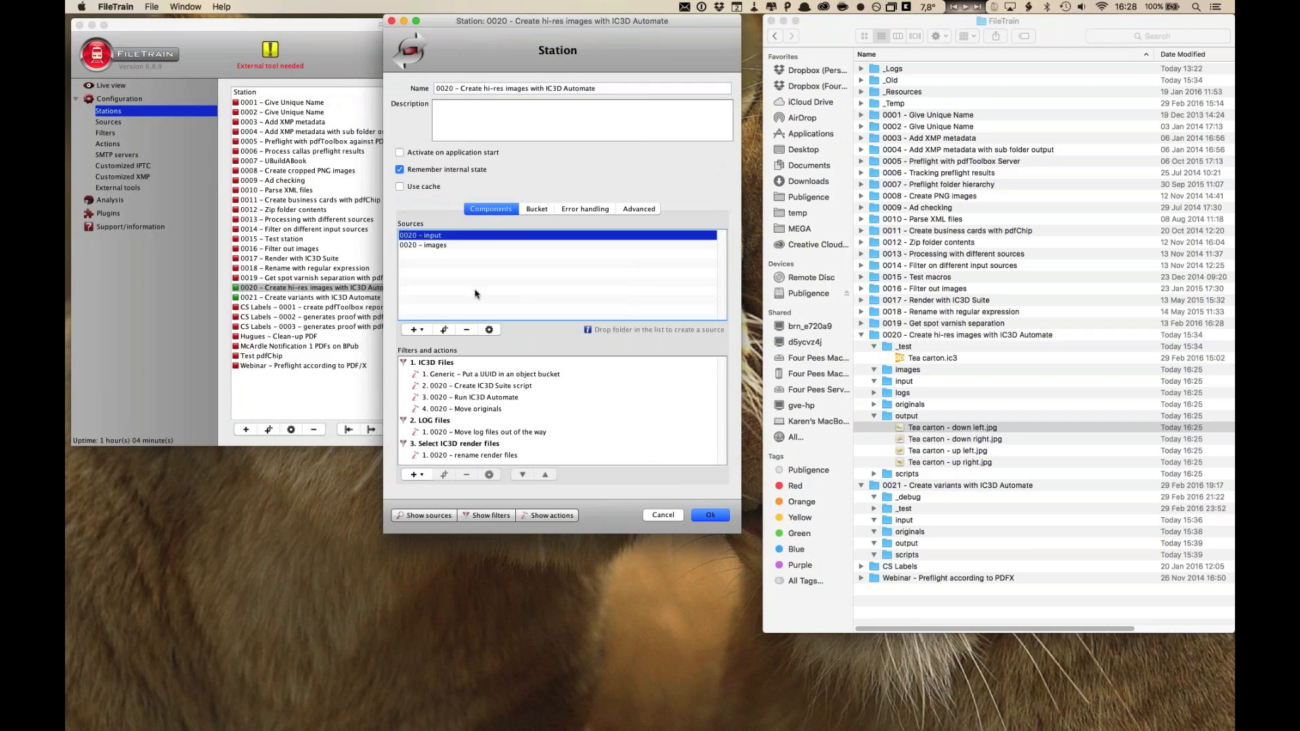
pyautogui.click(433, 247)
pyautogui.click(435, 237)
pyautogui.doubleClick(418, 236)
pyautogui.click(743, 241)
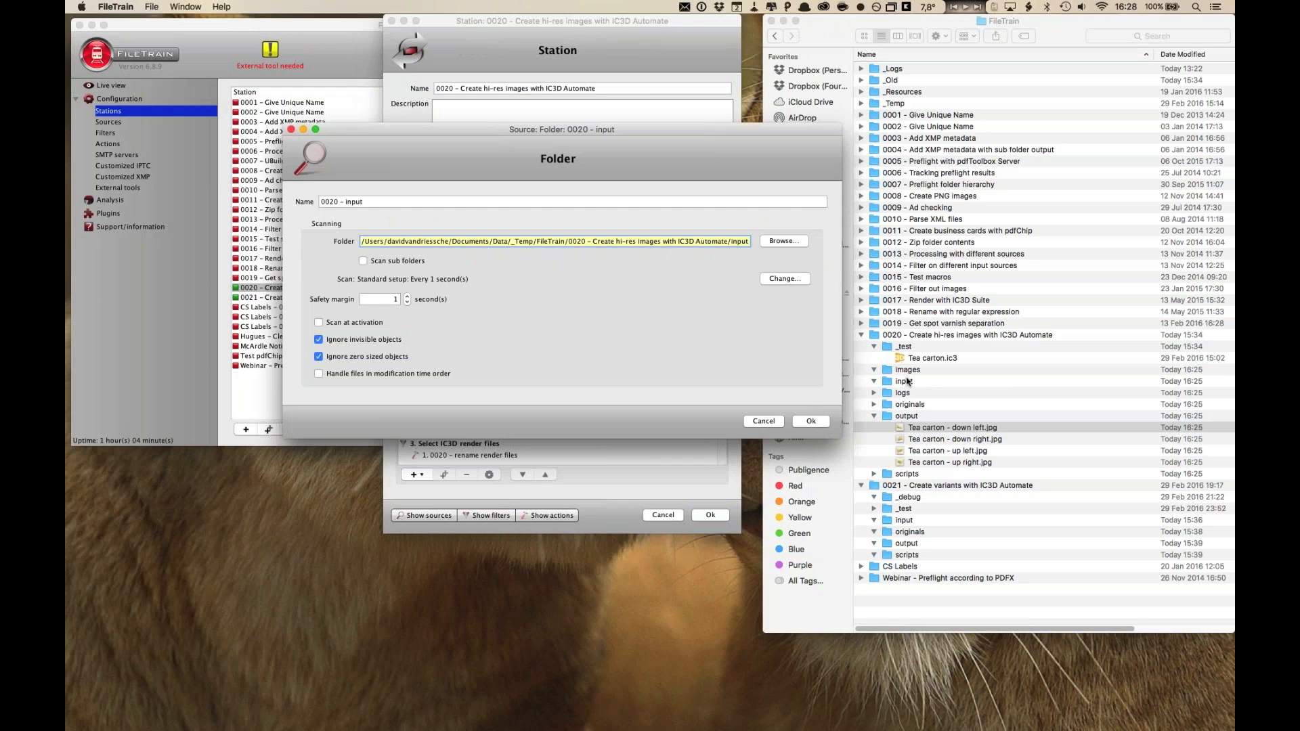
pyautogui.click(764, 421)
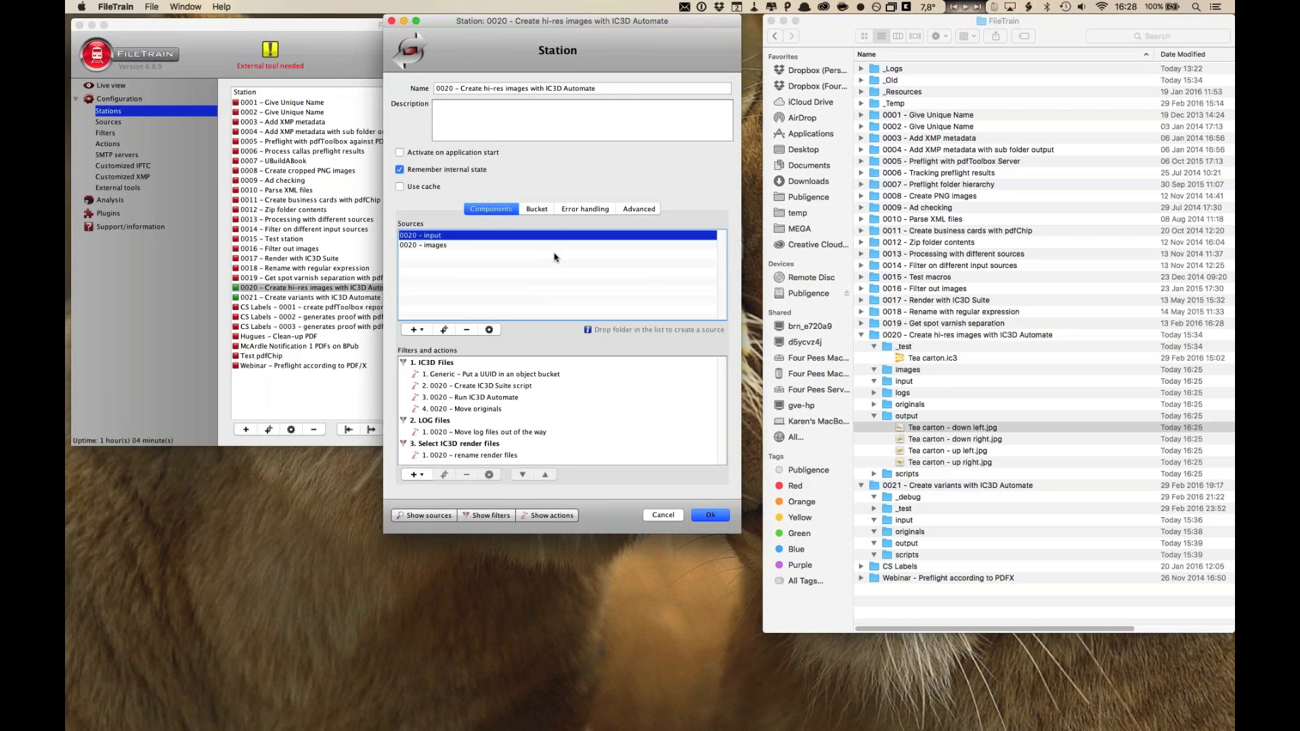
# - Open the "0020 - Create IC3D Suite script" action and enlarge its window so the full script text is readable
pyautogui.click(498, 376)
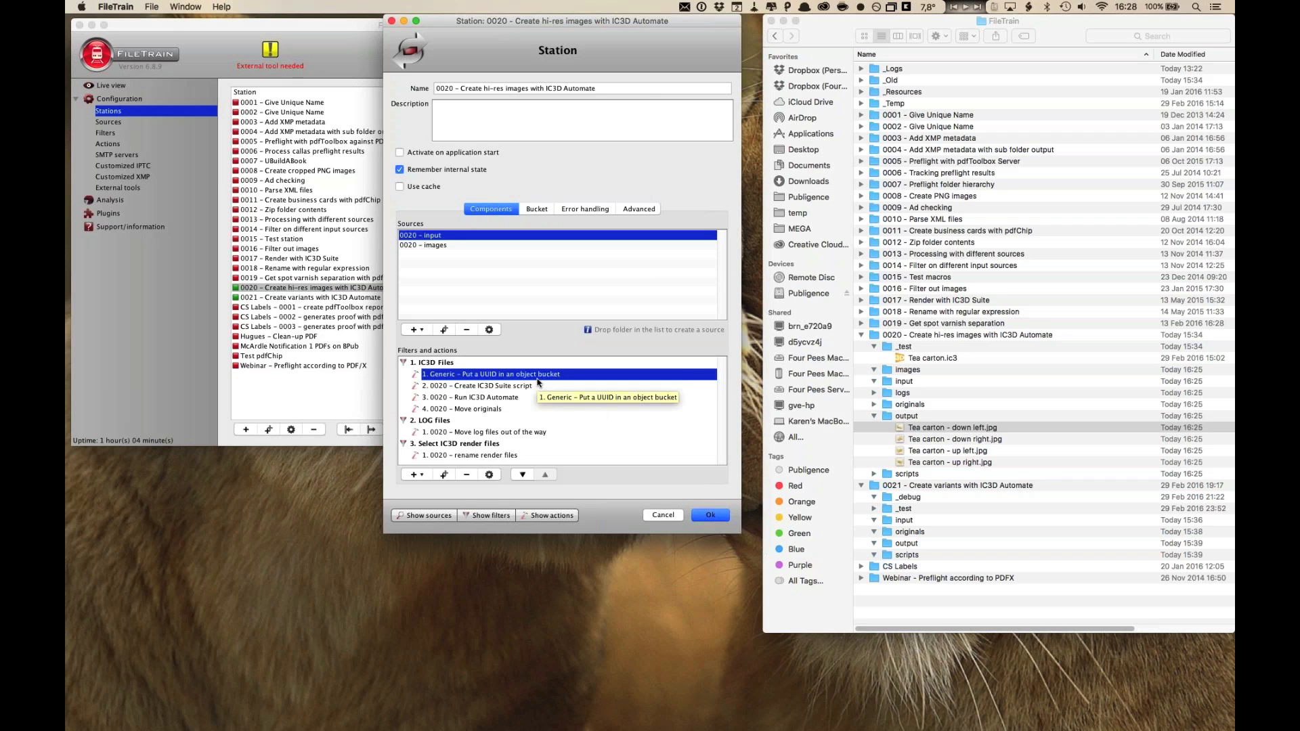
pyautogui.click(530, 386)
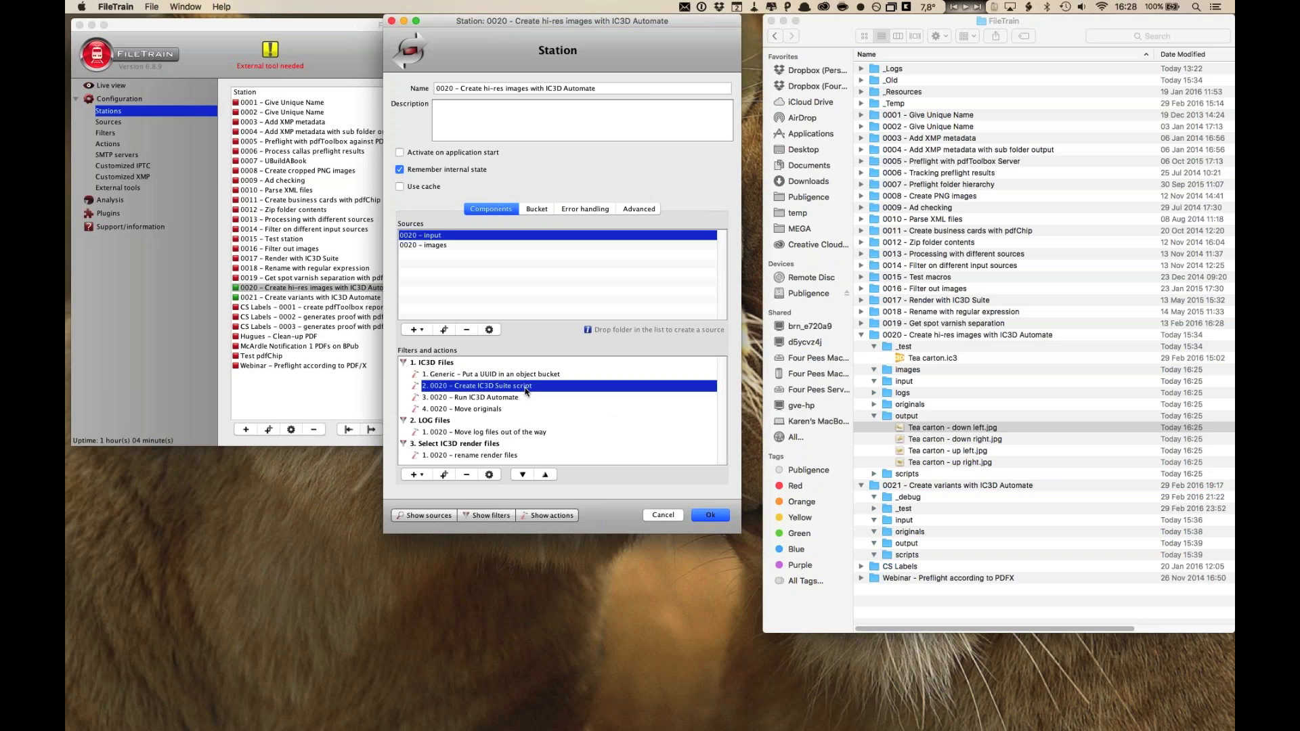
pyautogui.doubleClick(526, 391)
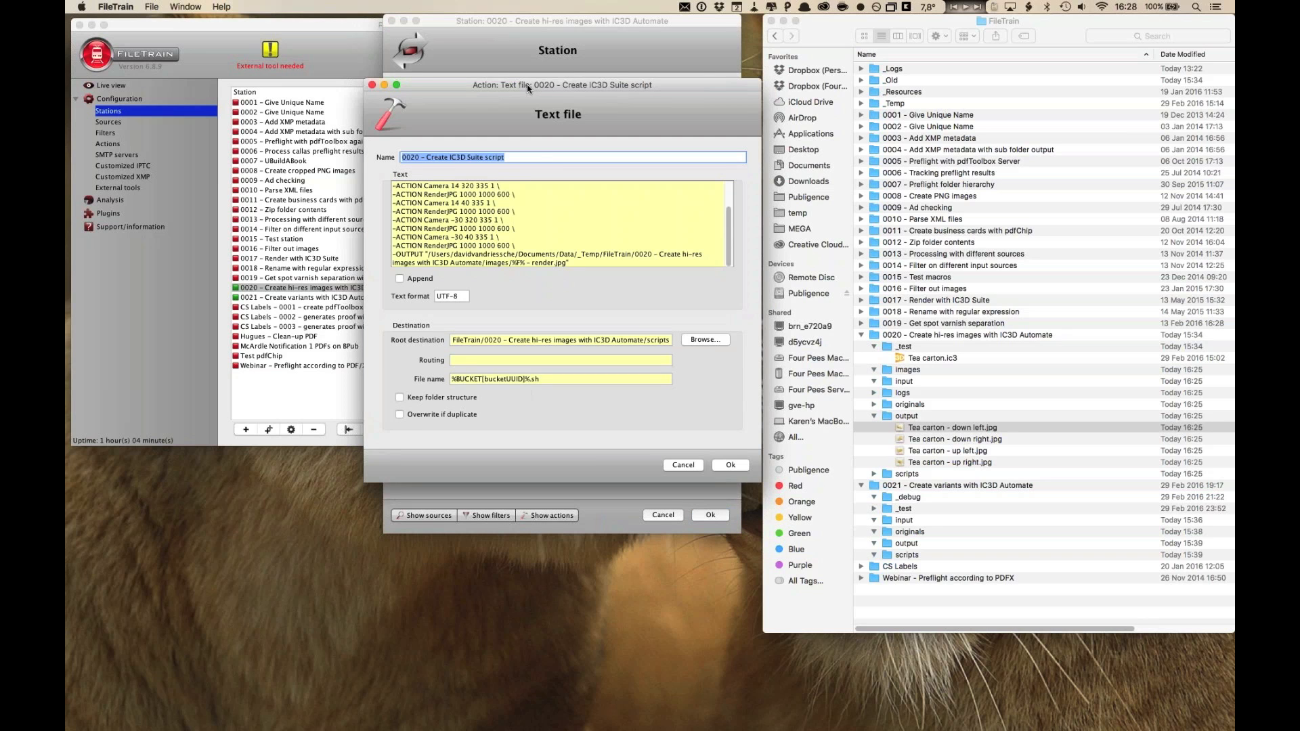
pyautogui.moveTo(528, 89); pyautogui.dragTo(422, 71)
pyautogui.moveTo(652, 465); pyautogui.dragTo(876, 605)
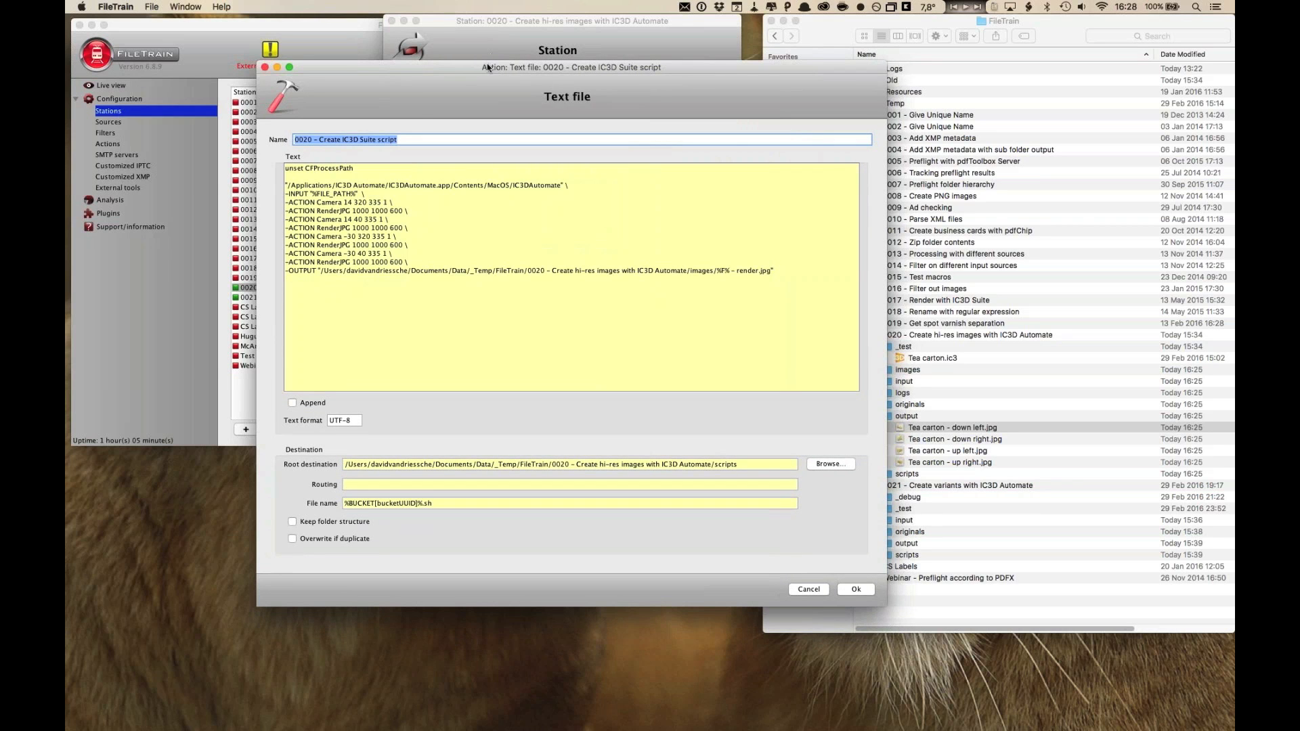
pyautogui.moveTo(486, 63); pyautogui.dragTo(840, 314)
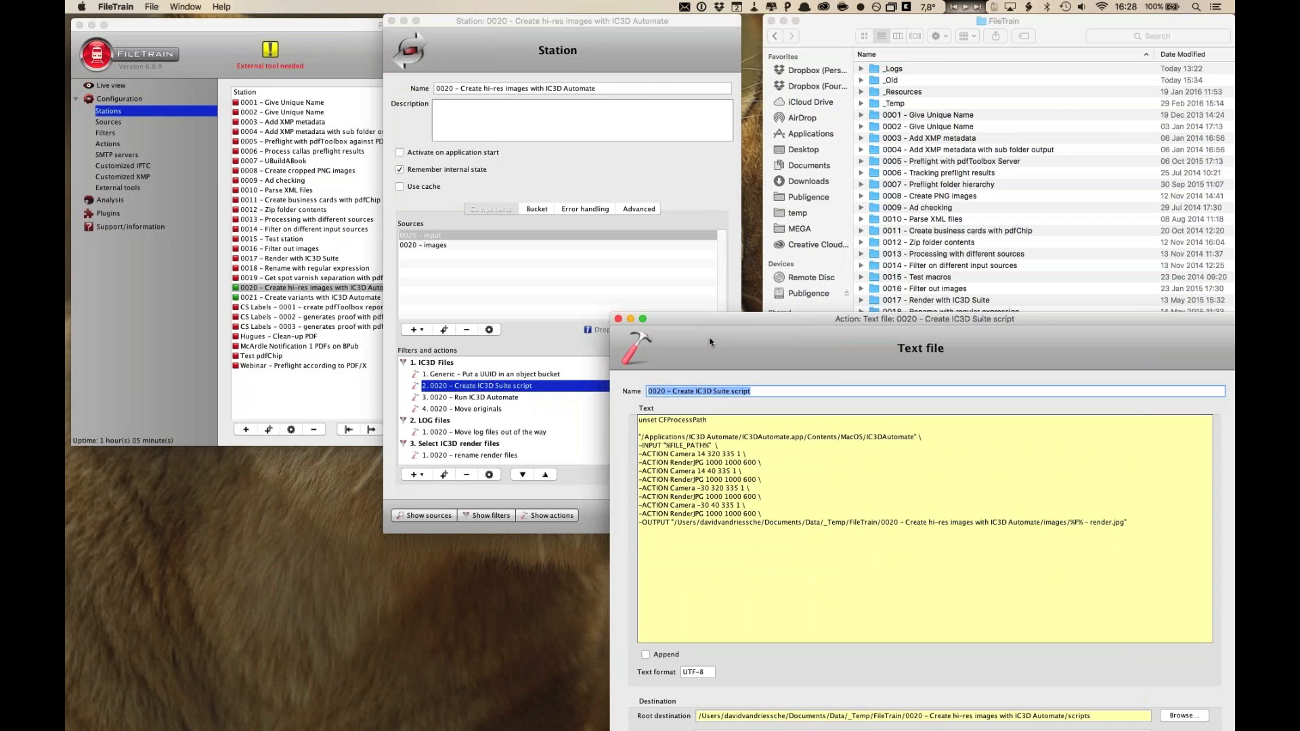
pyautogui.moveTo(680, 320); pyautogui.dragTo(331, 76)
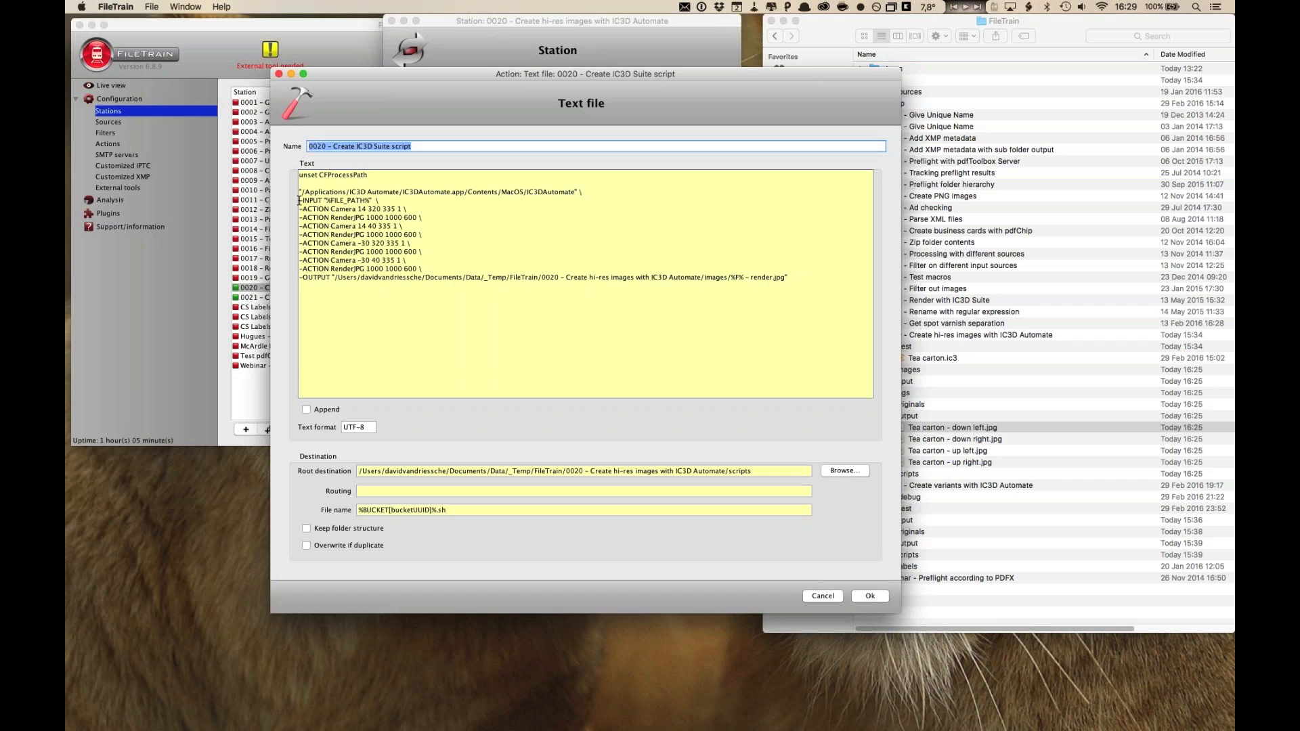
# - Examine the script's -INPUT line and the images folder in its -OUTPUT path
pyautogui.moveTo(299, 200); pyautogui.dragTo(299, 208)
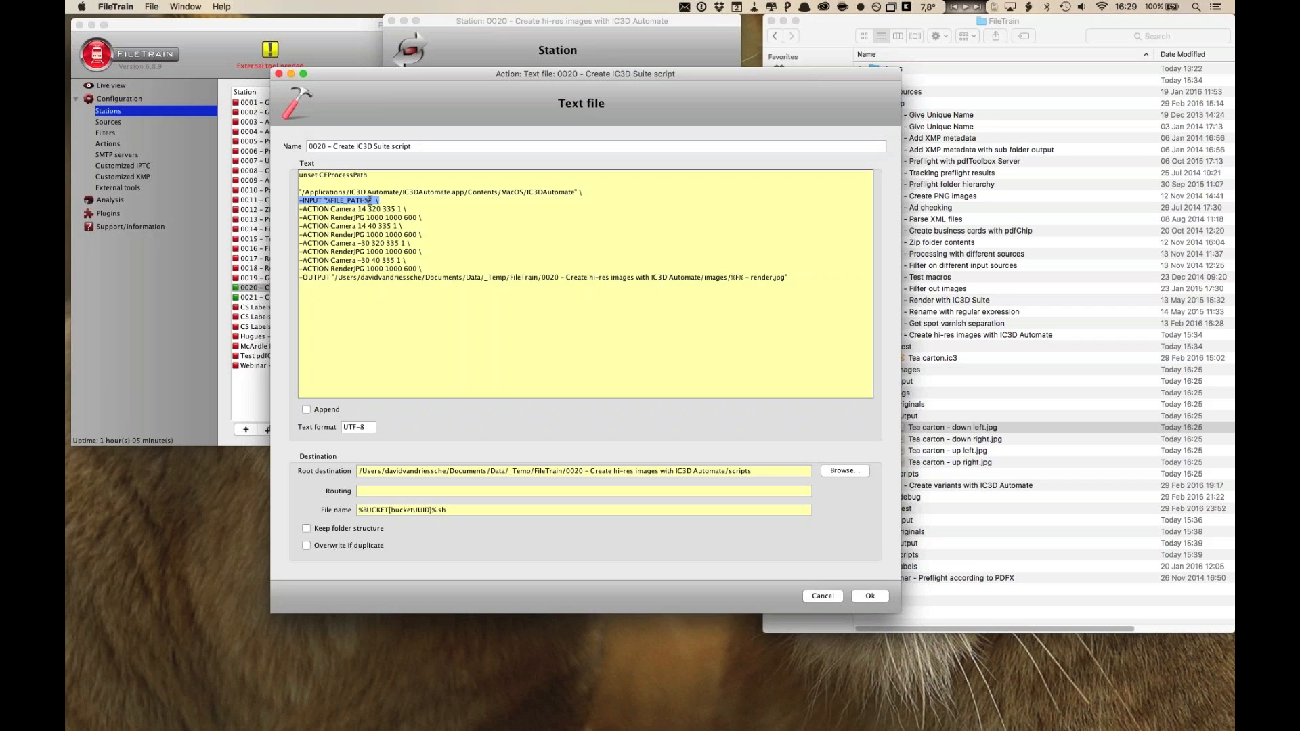
pyautogui.moveTo(370, 201); pyautogui.dragTo(325, 202)
pyautogui.click(407, 201)
pyautogui.tripleClick(300, 277)
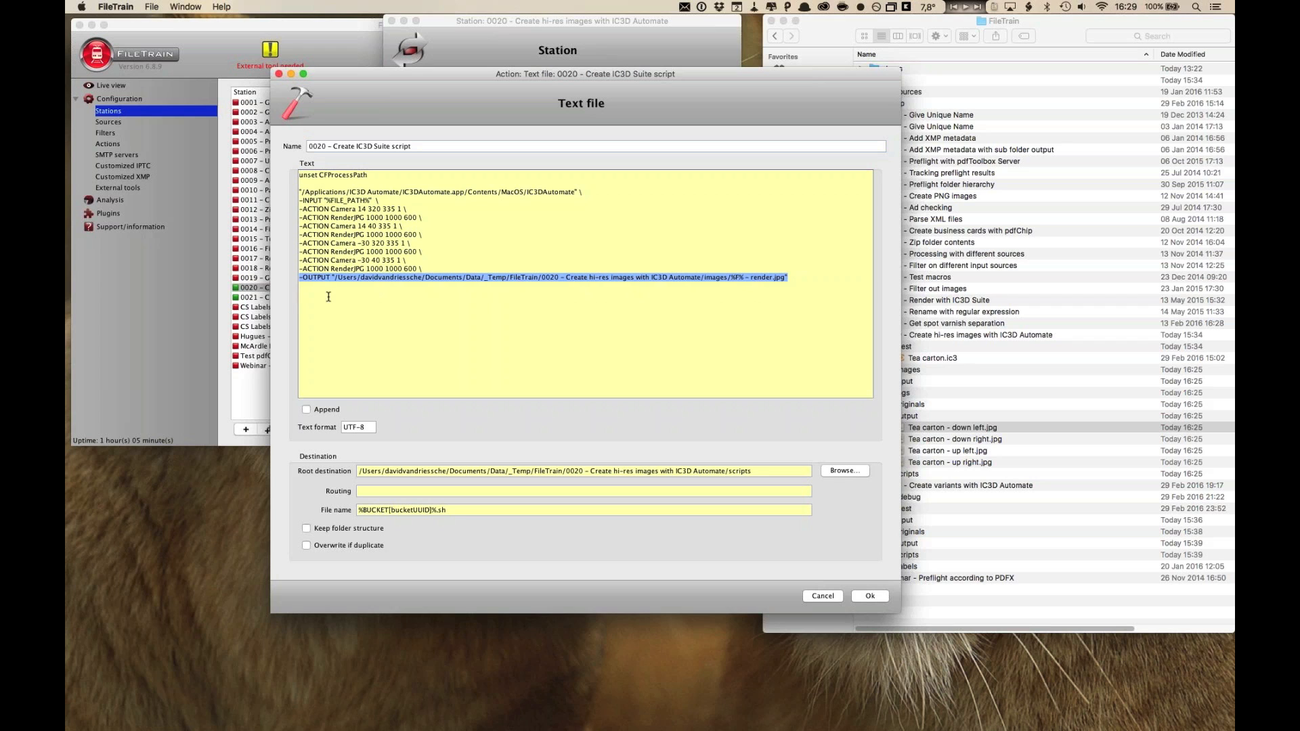
pyautogui.doubleClick(718, 278)
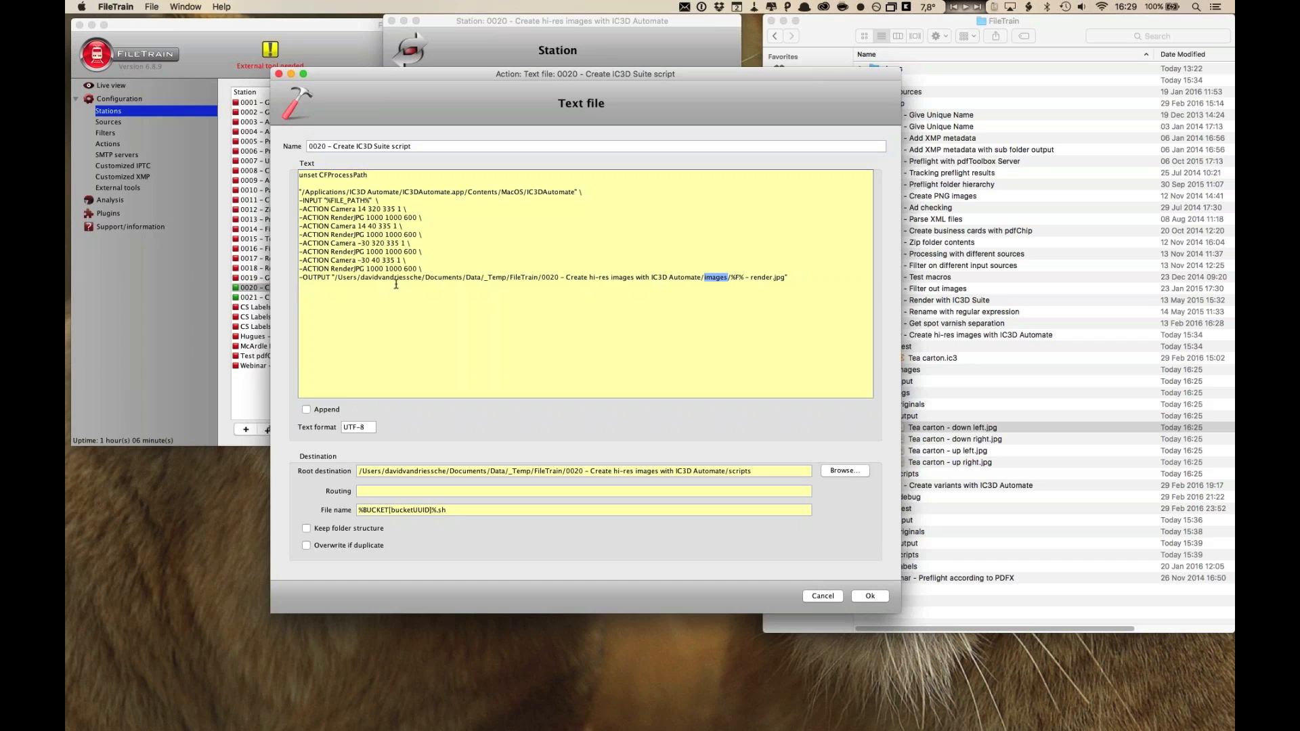
# - Examine the script's Camera and RenderJPG action lines, including the individual camera parameters of the first view
pyautogui.moveTo(299, 209); pyautogui.dragTo(291, 278)
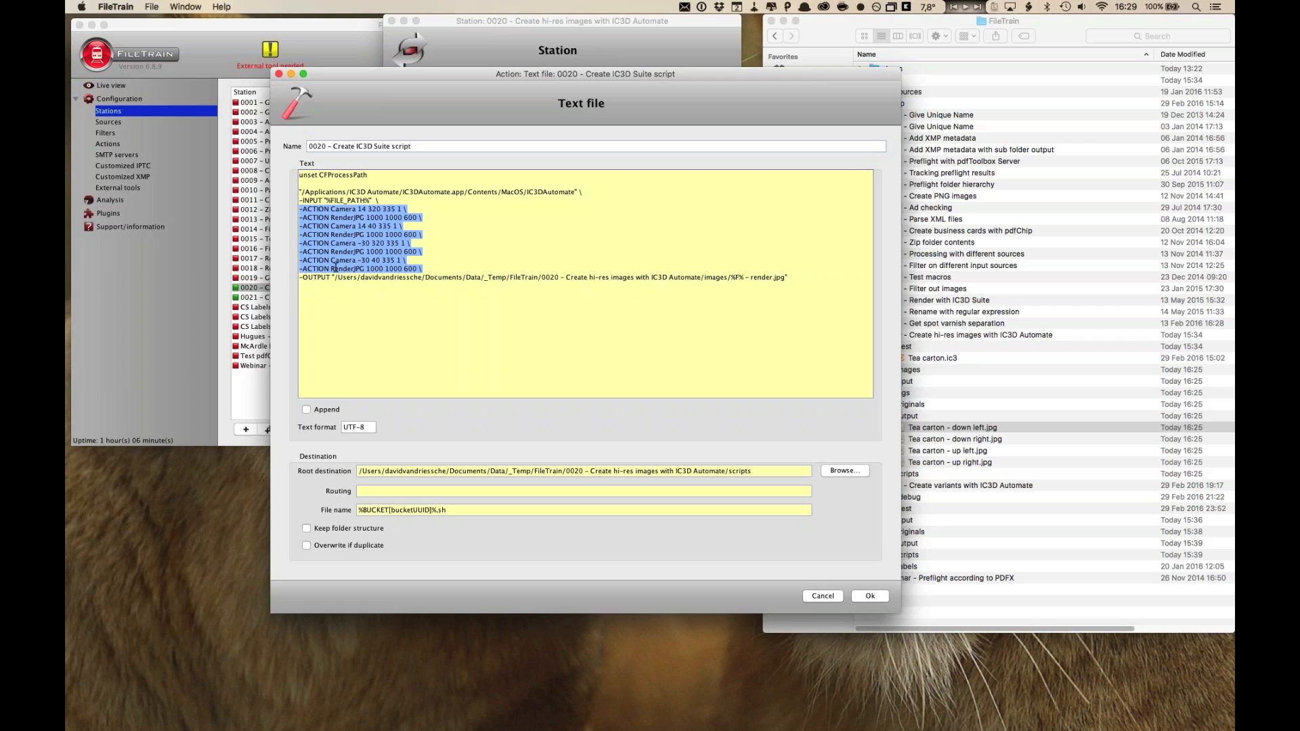
pyautogui.click(419, 209)
pyautogui.moveTo(419, 215); pyautogui.dragTo(411, 210)
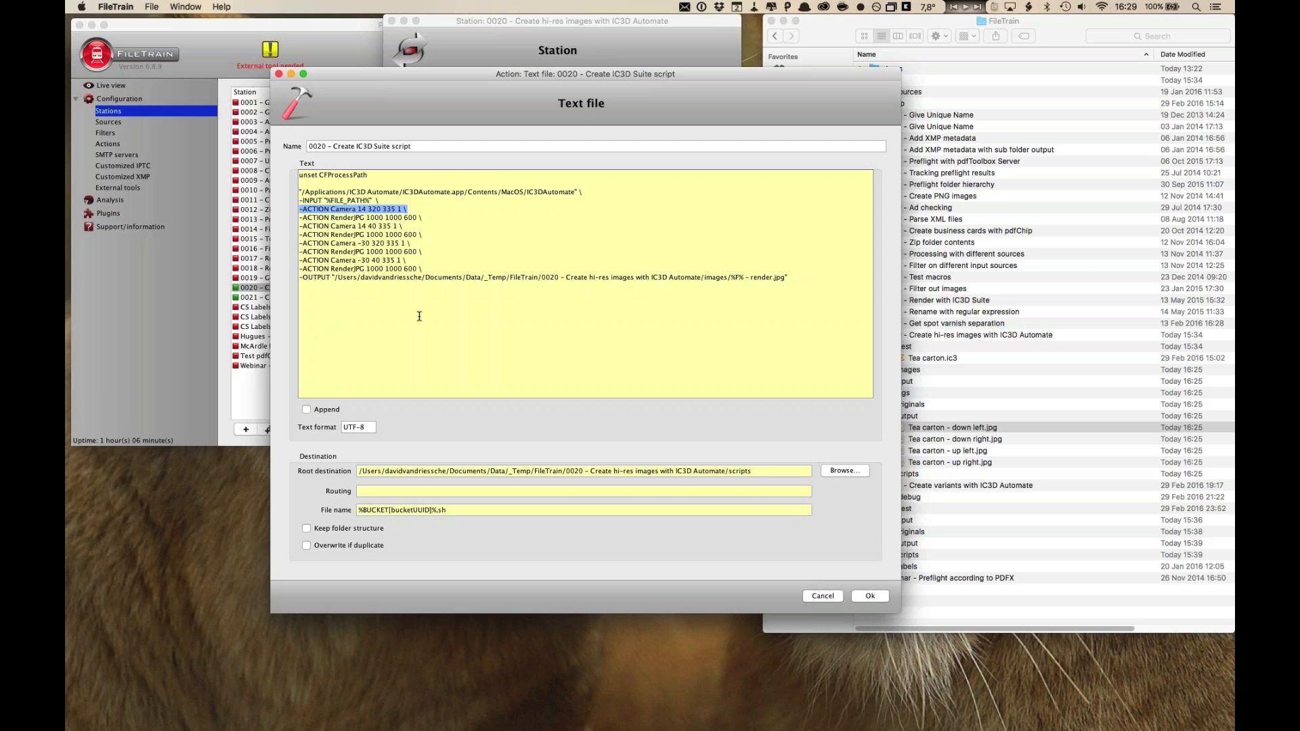
pyautogui.click(425, 218)
pyautogui.tripleClick(424, 217)
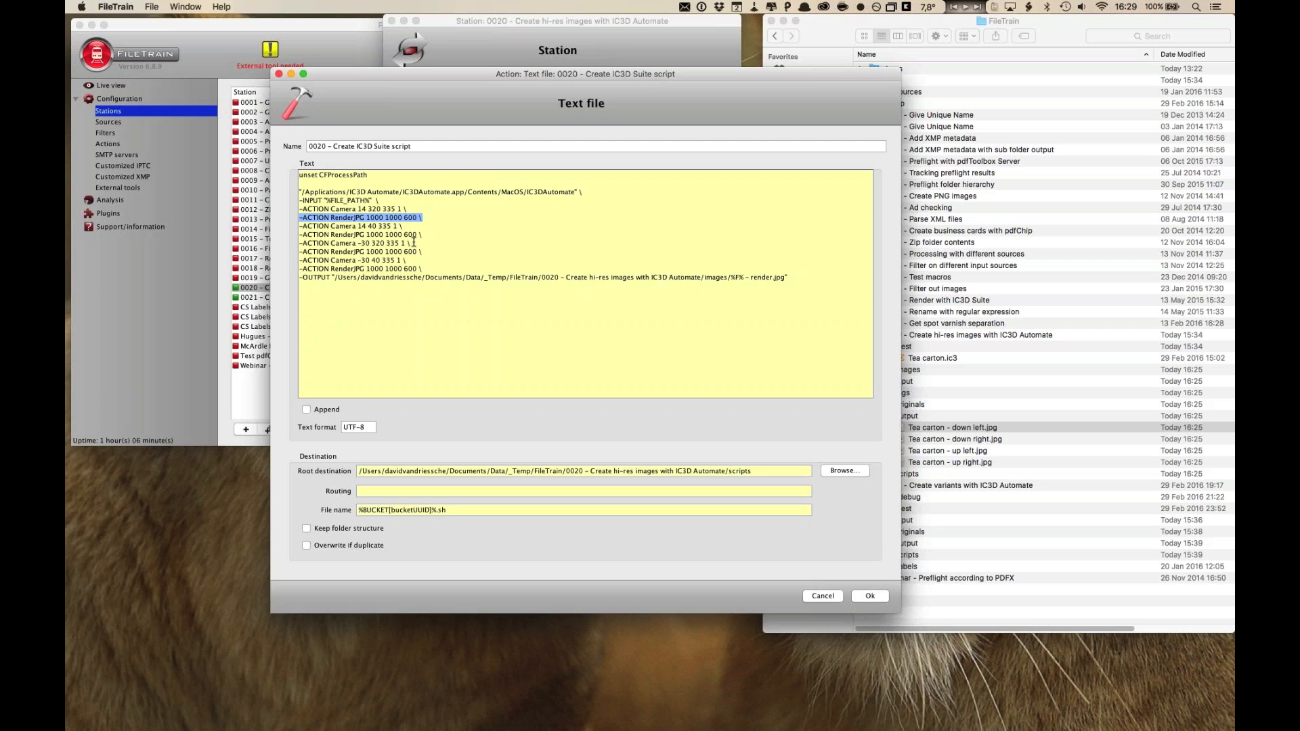
pyautogui.doubleClick(362, 209)
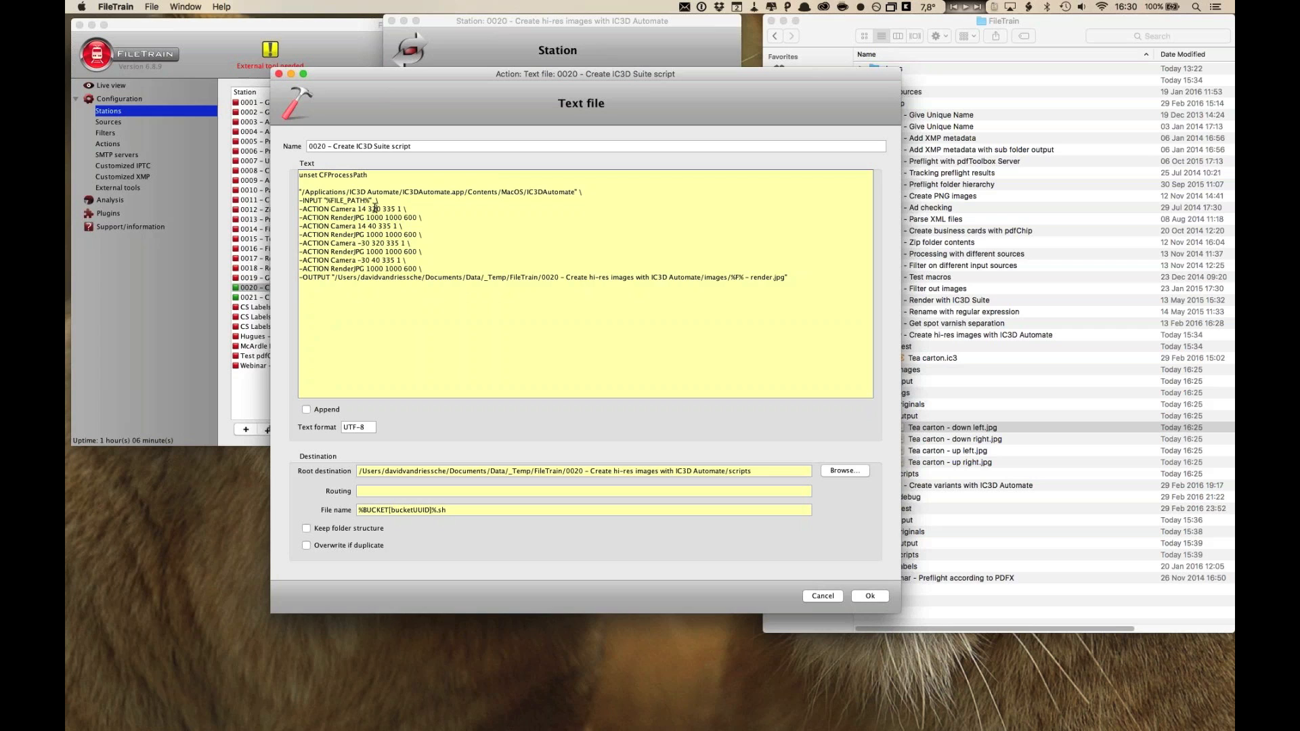
pyautogui.doubleClick(374, 210)
pyautogui.doubleClick(388, 209)
pyautogui.click(421, 260)
pyautogui.tripleClick(420, 261)
pyautogui.click(405, 257)
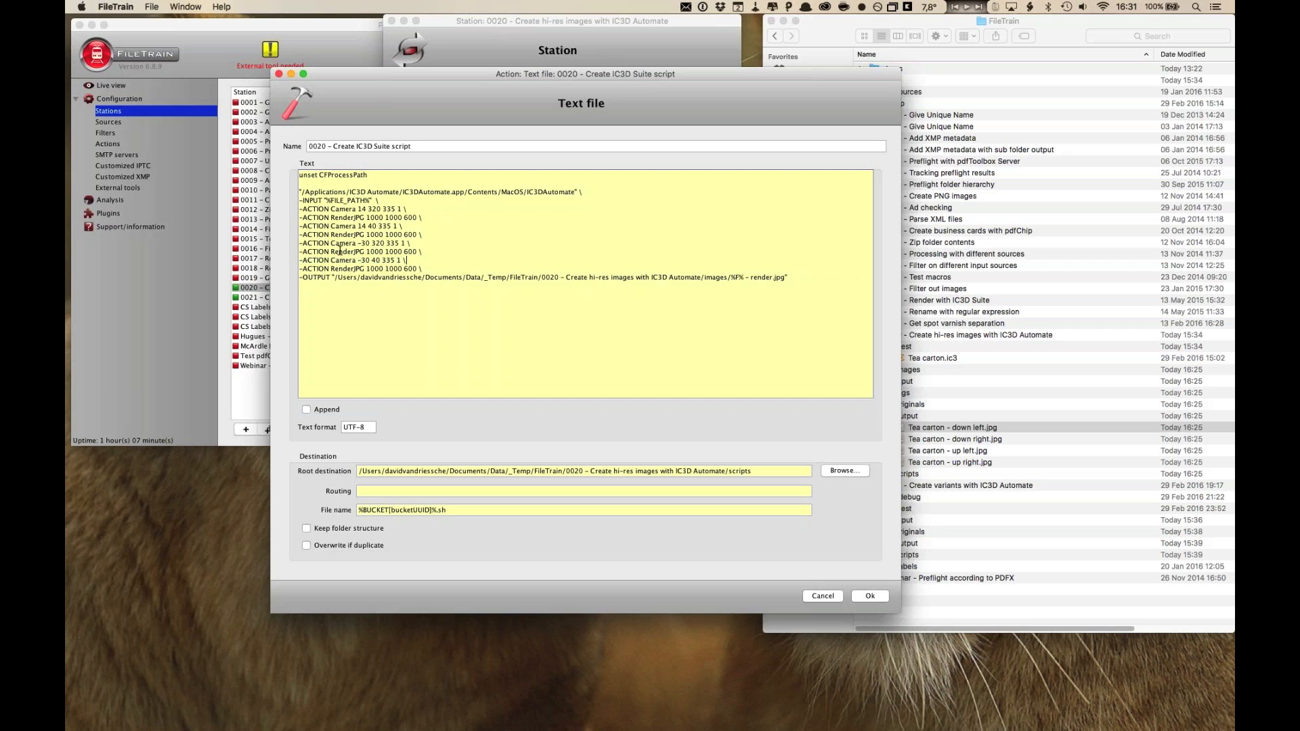
# - Duplicate the last Camera and RenderJPG line pair and set the copied camera's second value to 0
pyautogui.moveTo(299, 260); pyautogui.dragTo(297, 276)
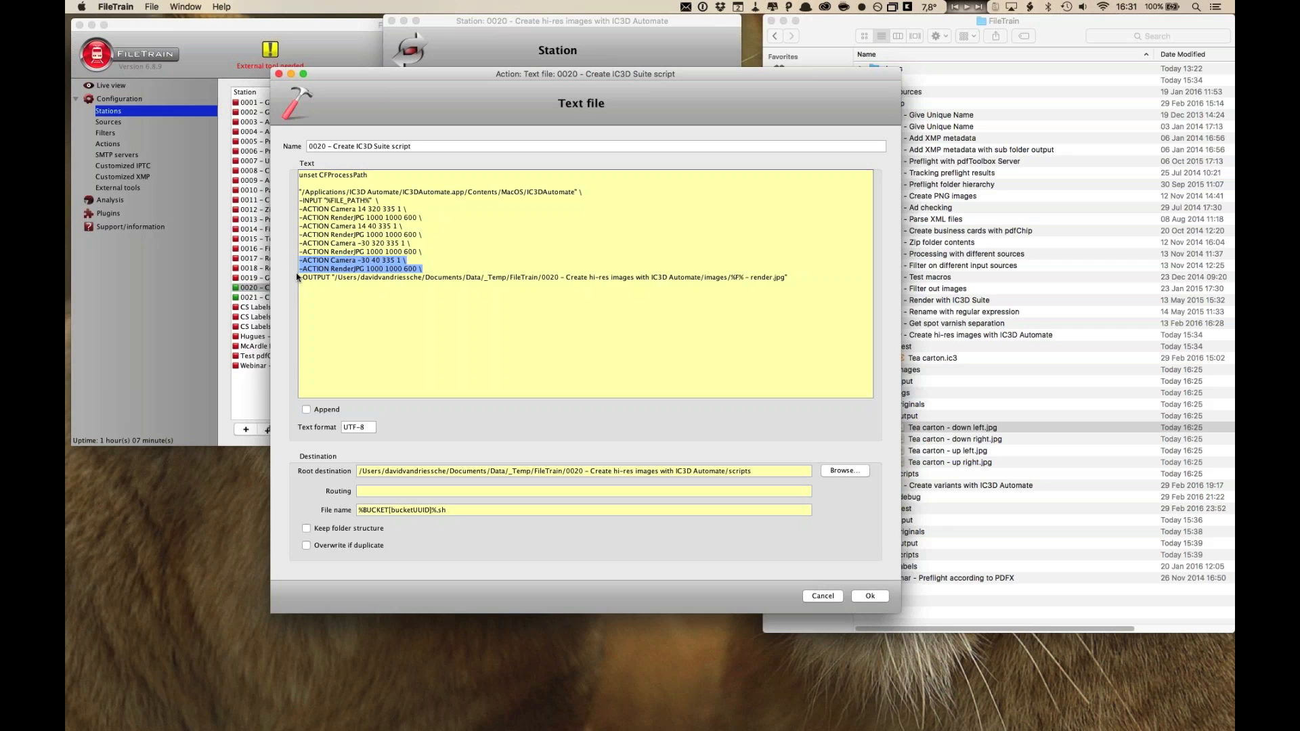
pyautogui.click(468, 260)
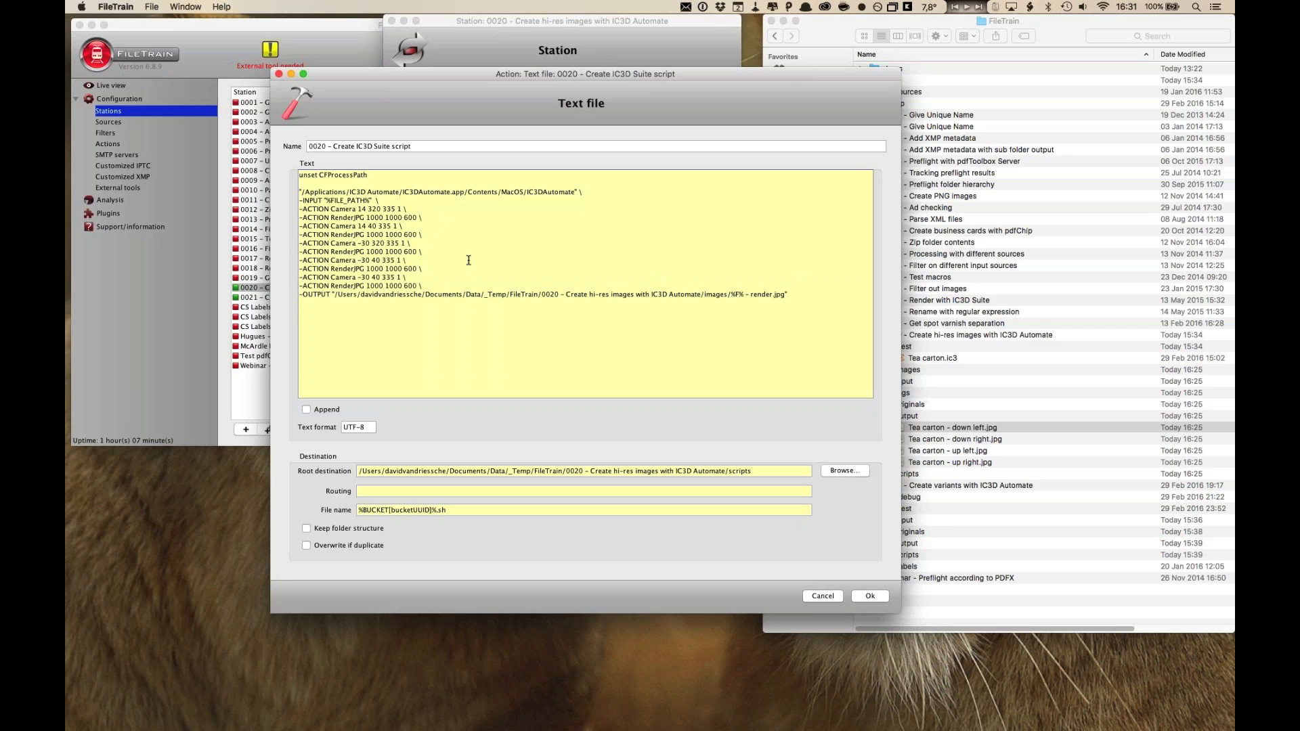
pyautogui.doubleClick(376, 278)
pyautogui.write('0')
# - Try adding an -ACTION line for 3D PDF export before the -OUTPUT line, and discard the script edits
pyautogui.press('Down')
pyautogui.press('Return')
pyautogui.write('-ACTION')
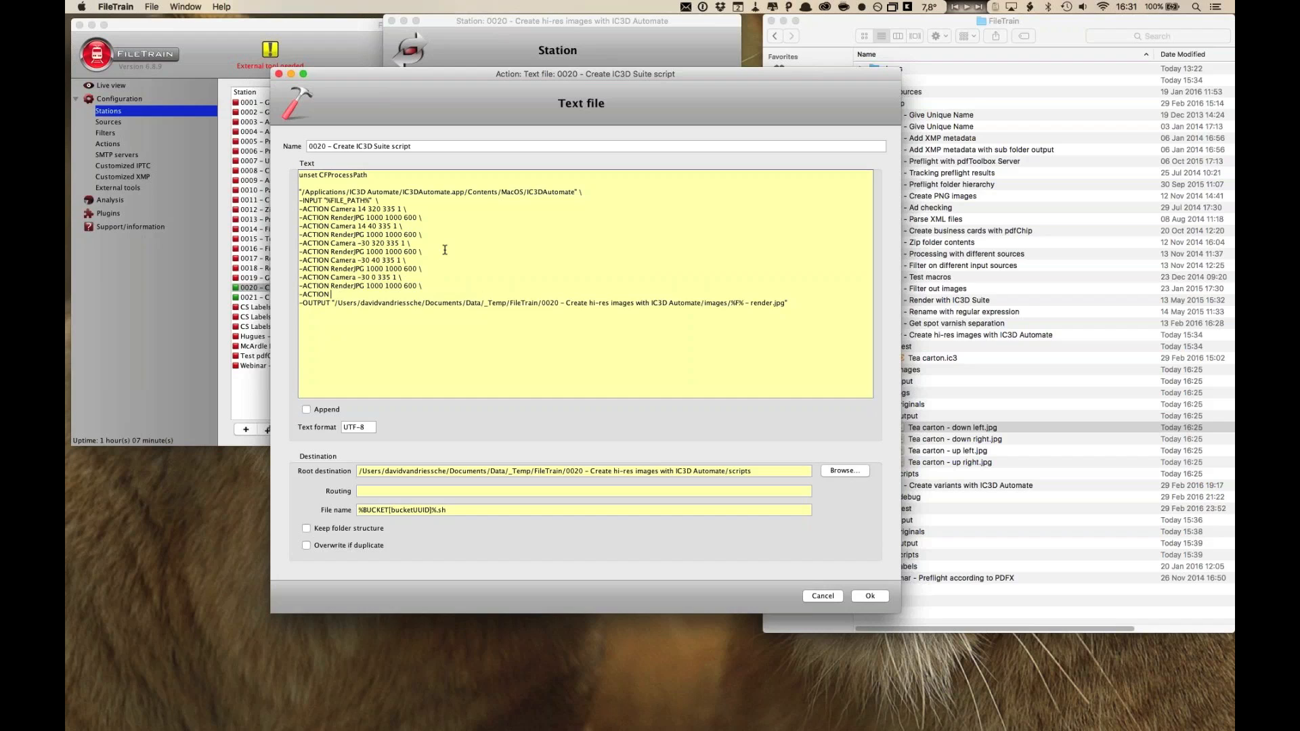
pyautogui.write('S3D')
pyautogui.write('PDF')
pyautogui.write(' \\')
pyautogui.write('export')
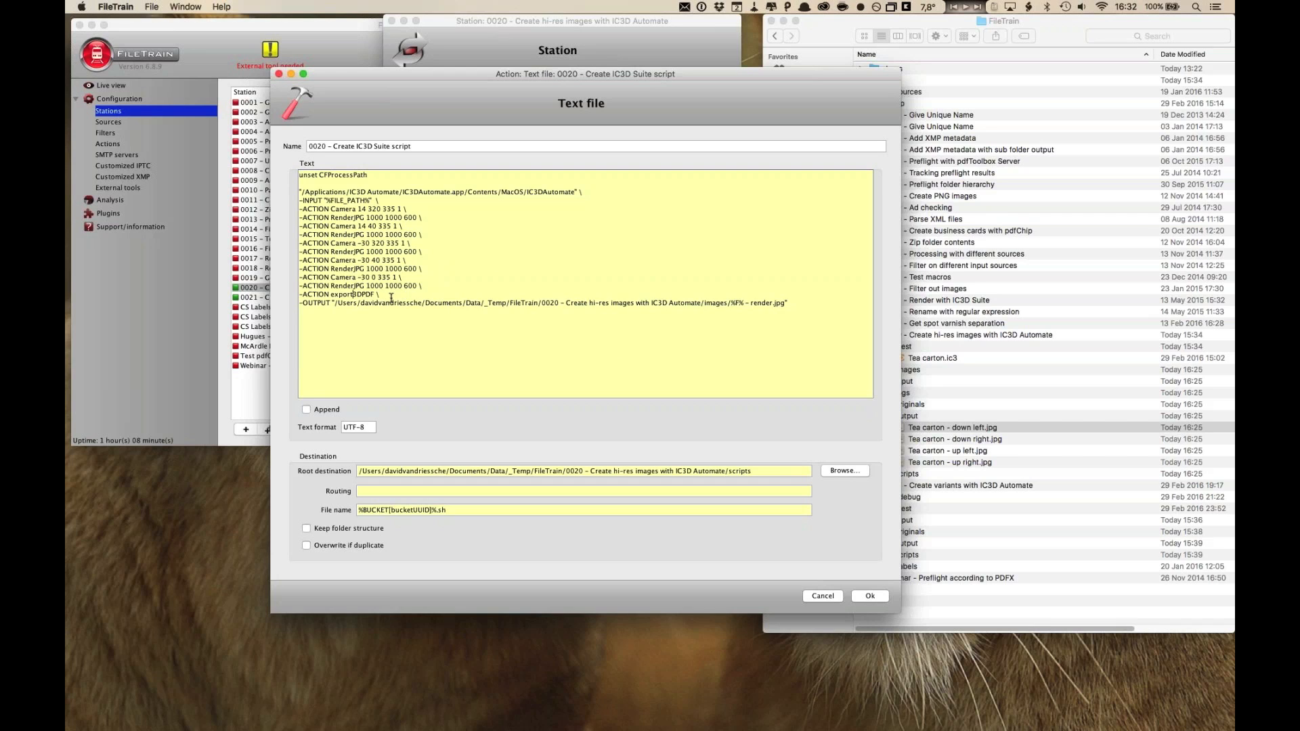
pyautogui.click(838, 598)
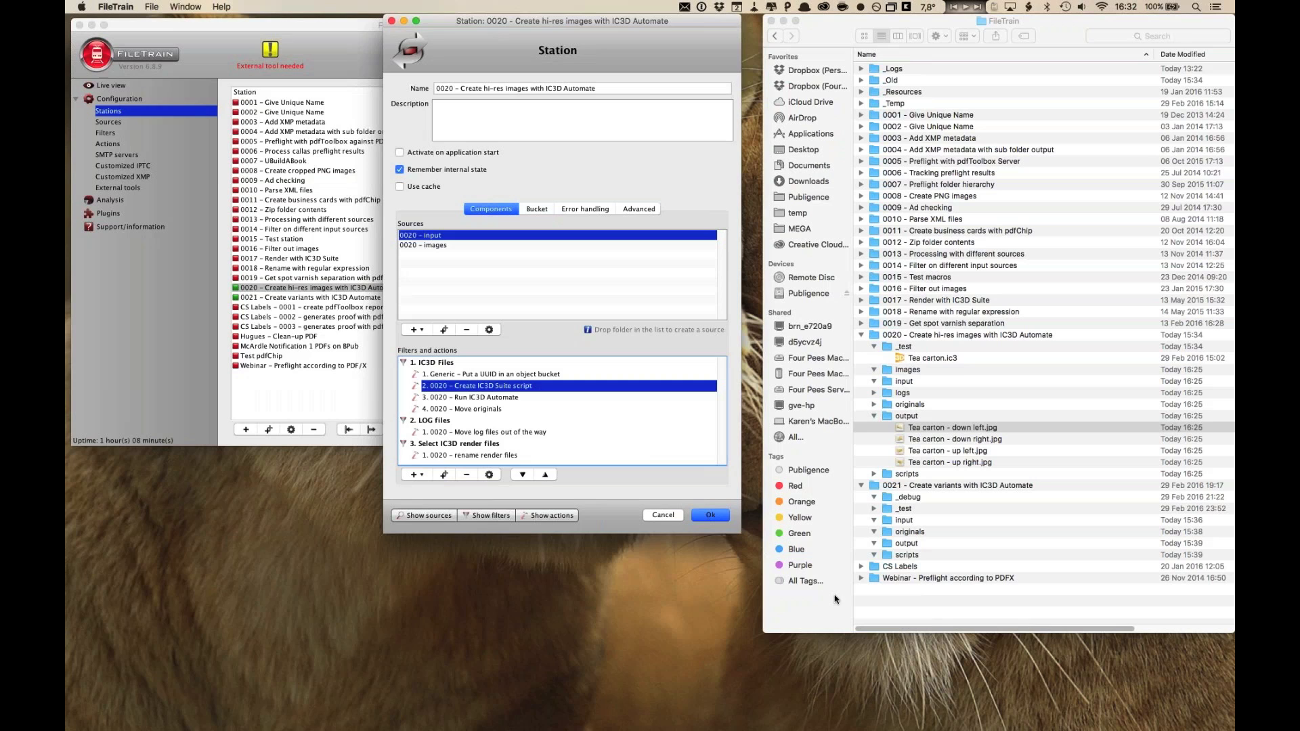
# - Locate the source Tea carton.ic3 and the "Tea carton - down left.jpg" render in Finder, and close station 0020's configuration
pyautogui.click(947, 363)
pyautogui.click(935, 359)
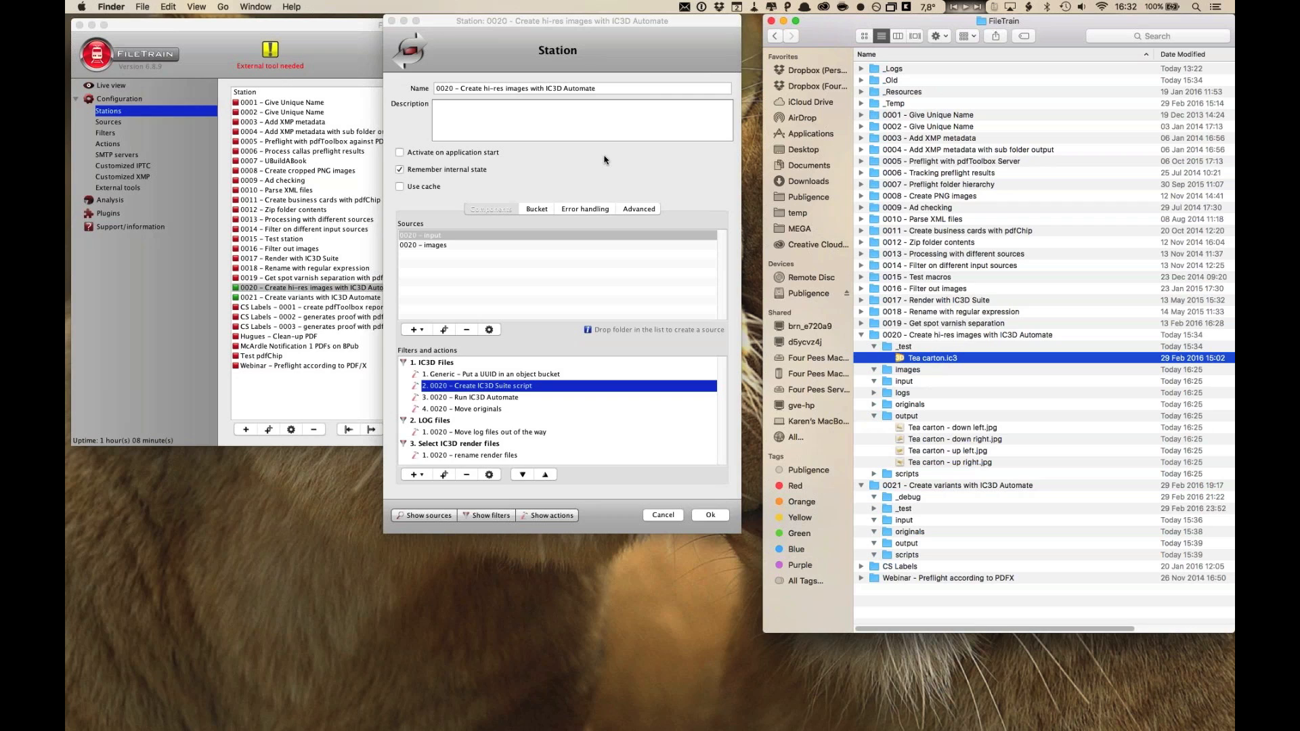
pyautogui.click(958, 432)
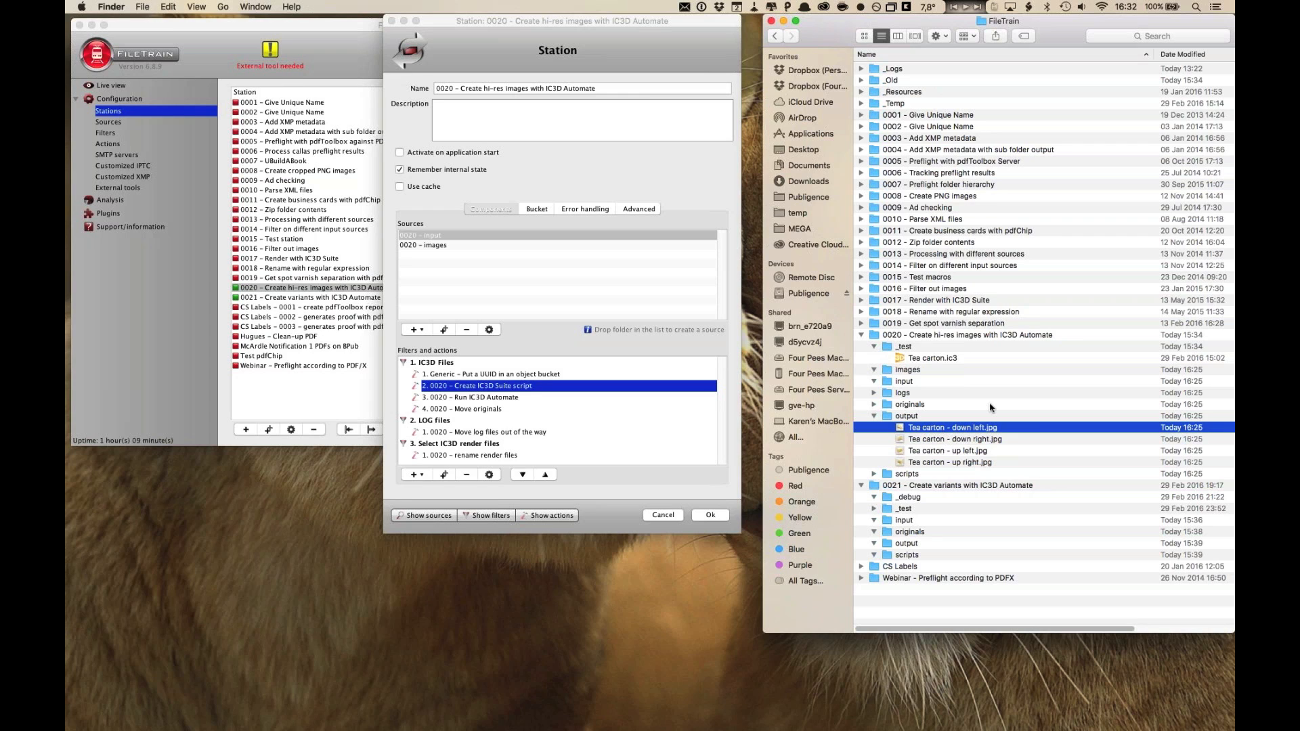
pyautogui.click(390, 22)
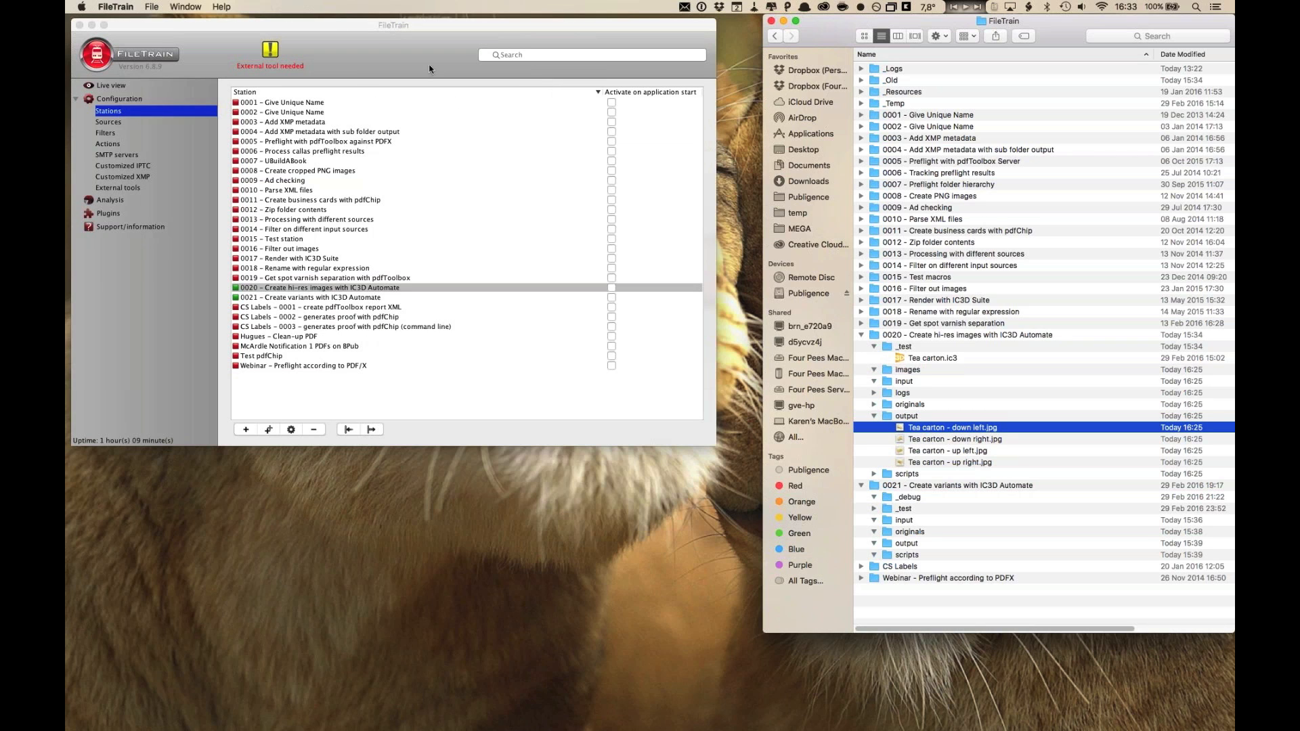
# - Copy the Maple Tea and Moose Tea folders from station 0021's _test folder into its input folder, and select station 0021 in FileTrain
pyautogui.click(873, 417)
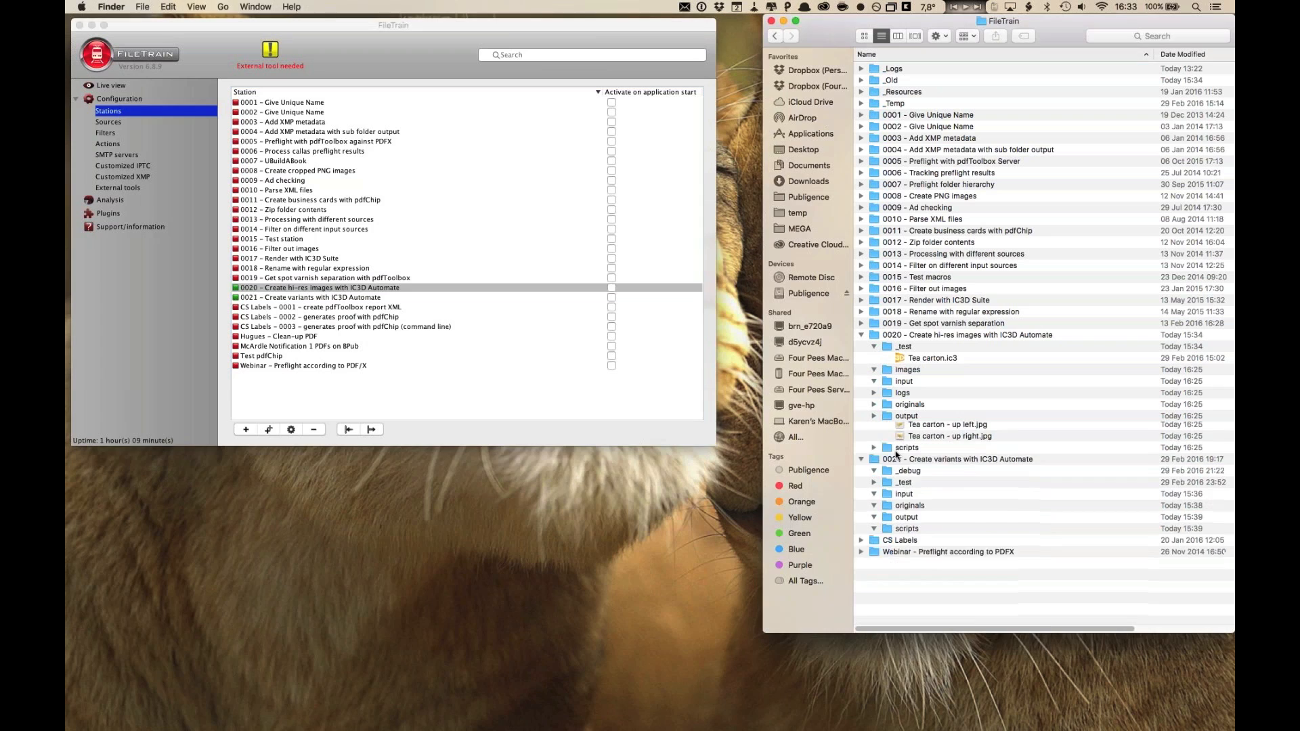
pyautogui.click(874, 463)
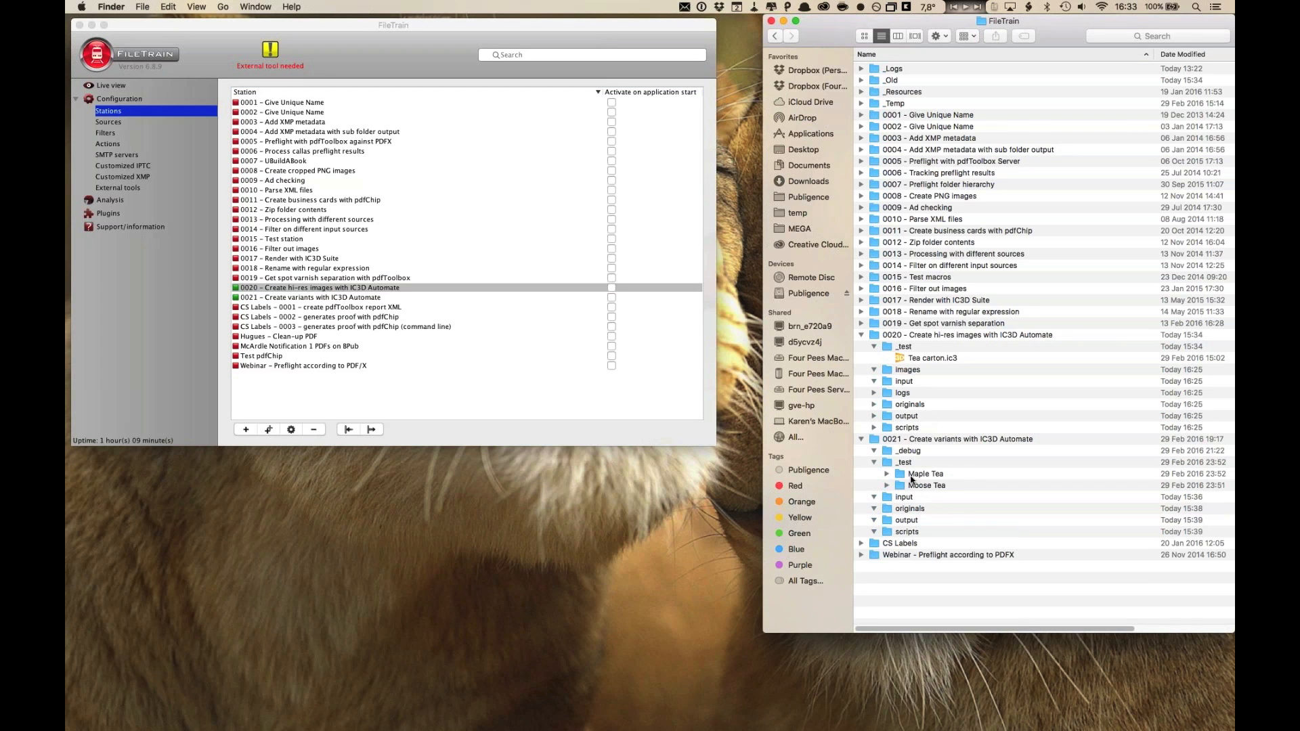
pyautogui.click(950, 477)
pyautogui.keyDown('shift'); pyautogui.click(951, 485); pyautogui.keyUp('shift')
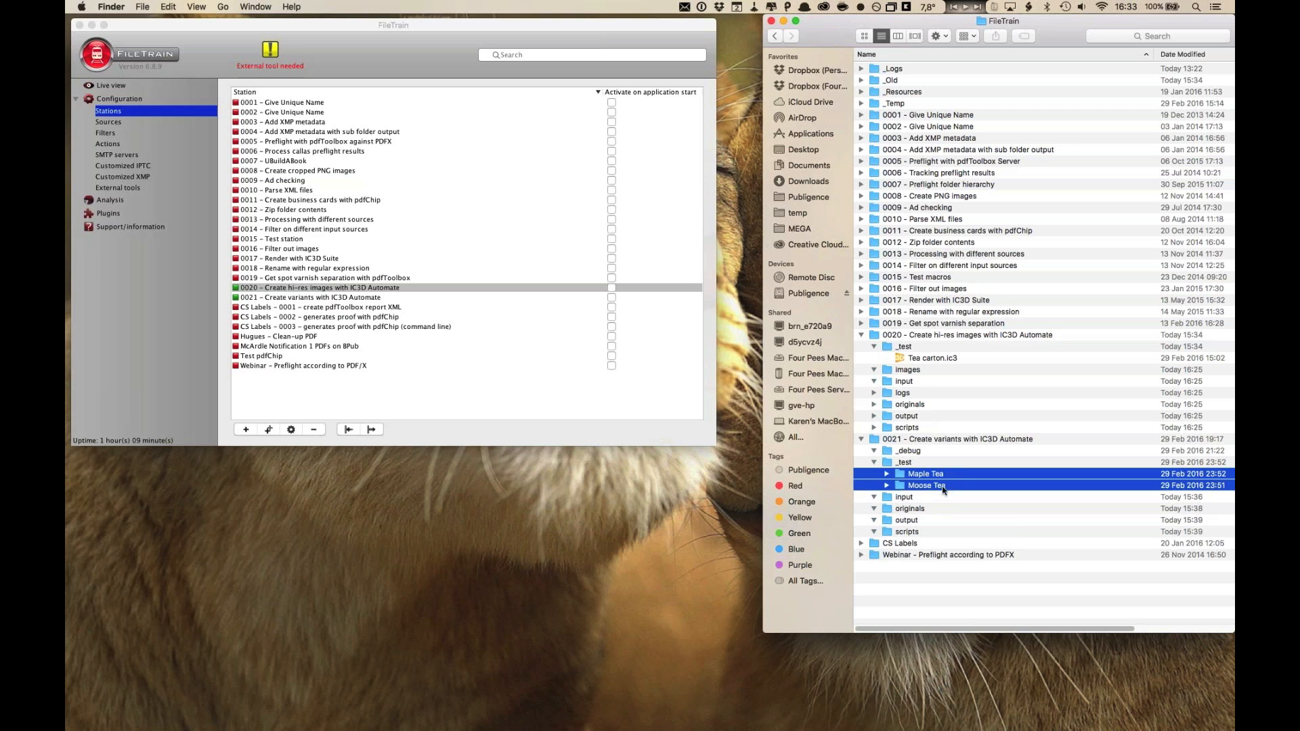
pyautogui.moveTo(899, 473); pyautogui.dragTo(901, 500)
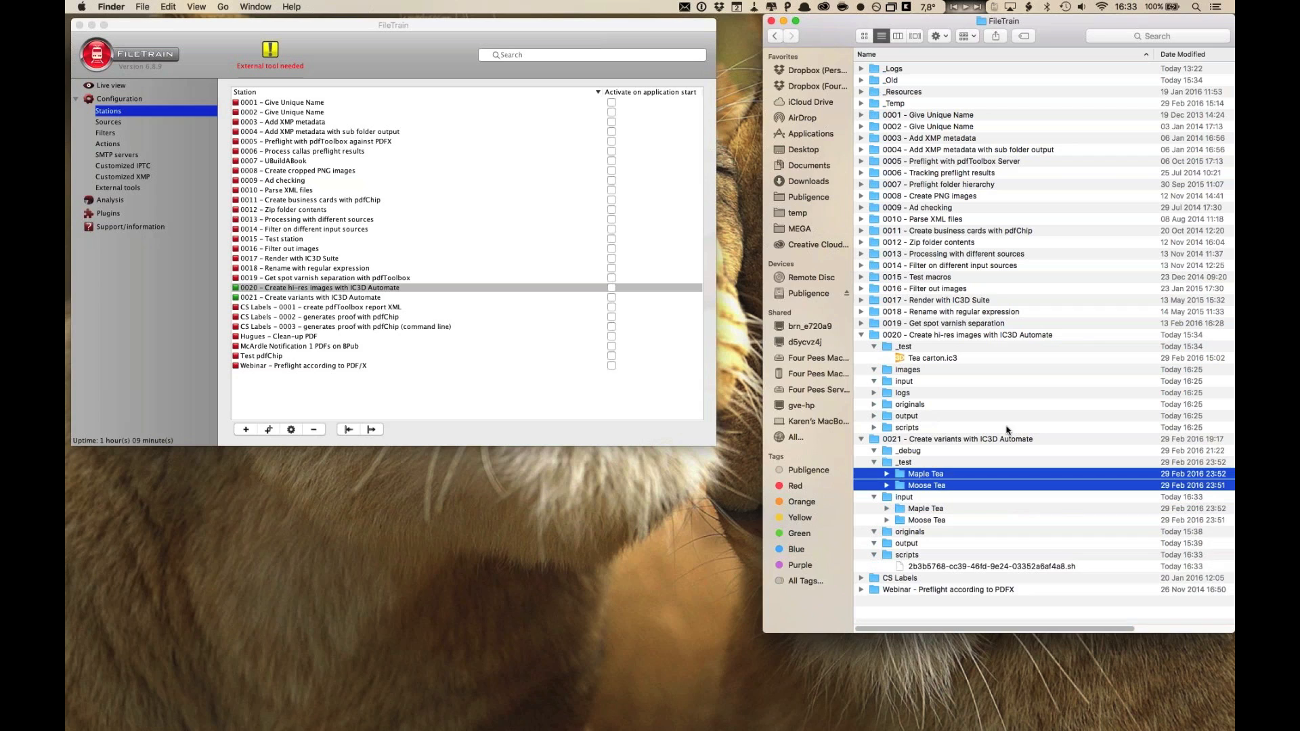
pyautogui.click(408, 30)
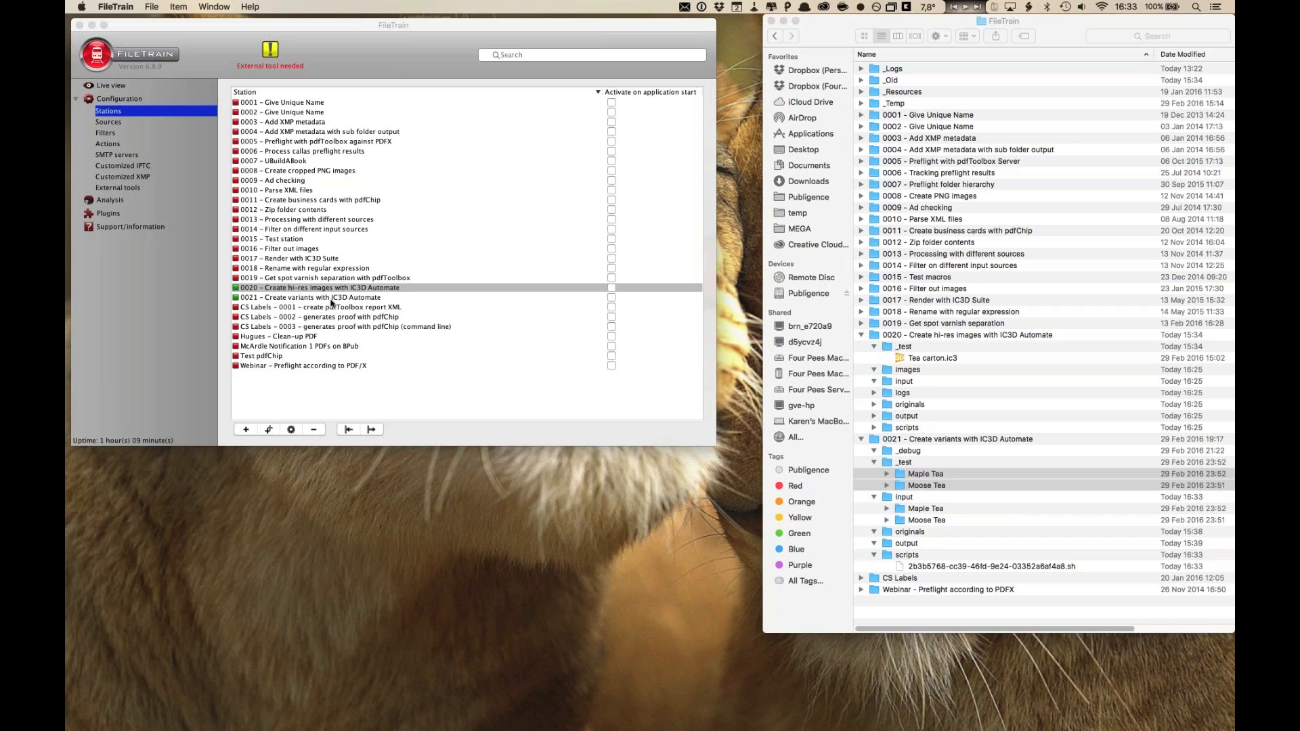
pyautogui.click(332, 302)
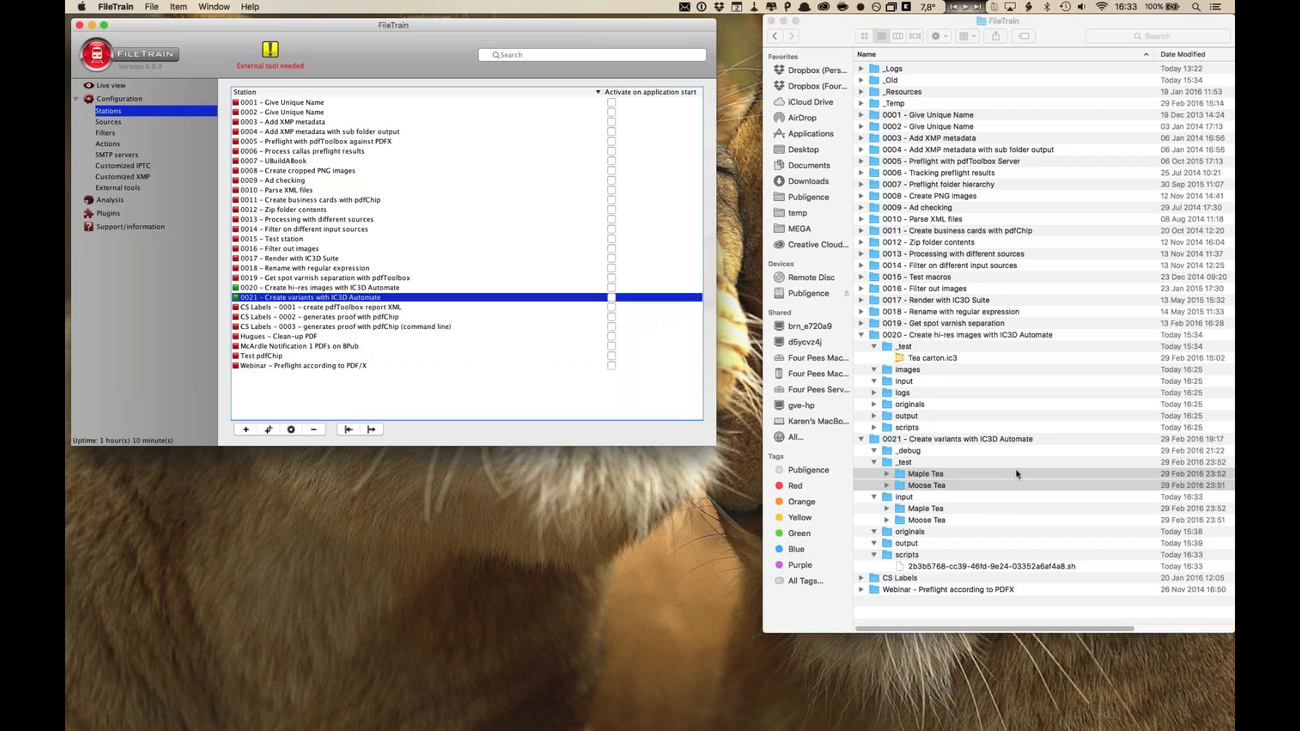
# - Open the Maple Tea and Moose Tea test folders in new Finder tabs and place the window over FileTrain
pyautogui.click(983, 457)
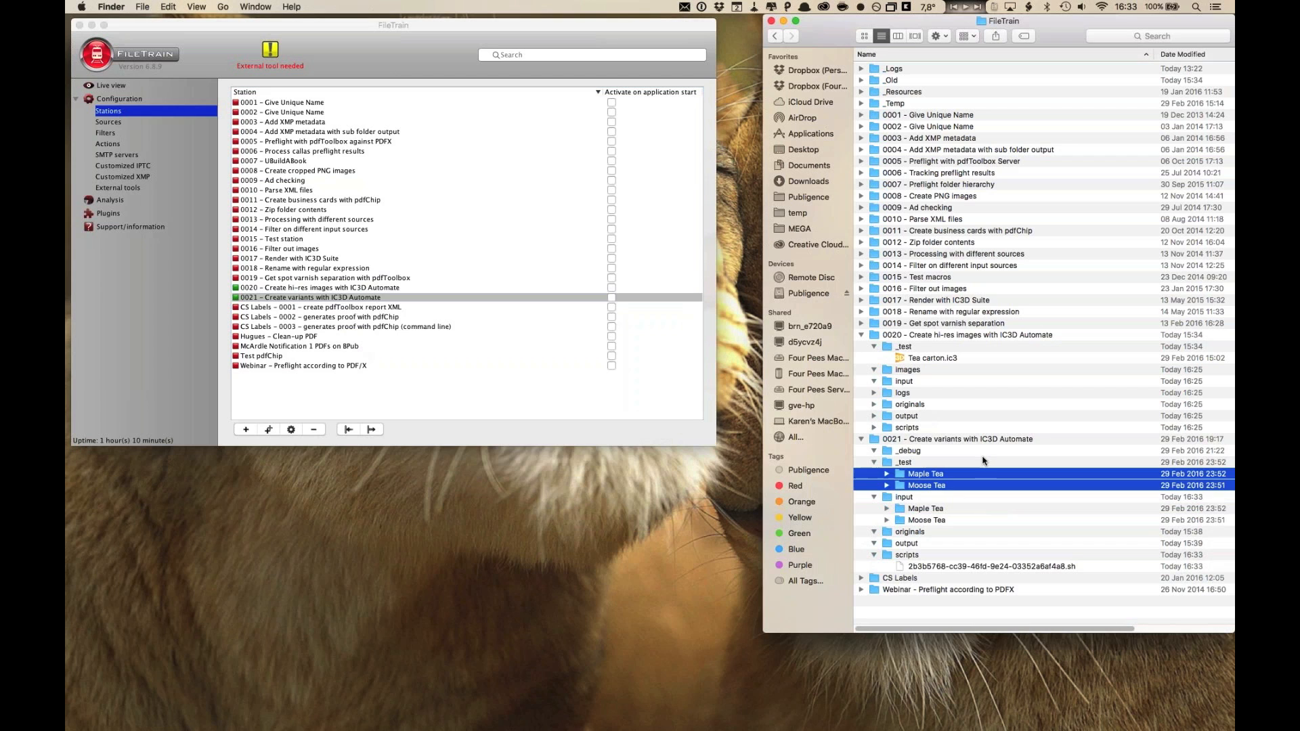
pyautogui.click(885, 473)
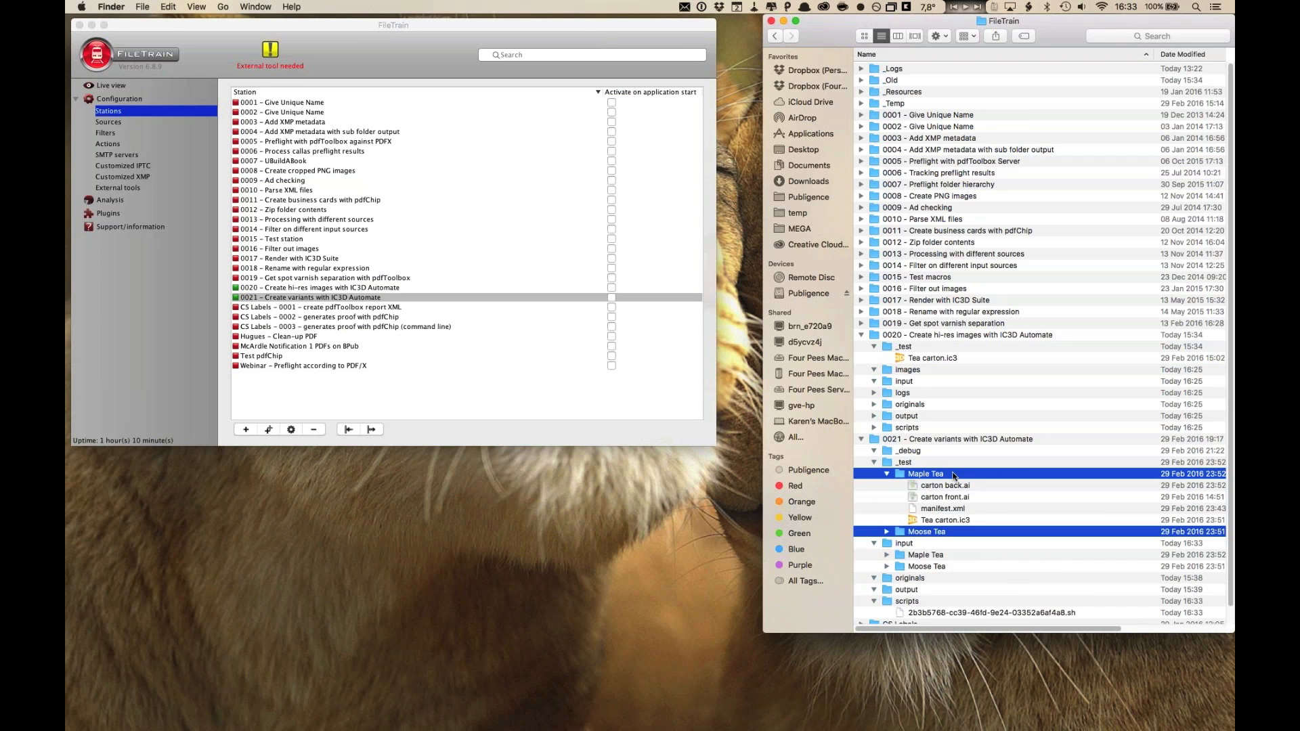
pyautogui.rightClick(901, 474)
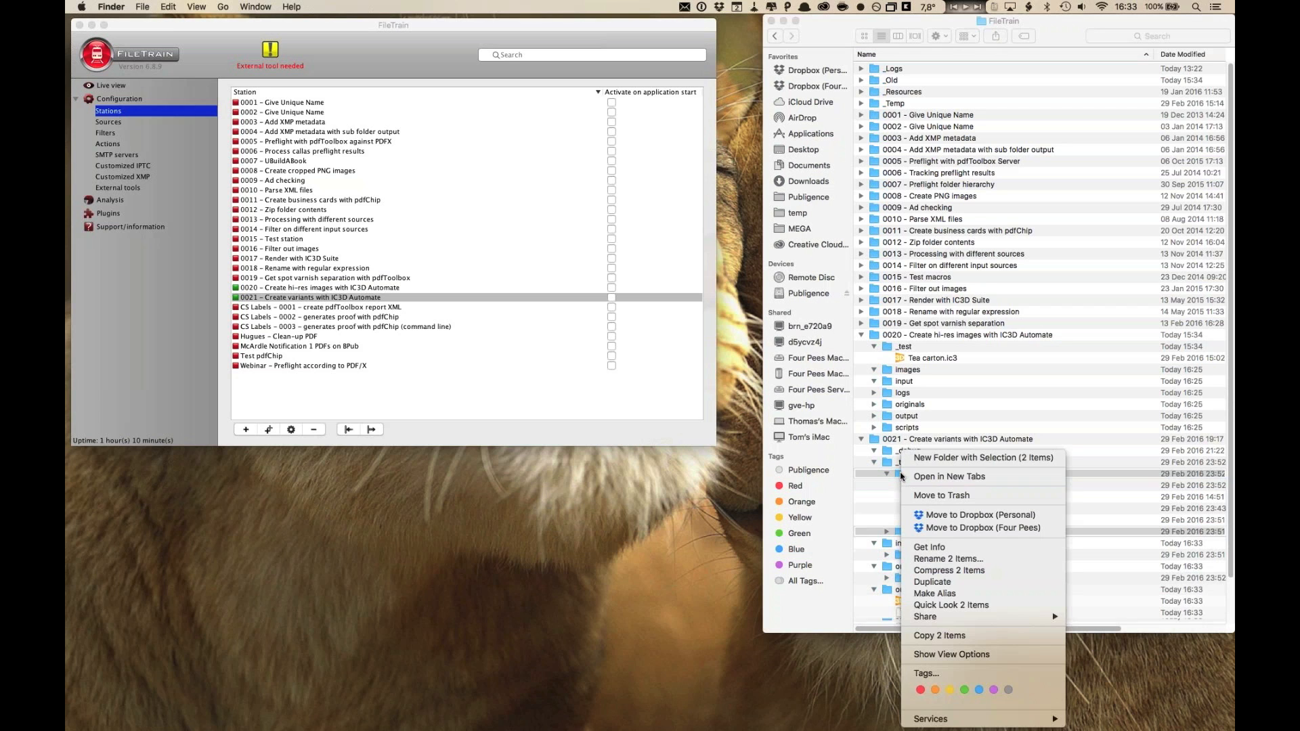
pyautogui.click(949, 477)
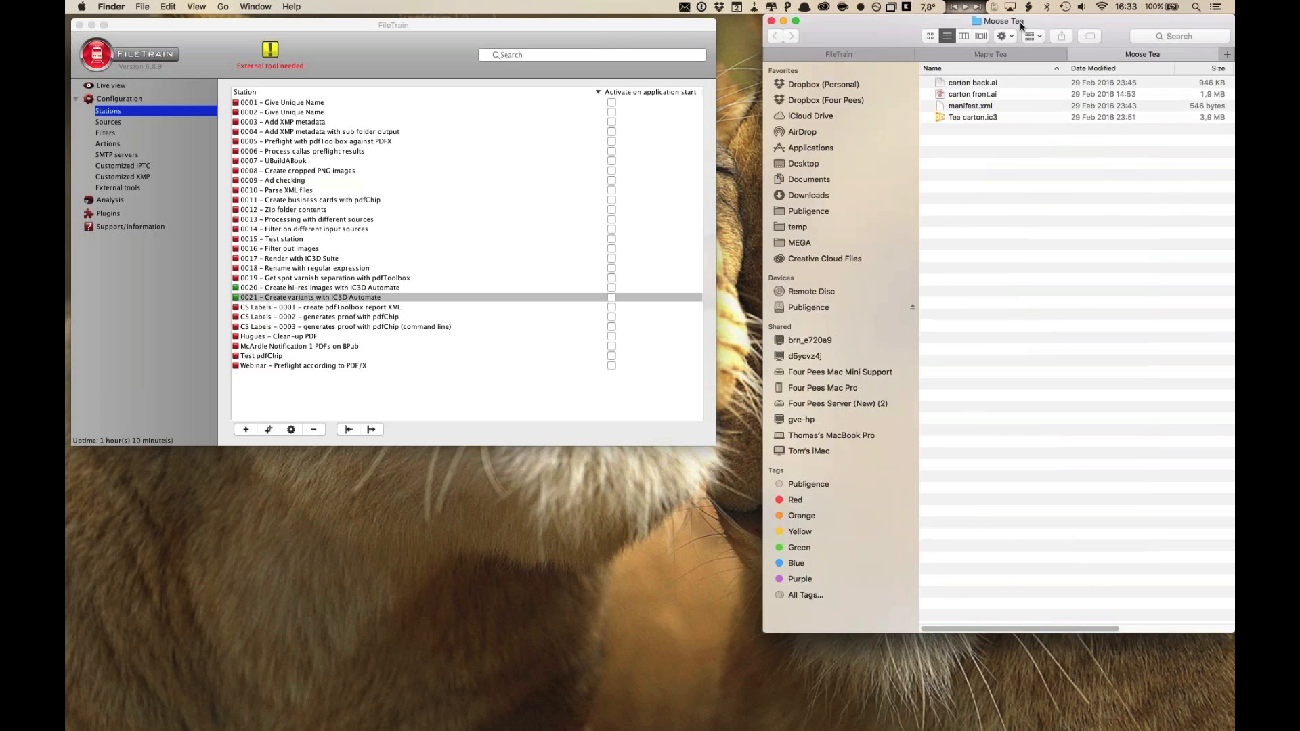
pyautogui.moveTo(986, 20); pyautogui.dragTo(634, 153)
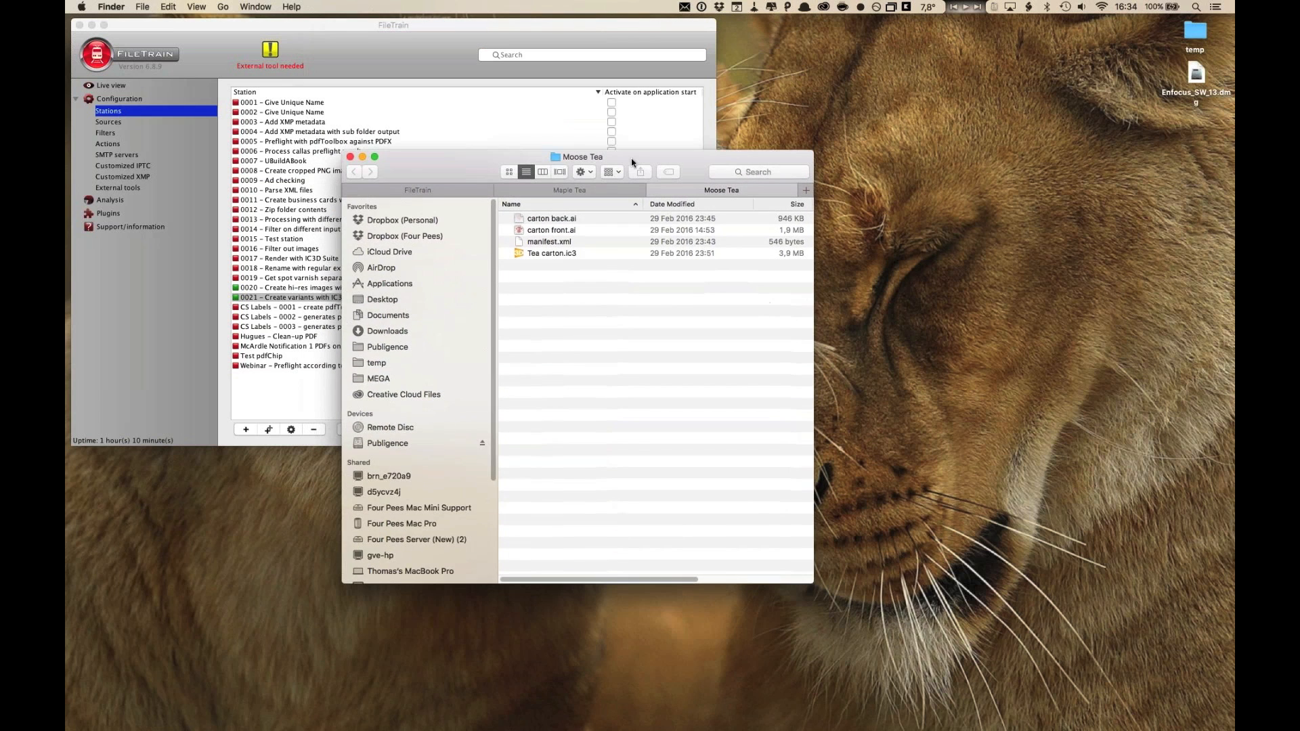
# - Preview the carton front.ai artwork in the Moose Tea folder with Quick Look
pyautogui.click(571, 230)
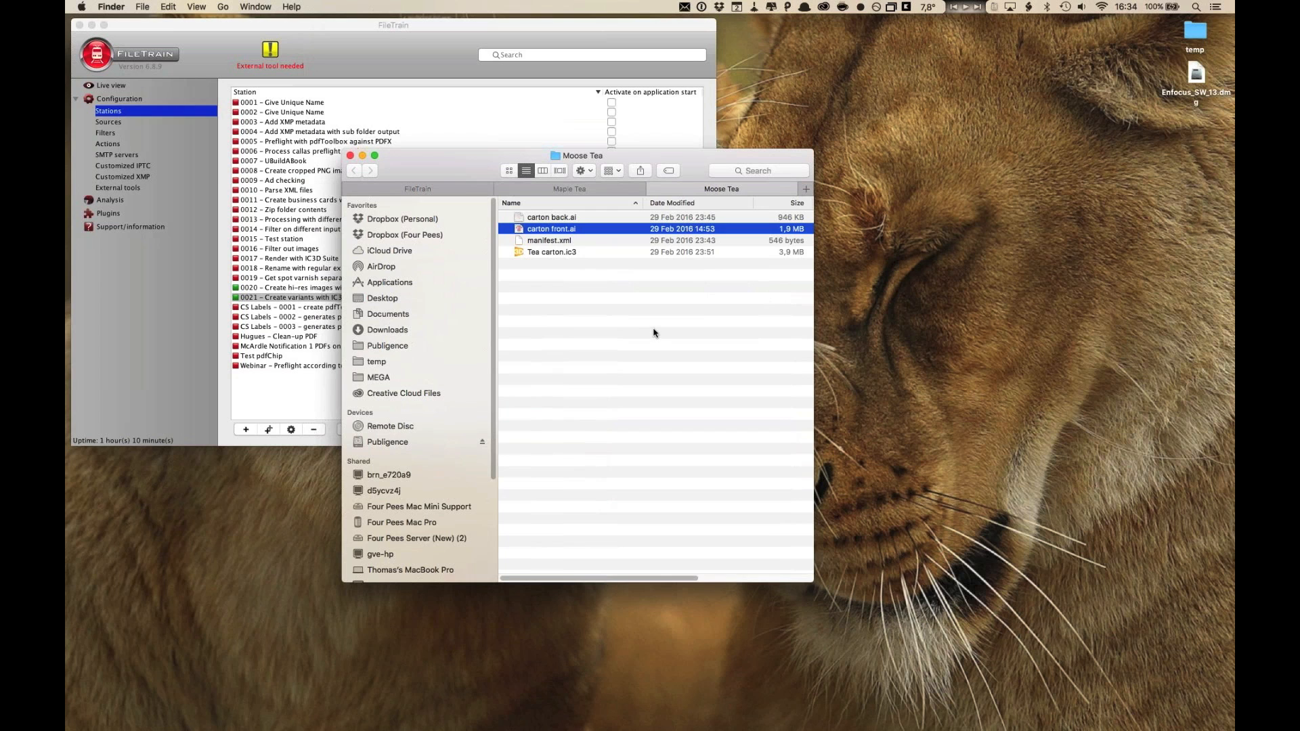
pyautogui.press('space')
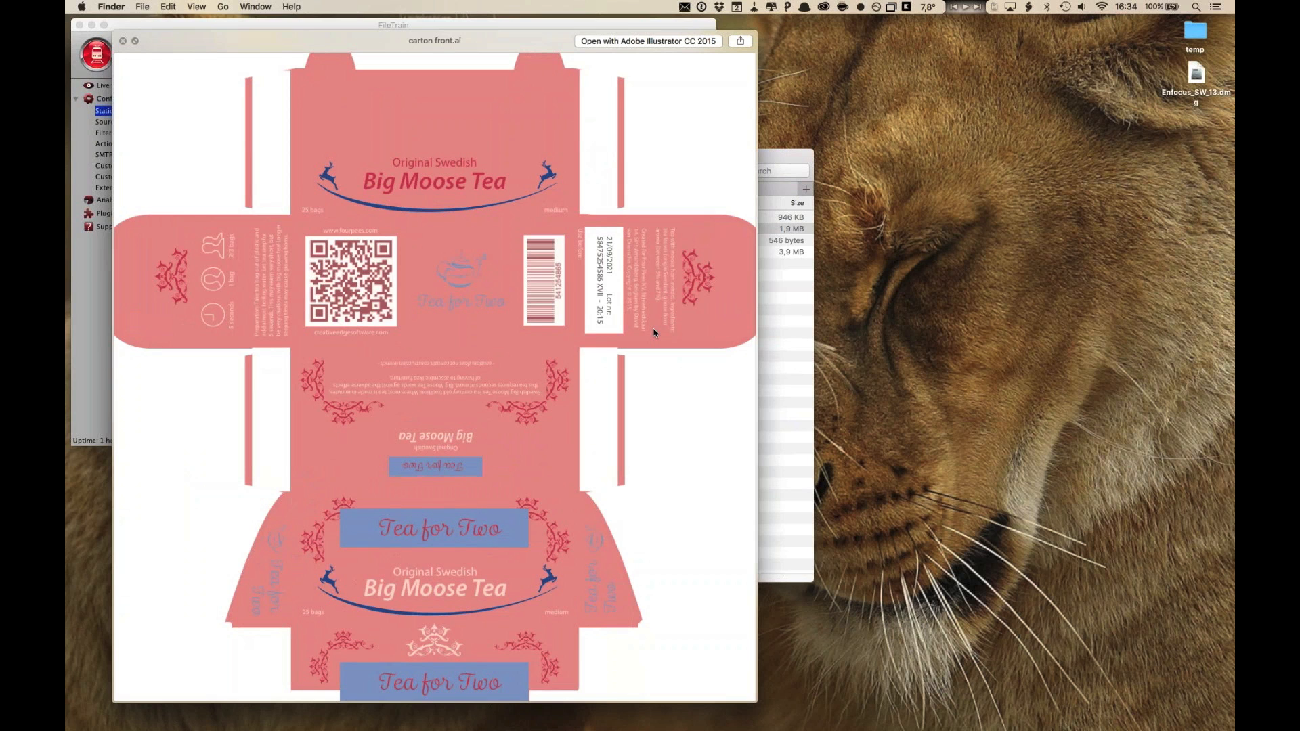
pyautogui.press('space')
# - Go up to the enclosing _test folder and expand both the Maple Tea and Moose Tea folders
pyautogui.press('super+Up')
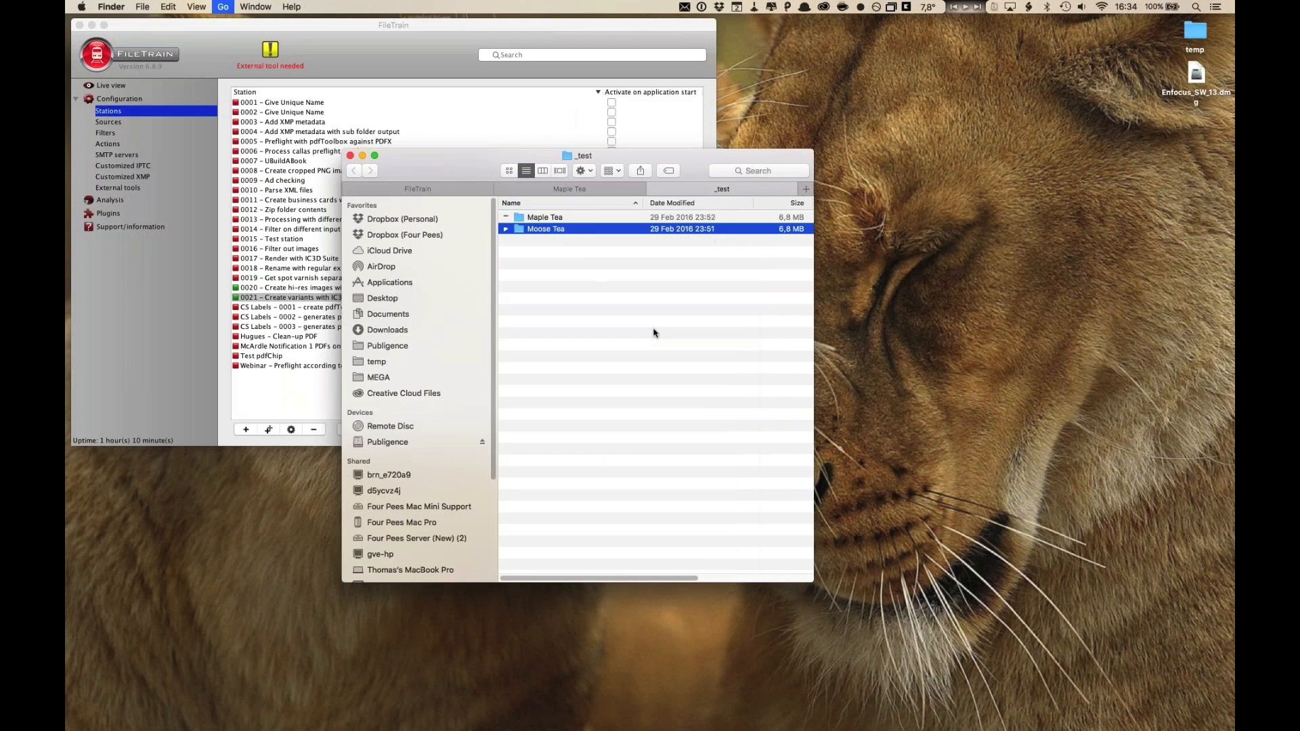
pyautogui.press('Up')
pyautogui.press('Up')
pyautogui.press('Up')
pyautogui.press('Down')
pyautogui.press('Down')
pyautogui.press('Down')
pyautogui.press('Right')
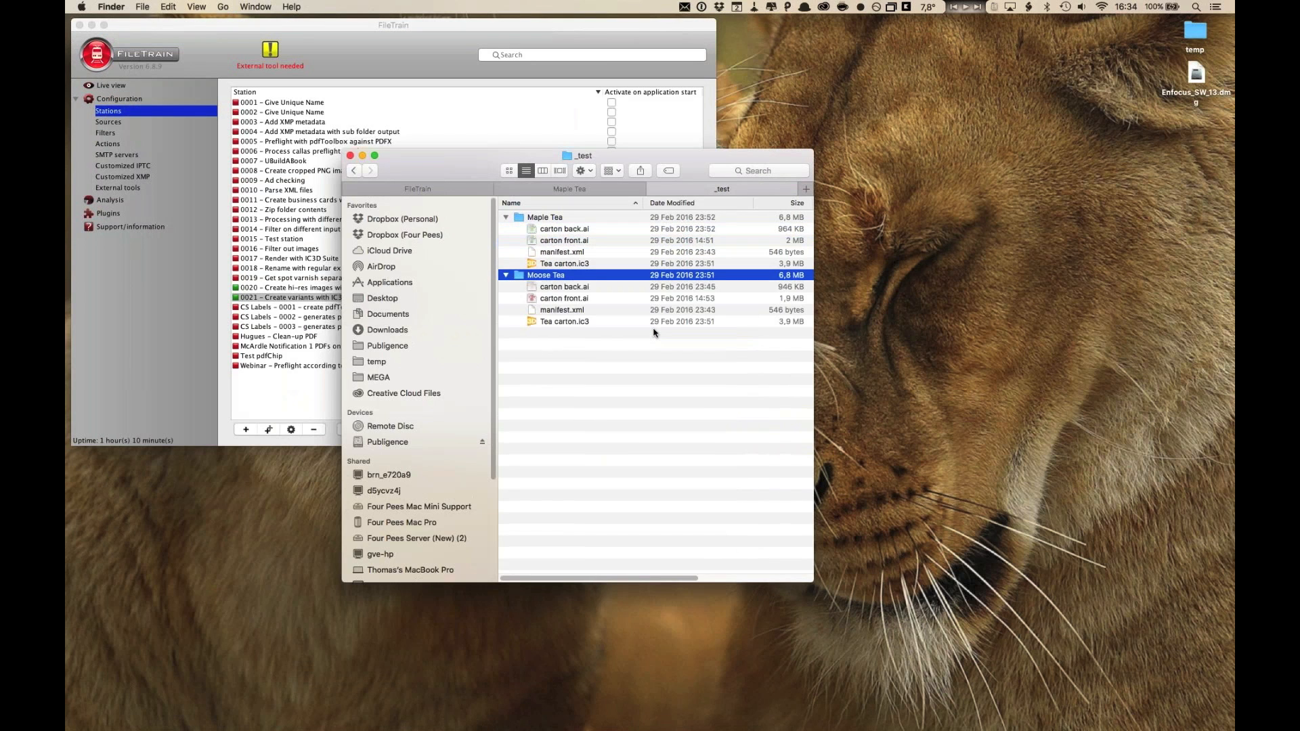
# - Compare the carton front.ai artwork of Moose Tea and Maple Tea by previewing each file
pyautogui.press('Down')
pyautogui.press('Down')
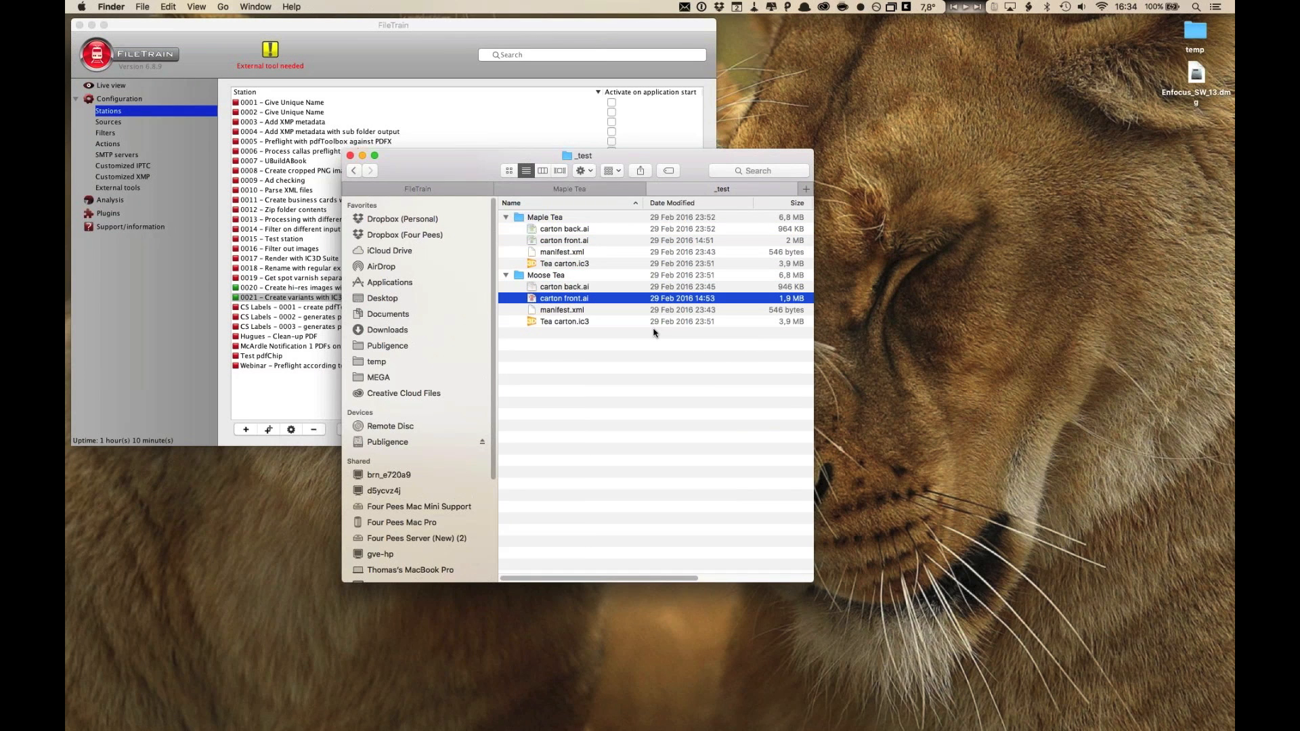
pyautogui.press('space')
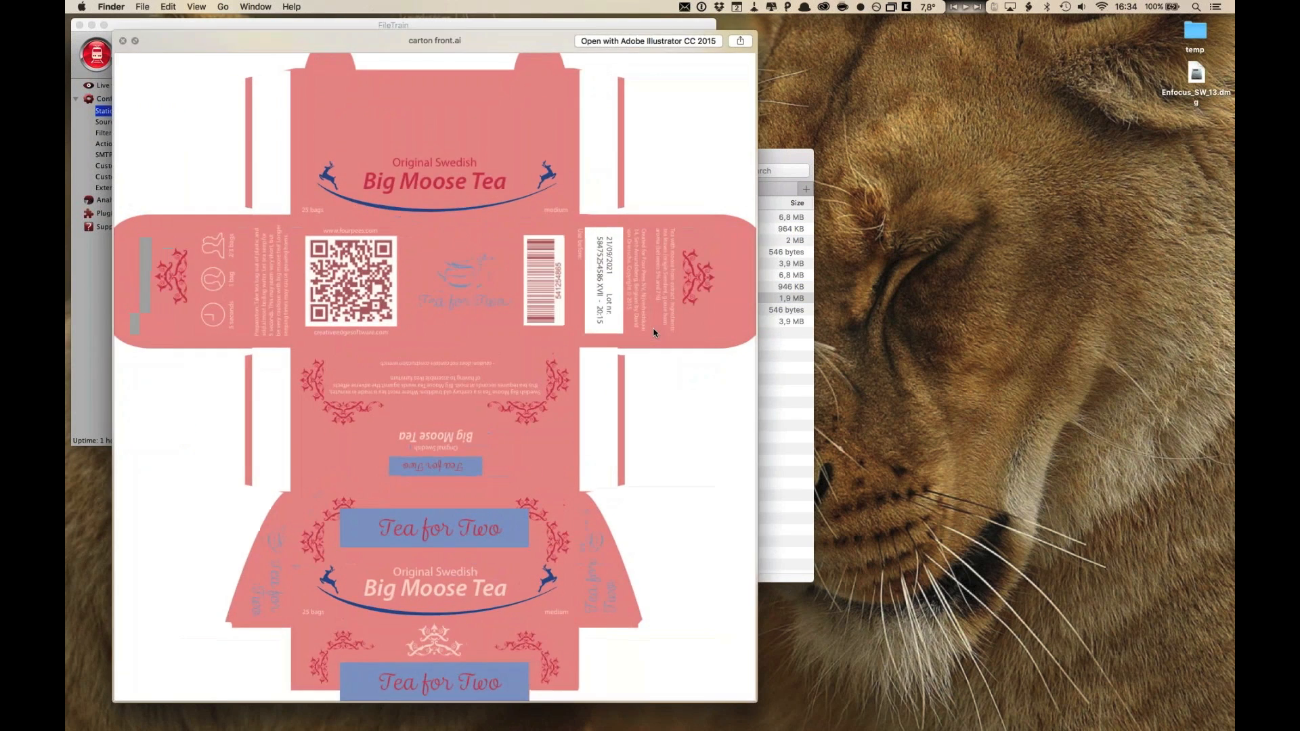
pyautogui.press('space')
pyautogui.press('Up')
pyautogui.press('Up')
pyautogui.press('Up')
pyautogui.press('Up')
pyautogui.press('Up')
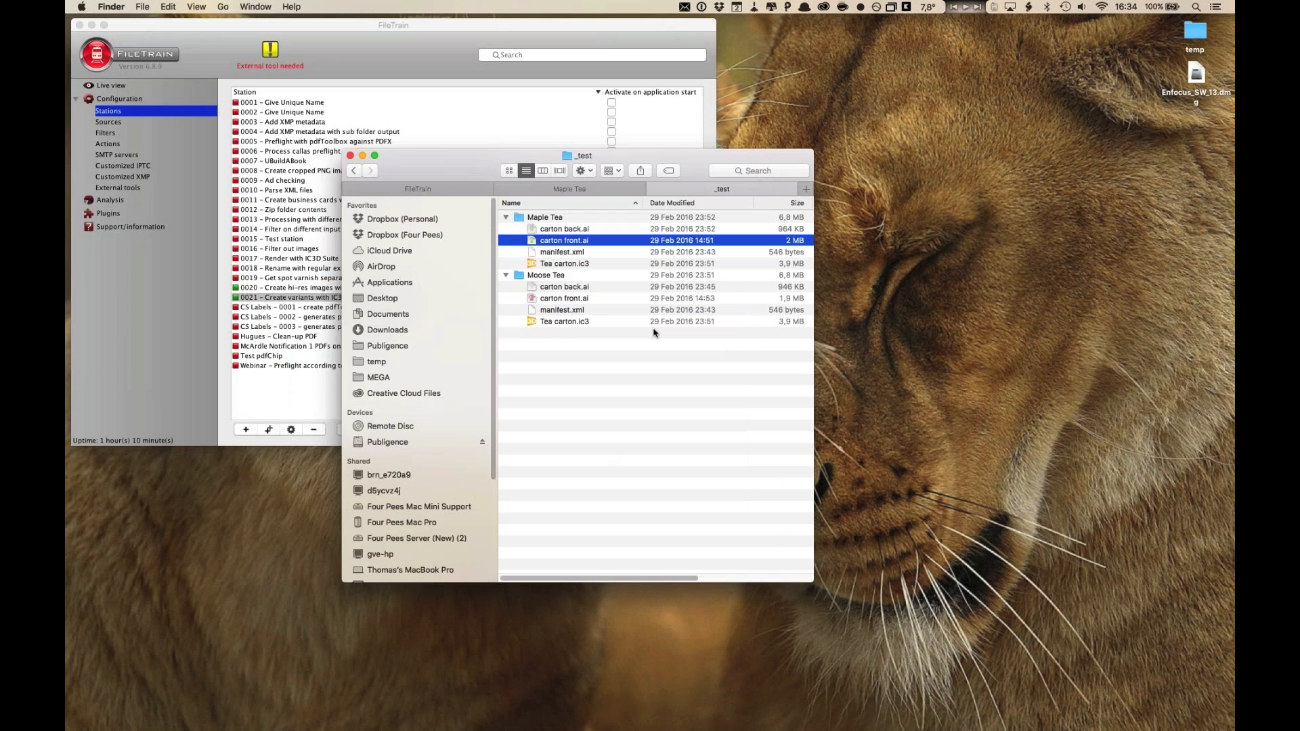
pyautogui.press('space')
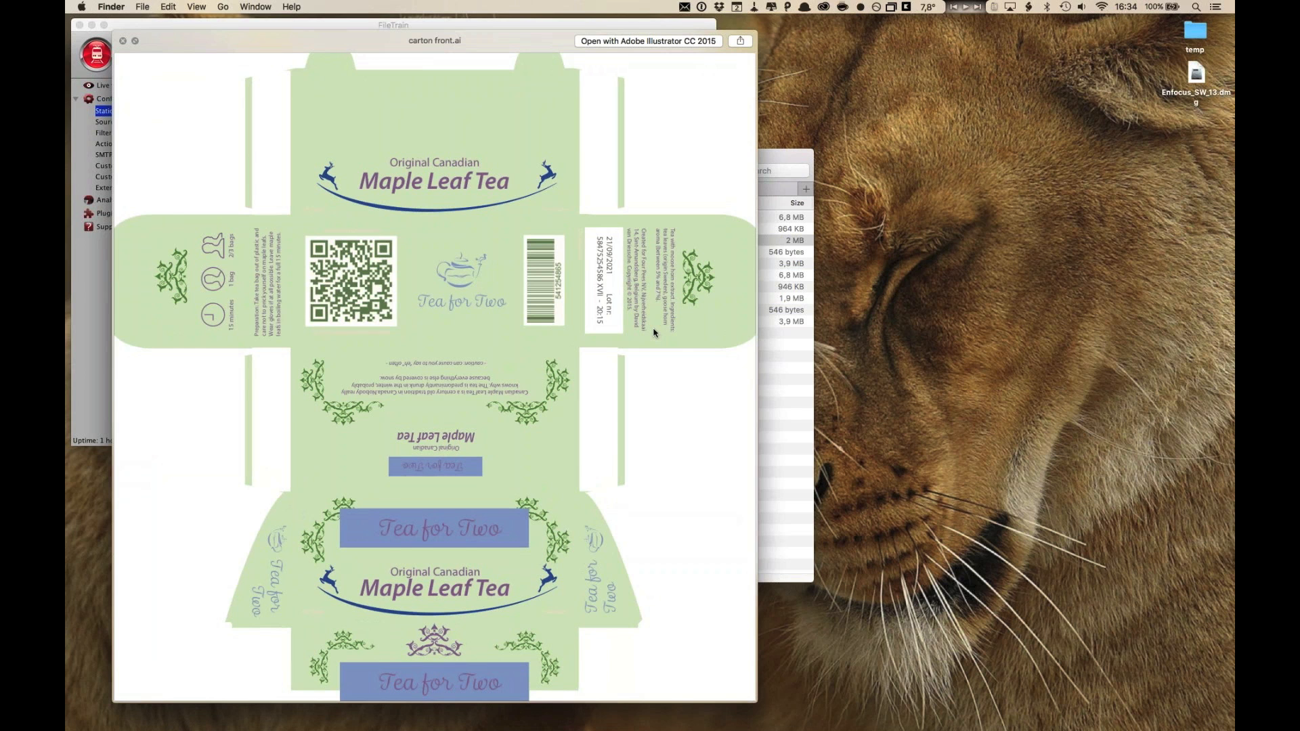
pyautogui.press('space')
# - Preview carton back.ai for Maple Tea and for Moose Tea, and point out Moose Tea's Tea carton.ic3 model
pyautogui.press('Up')
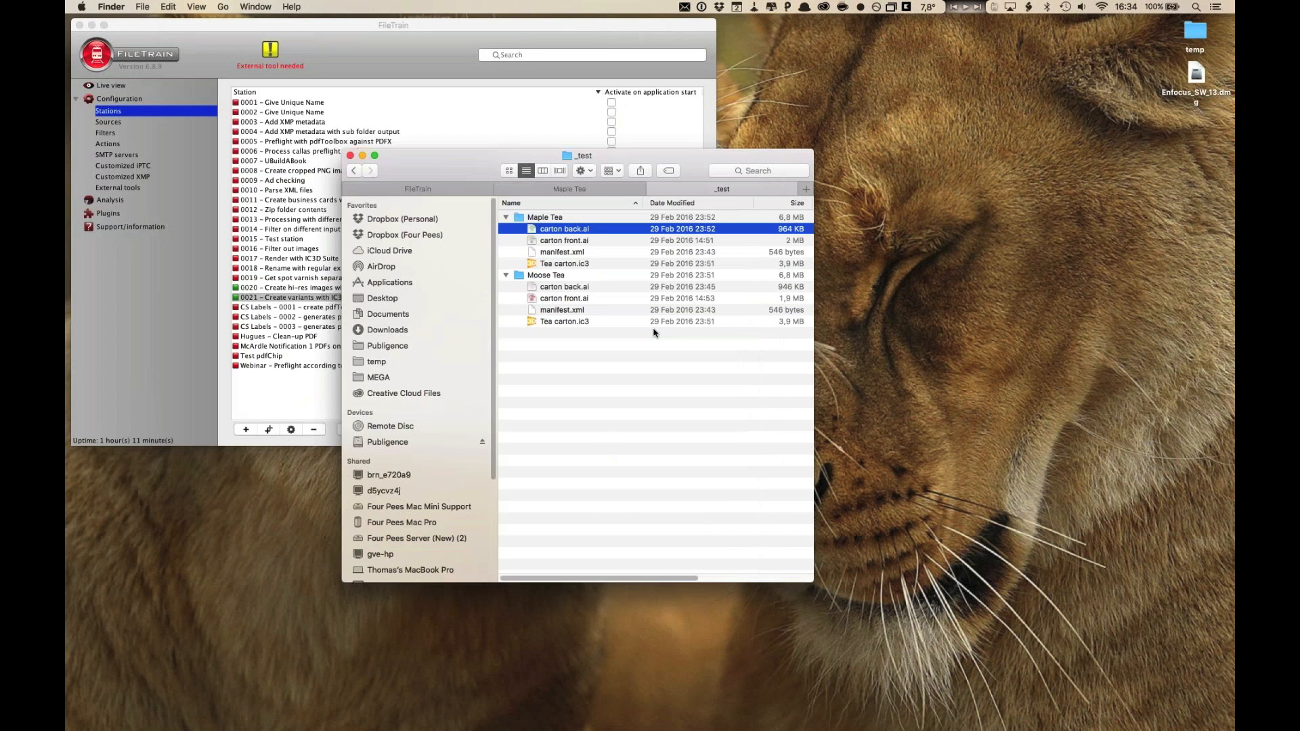
pyautogui.press('space')
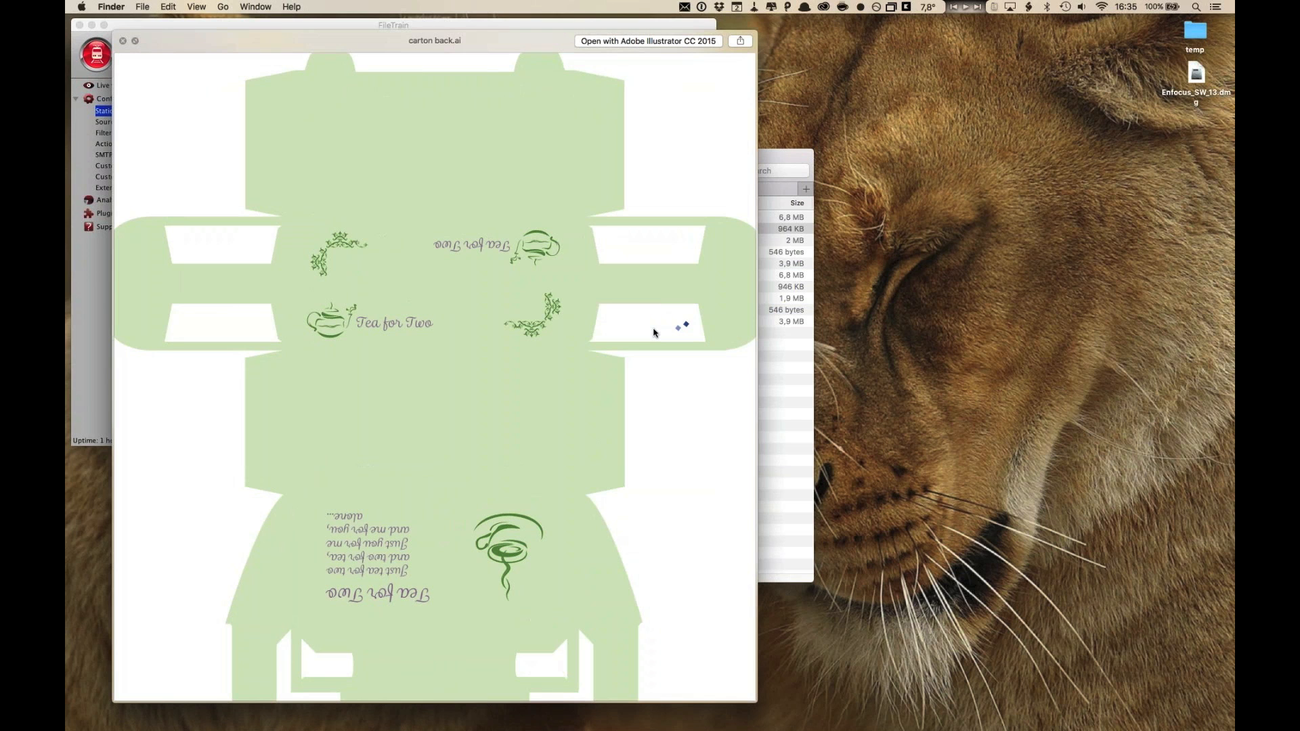
pyautogui.press('space')
pyautogui.press('Down')
pyautogui.press('Down')
pyautogui.press('Down')
pyautogui.press('Down')
pyautogui.press('Down')
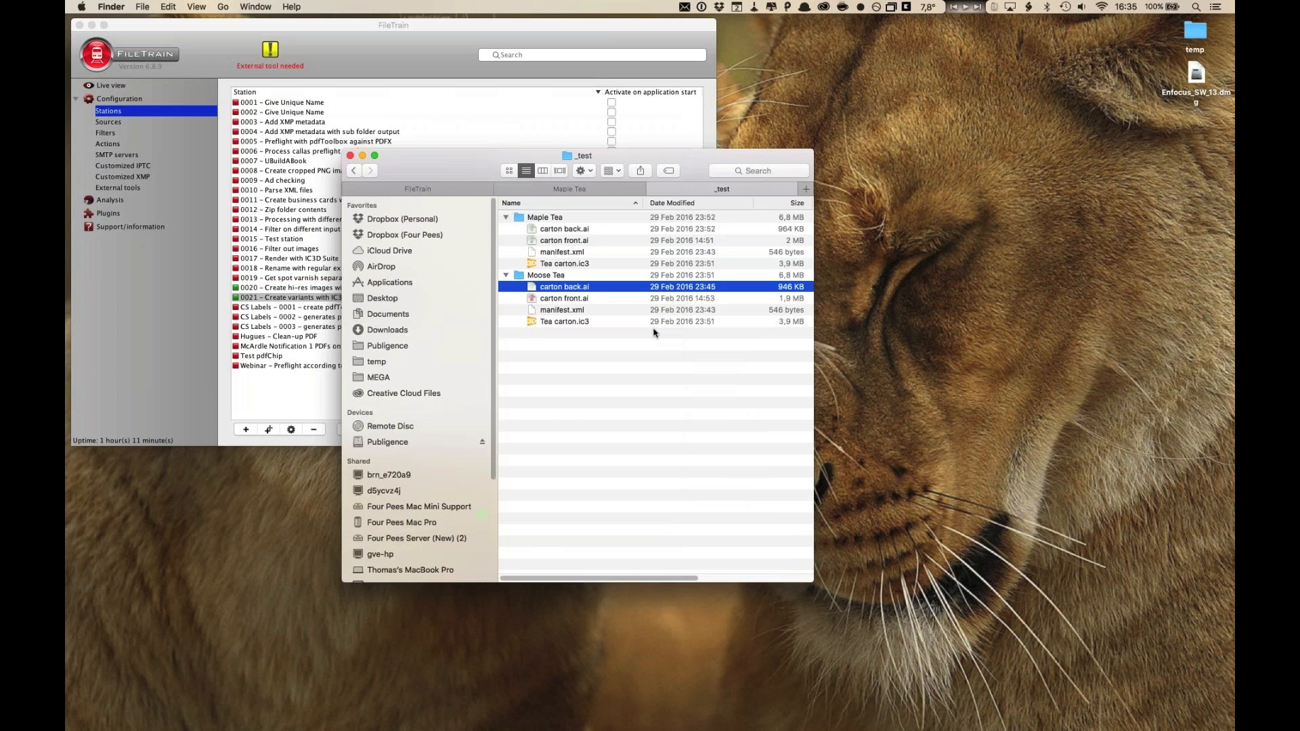
pyautogui.press('space')
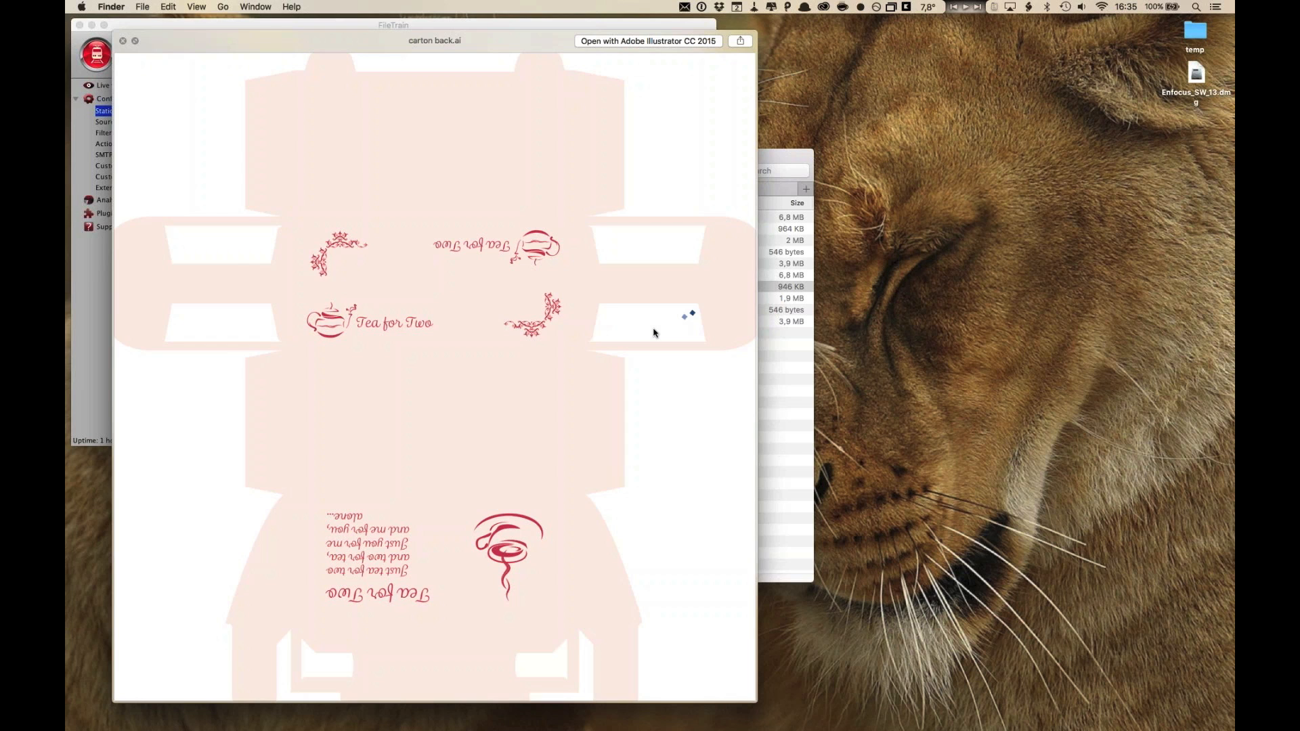
pyautogui.press('space')
pyautogui.press('Down')
pyautogui.press('Down')
pyautogui.press('Down')
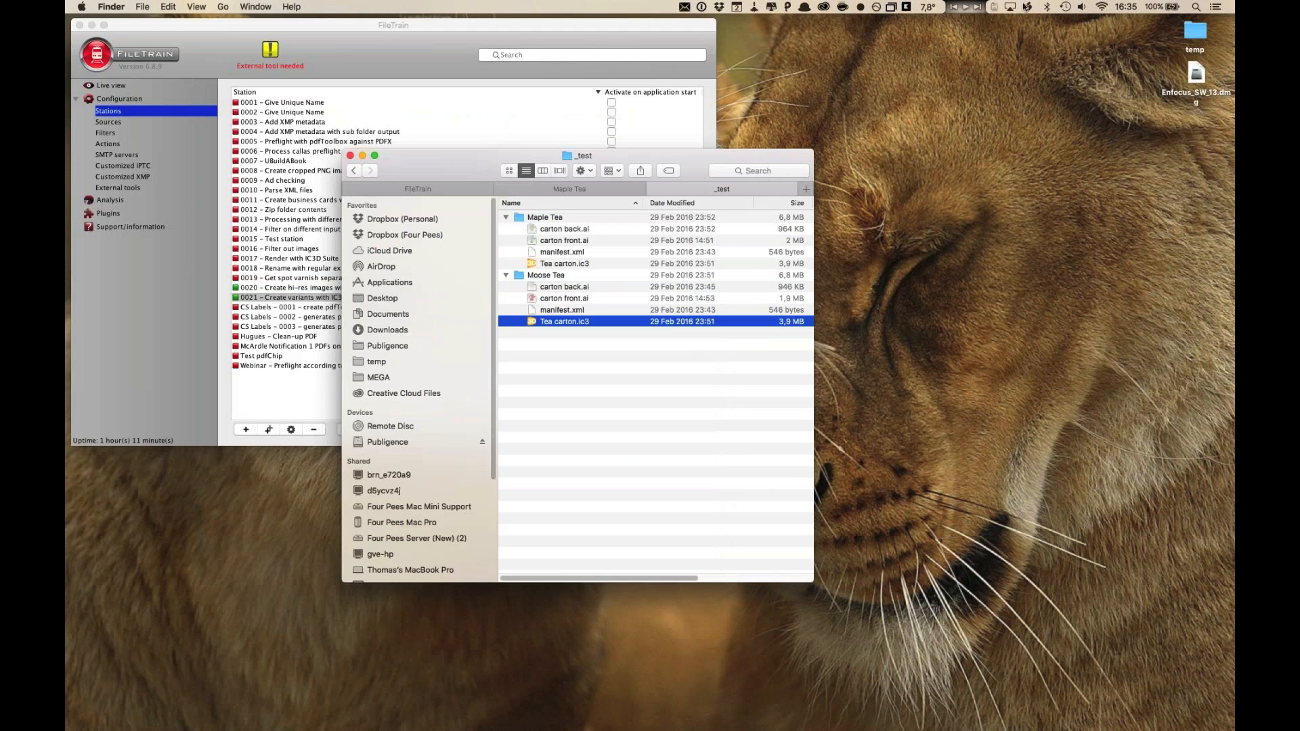
pyautogui.click(624, 388)
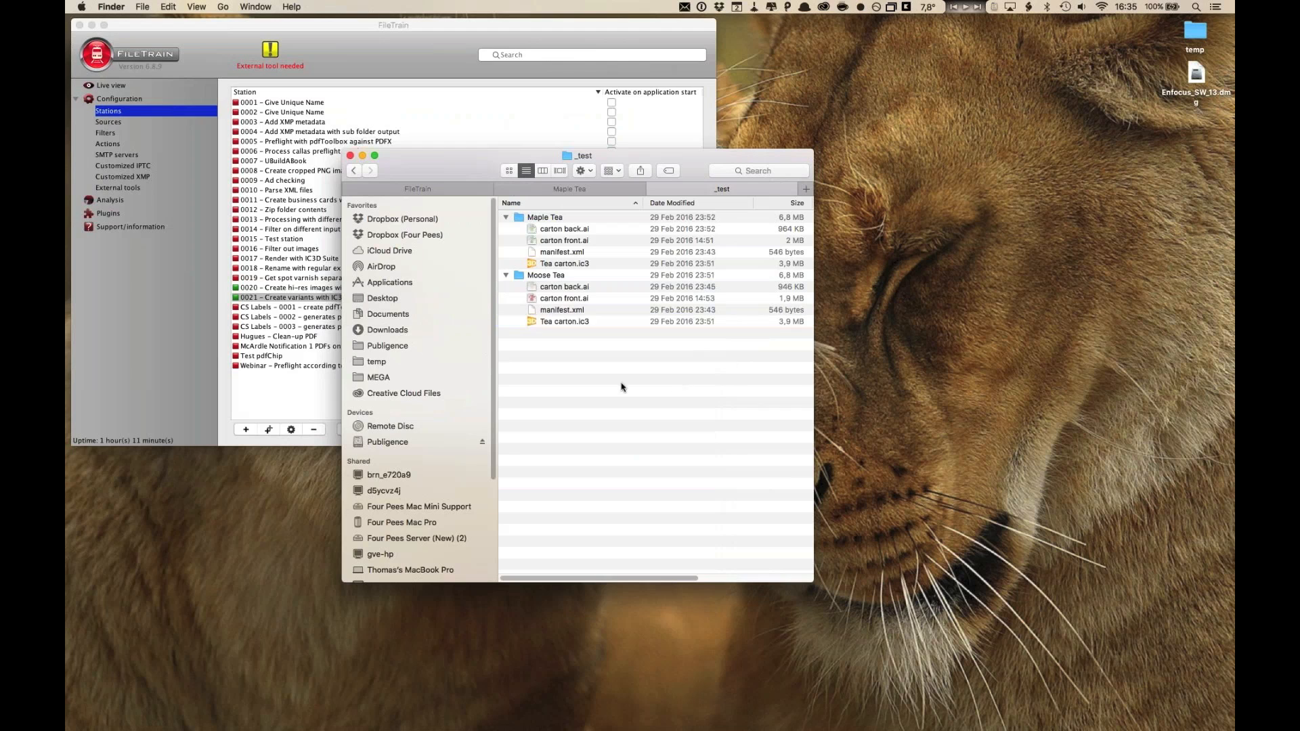
# - Try to open Moose Tea's manifest.xml in Sublime Text, and quit that editor
pyautogui.click(535, 312)
pyautogui.rightClick(535, 311)
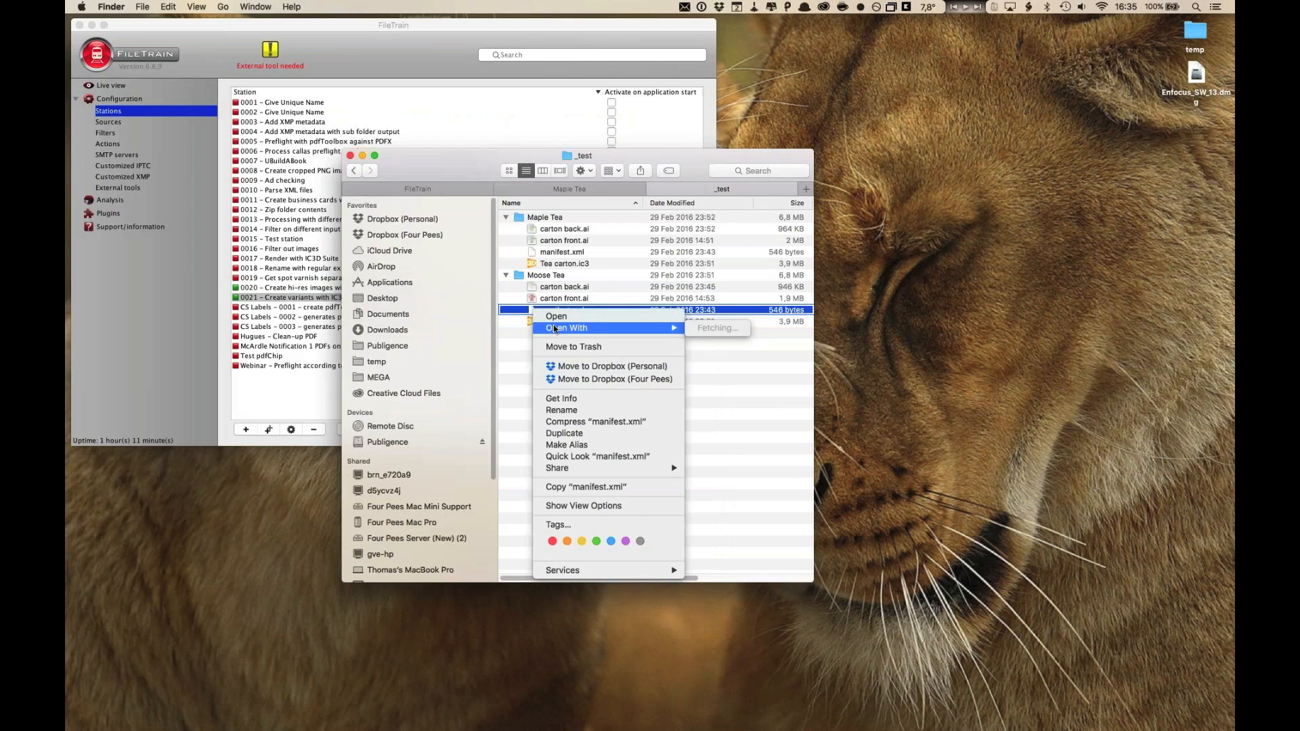
pyautogui.moveTo(581, 331)
pyautogui.click(747, 477)
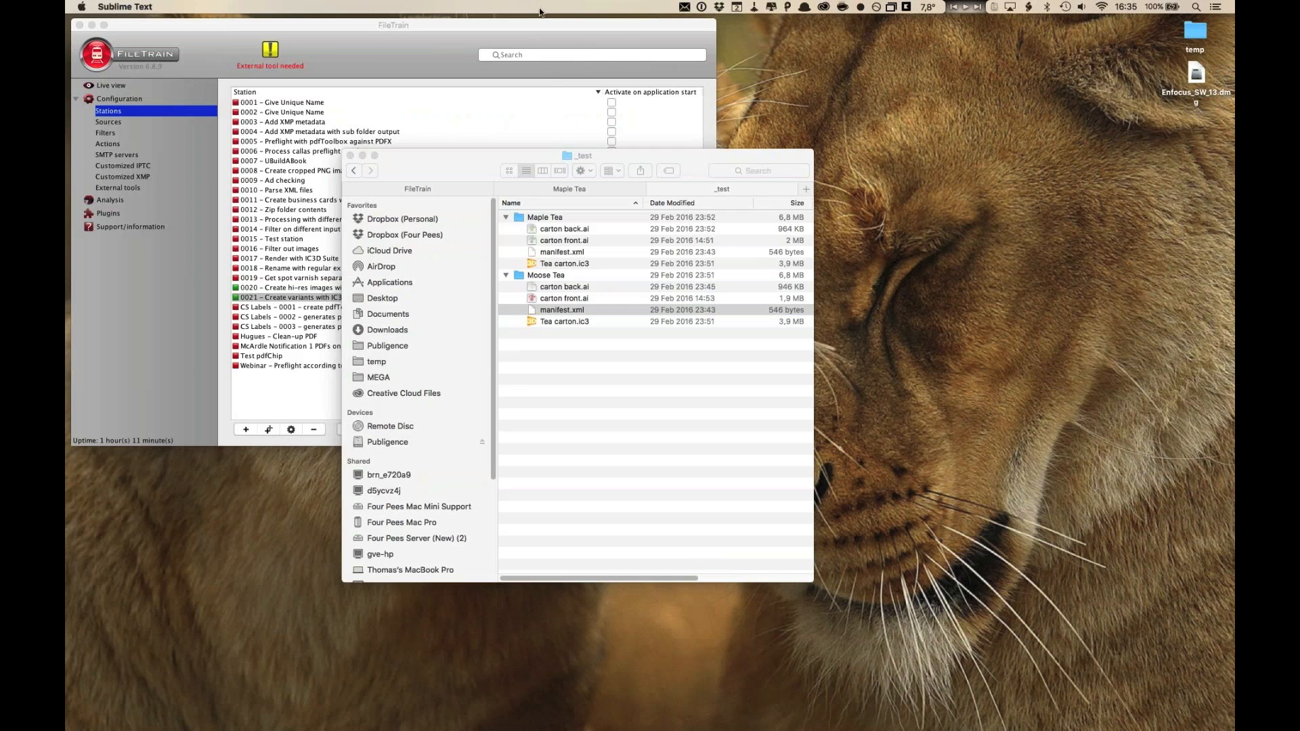
pyautogui.moveTo(682, 169)
pyautogui.mouseDown()
pyautogui.moveTo(687, 121)
pyautogui.moveTo(679, 166)
pyautogui.mouseUp()
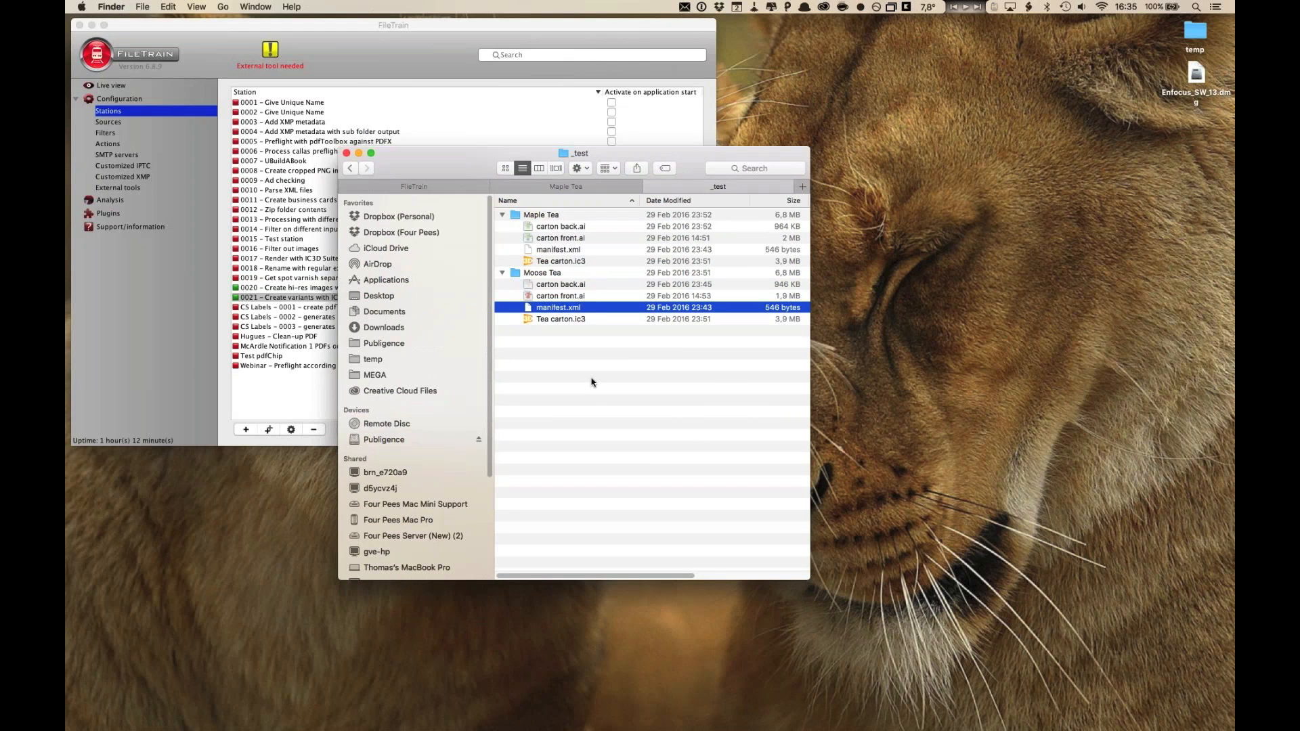
pyautogui.press('super+Tab')
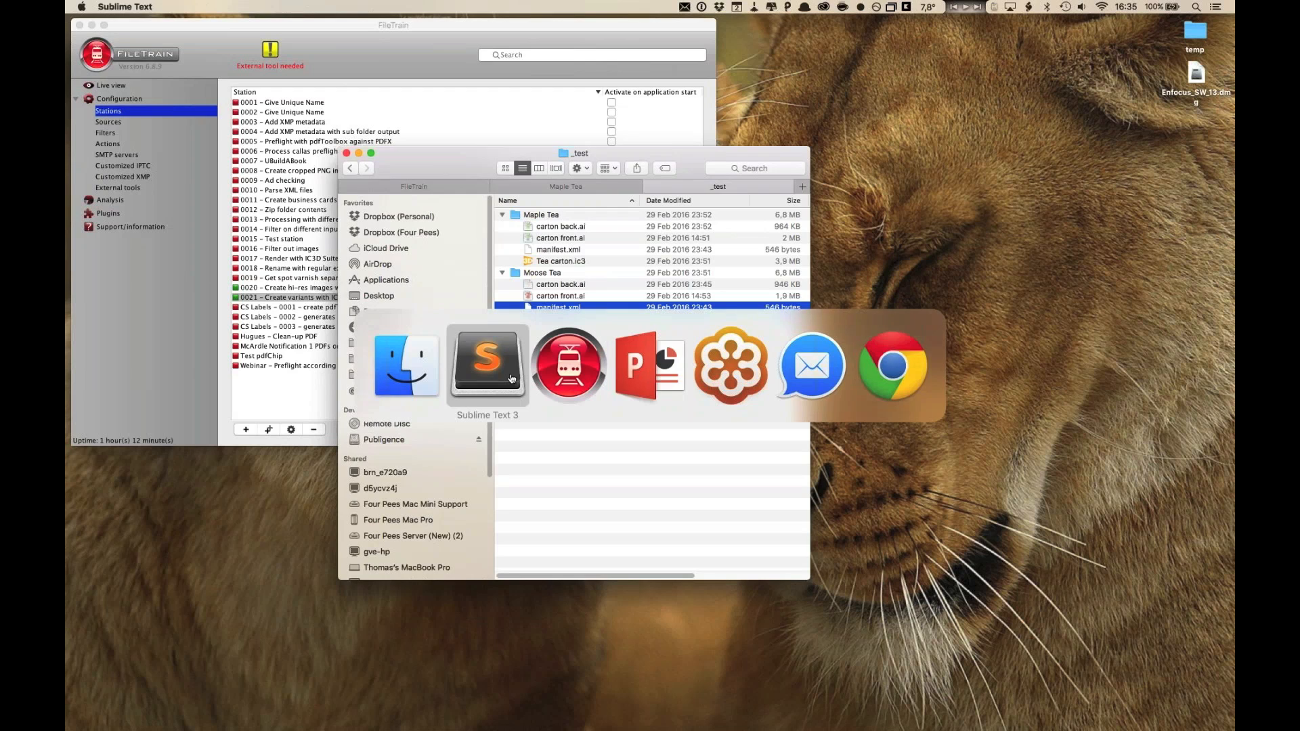
pyautogui.click(125, 7)
pyautogui.click(156, 148)
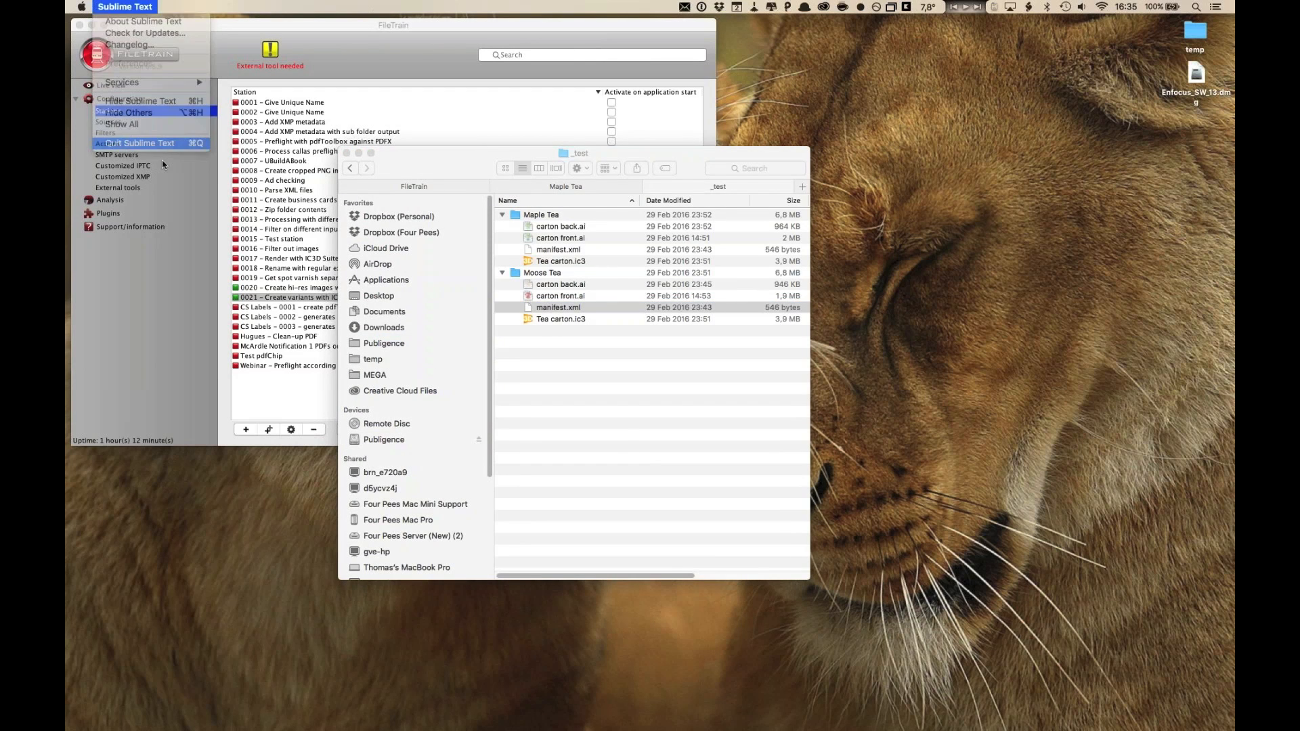
# - Open the Moose Tea folder's manifest.xml in TextMate
pyautogui.click(618, 429)
pyautogui.rightClick(544, 311)
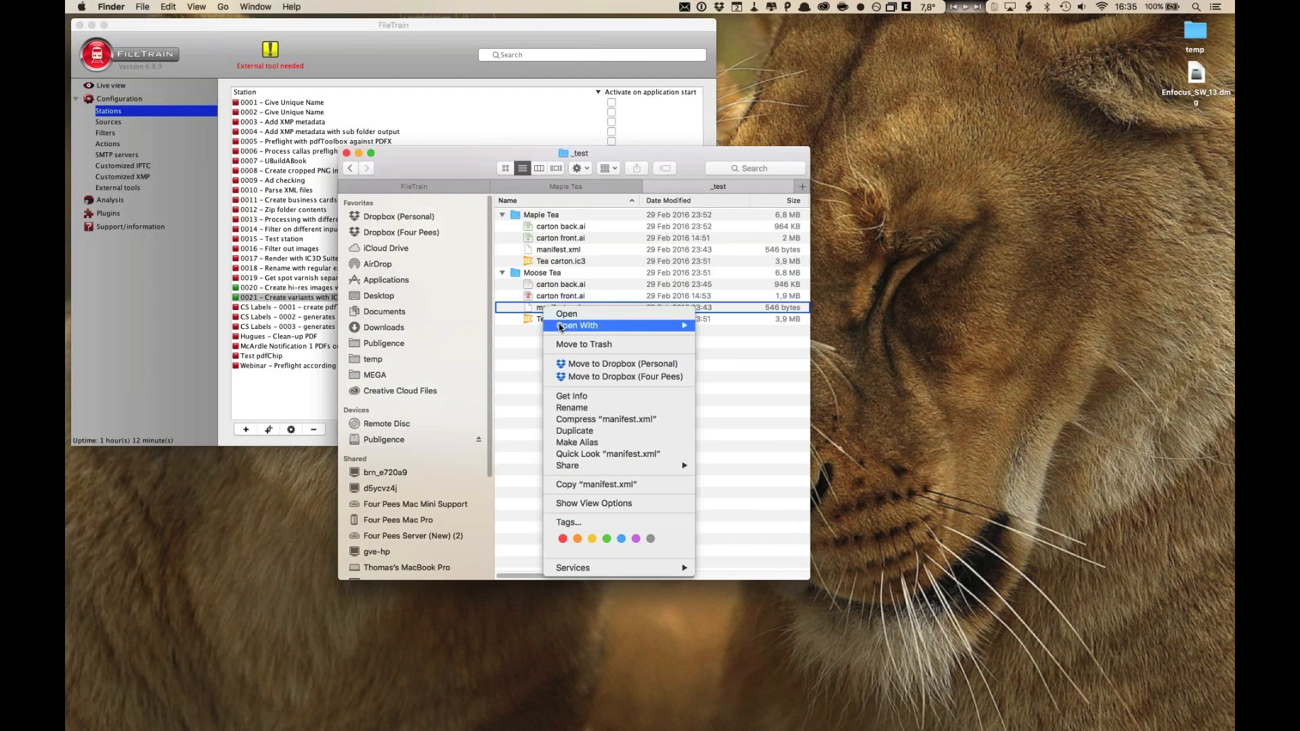
pyautogui.moveTo(561, 327)
pyautogui.click(745, 502)
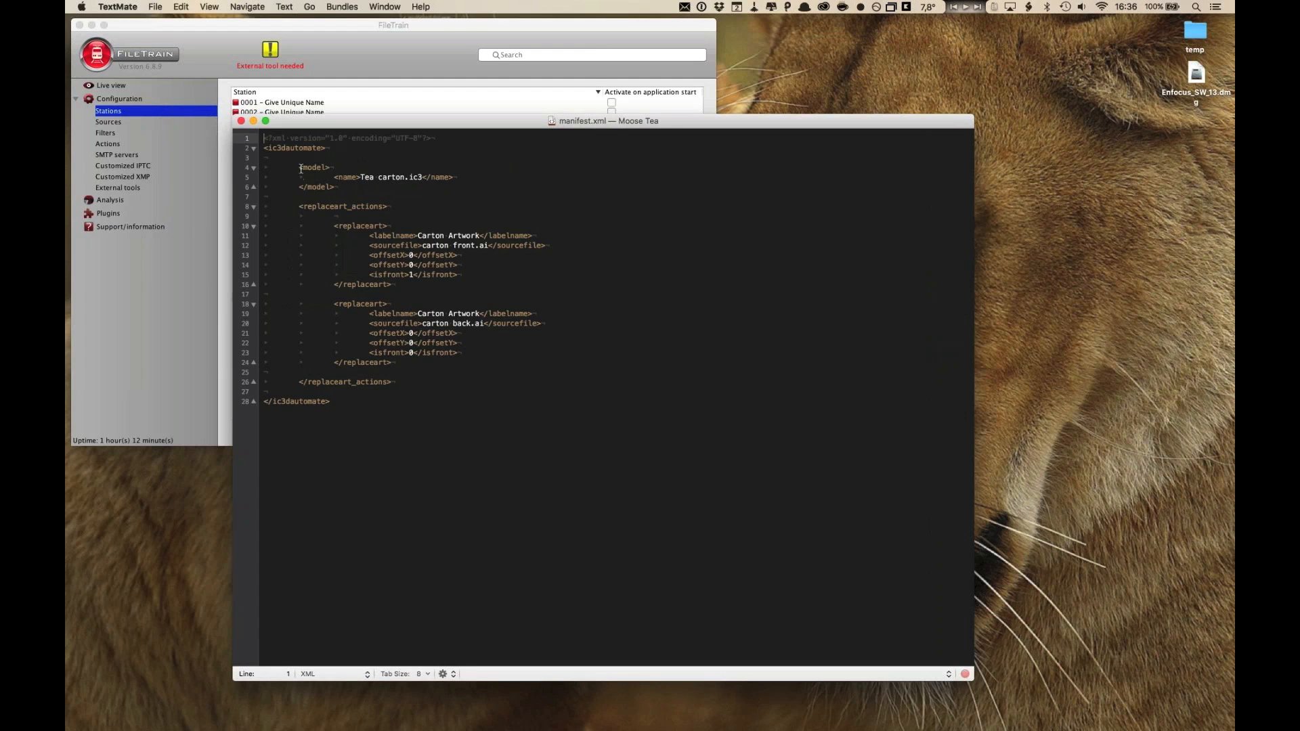
# - Highlight the model name Tea carton.ic3 in the manifest's model section
pyautogui.moveTo(301, 169); pyautogui.dragTo(421, 177)
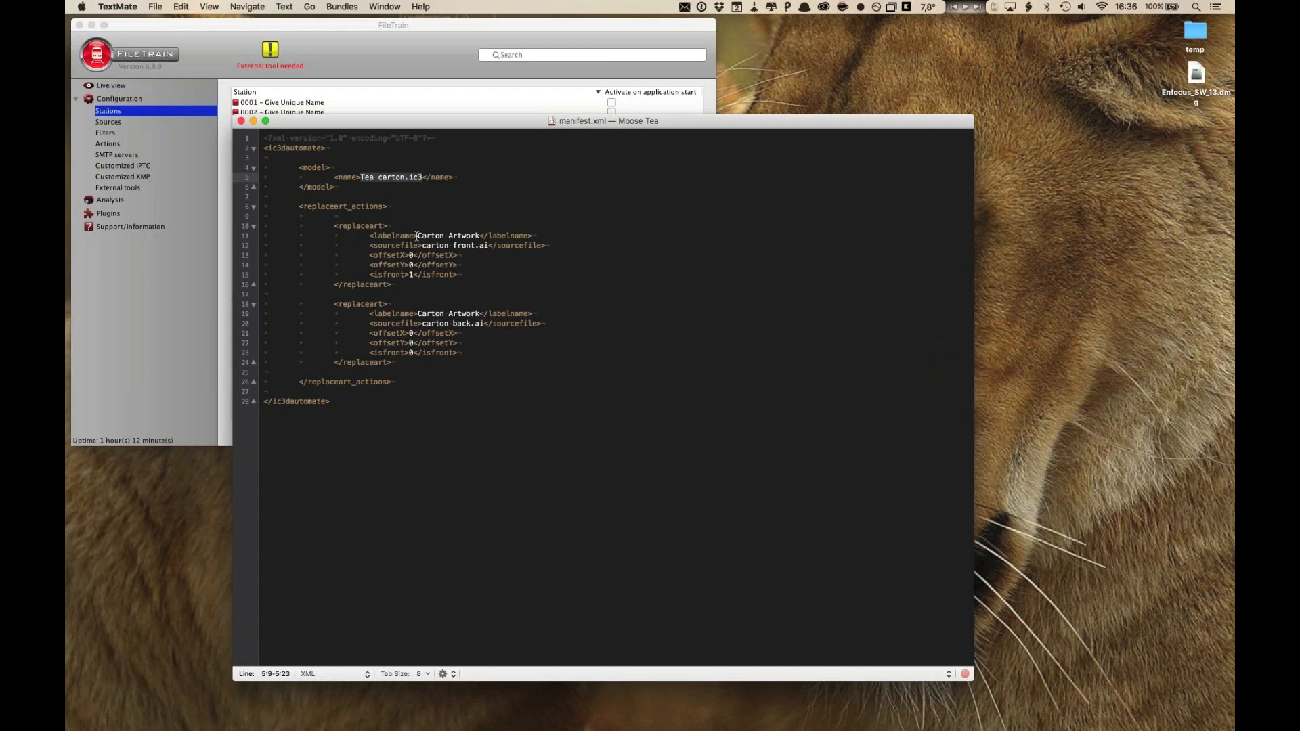
pyautogui.click(422, 204)
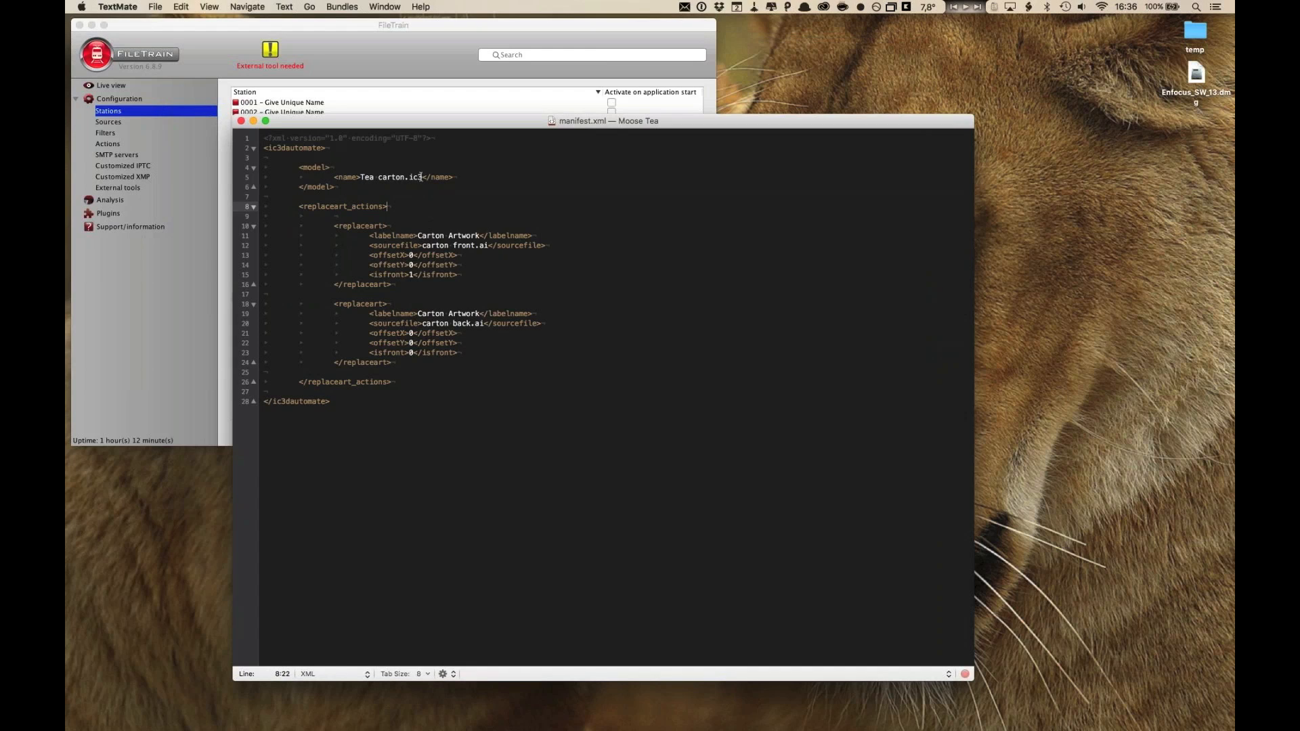
pyautogui.moveTo(422, 177); pyautogui.dragTo(362, 177)
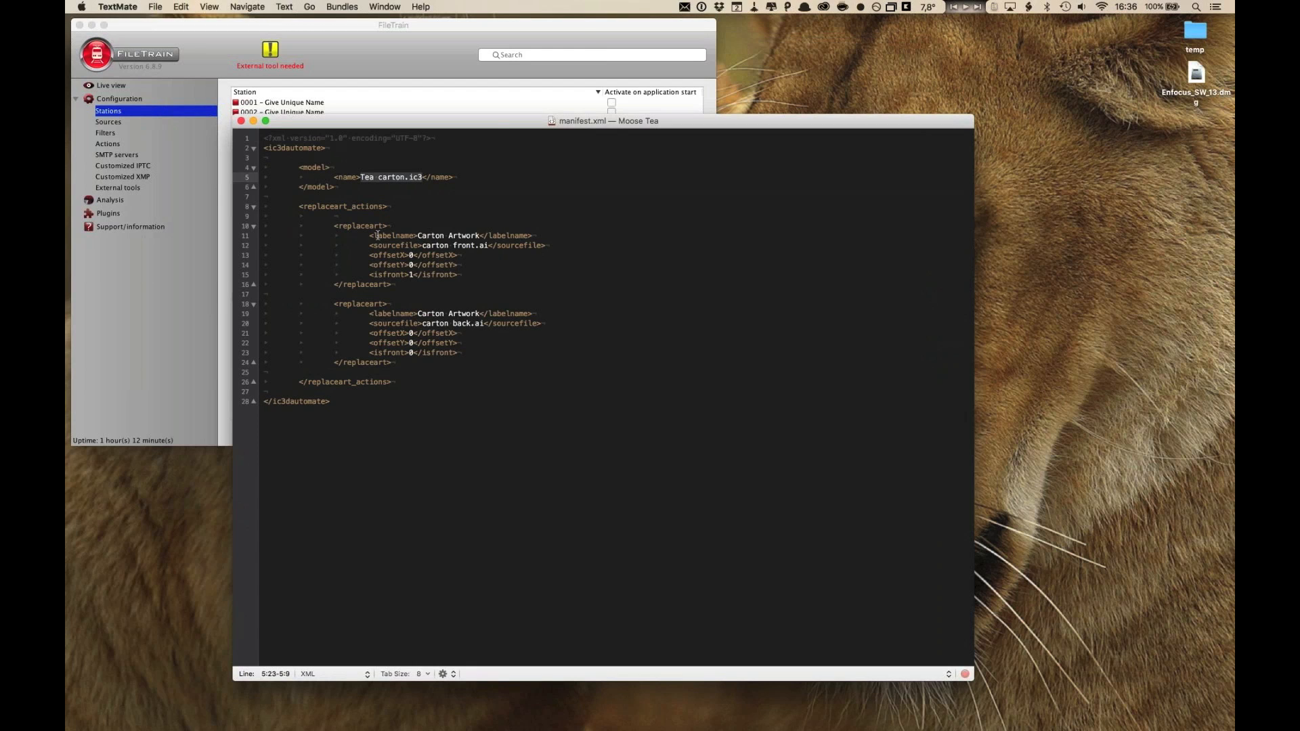
# - Highlight the manifest's first replaceart block and its Carton Artwork label name
pyautogui.moveTo(343, 228); pyautogui.dragTo(447, 306)
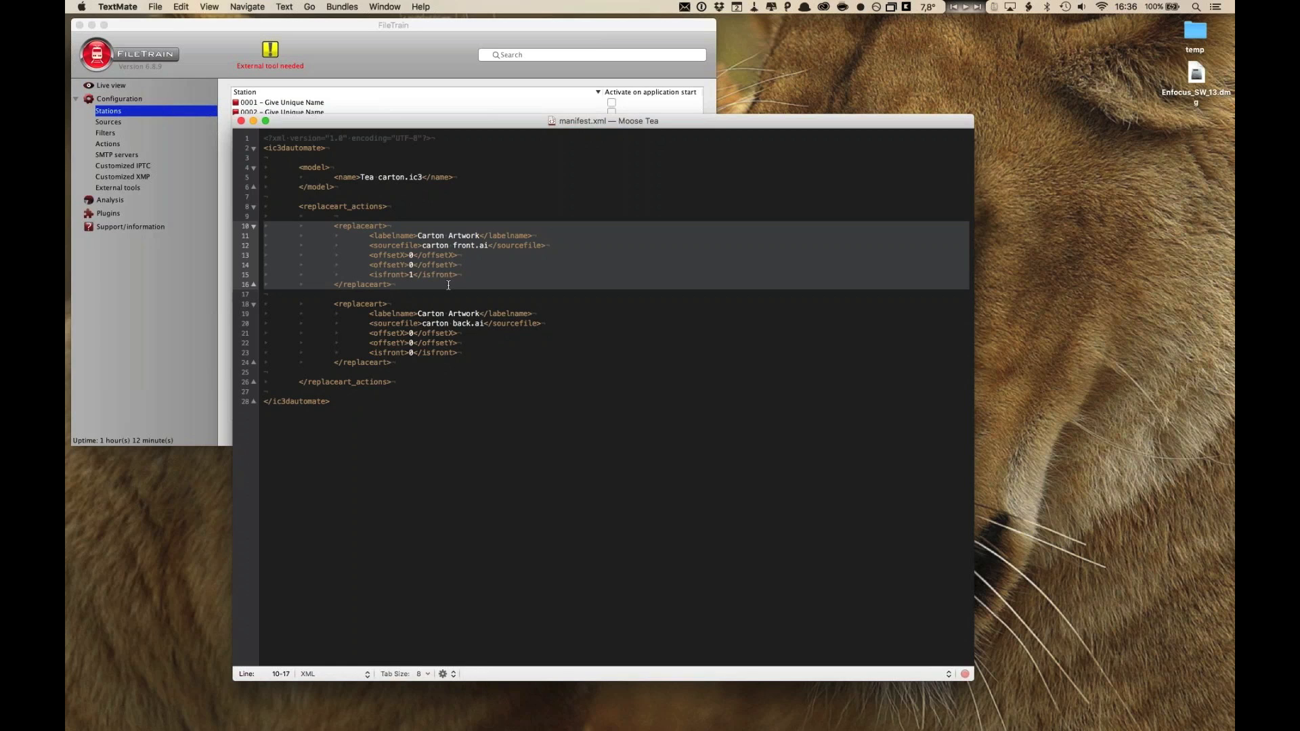
pyautogui.doubleClick(433, 235)
pyautogui.moveTo(433, 235); pyautogui.dragTo(462, 235)
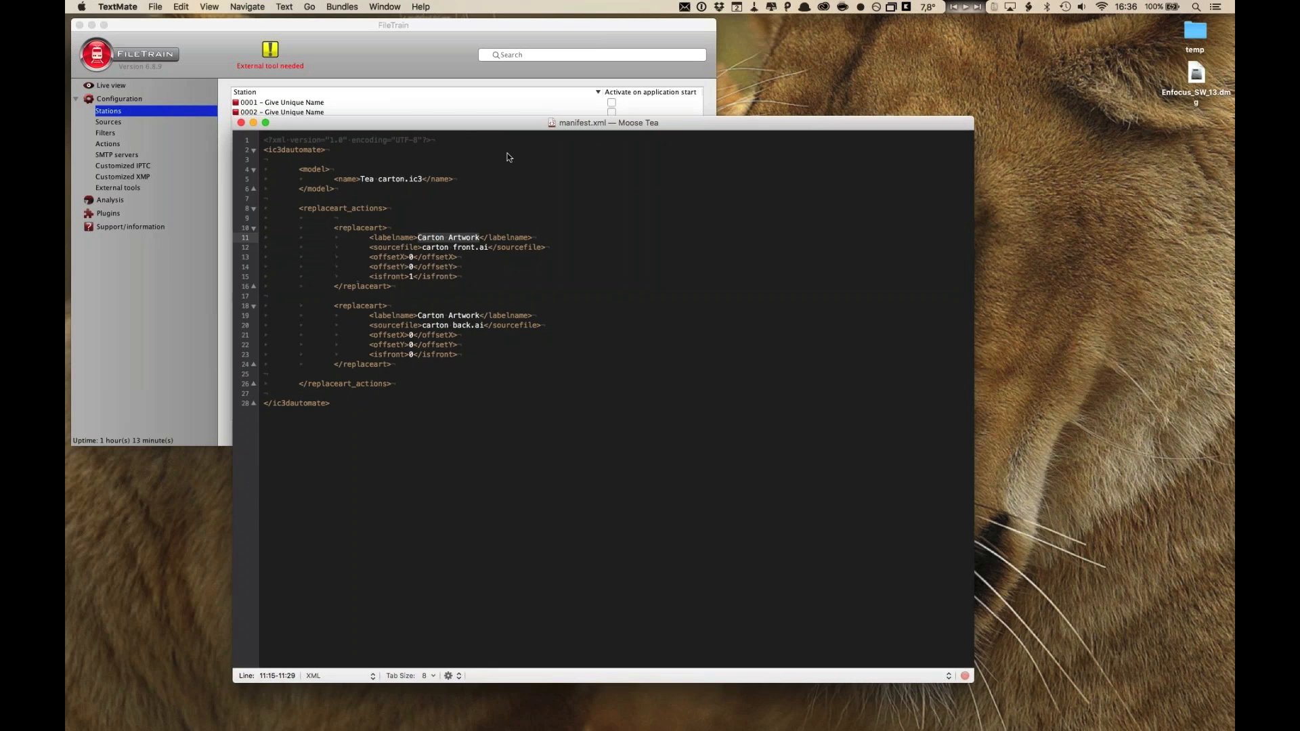
# - Open Maple Tea's Tea carton.ic3 in IC3D and find the manifest's Carton Artwork label among the Tea box model's parts
pyautogui.moveTo(513, 130); pyautogui.dragTo(516, 300)
pyautogui.doubleClick(542, 261)
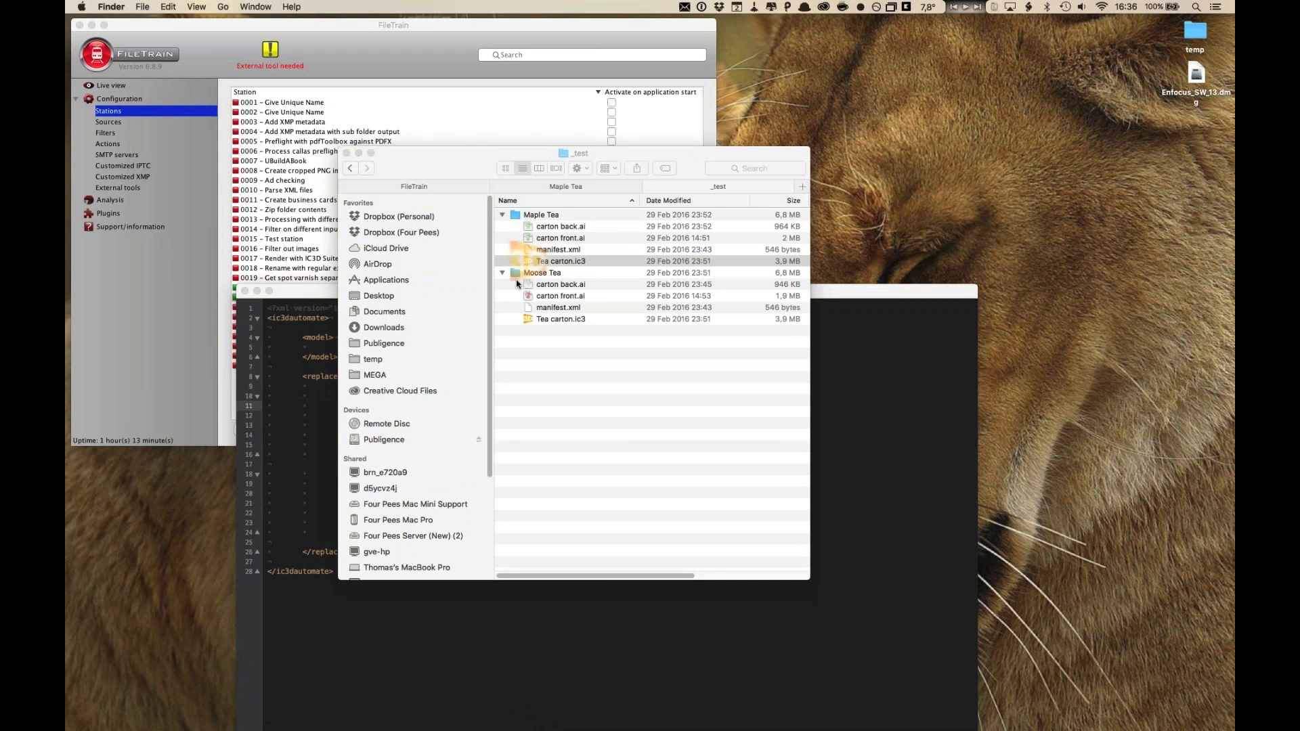
pyautogui.press('Return')
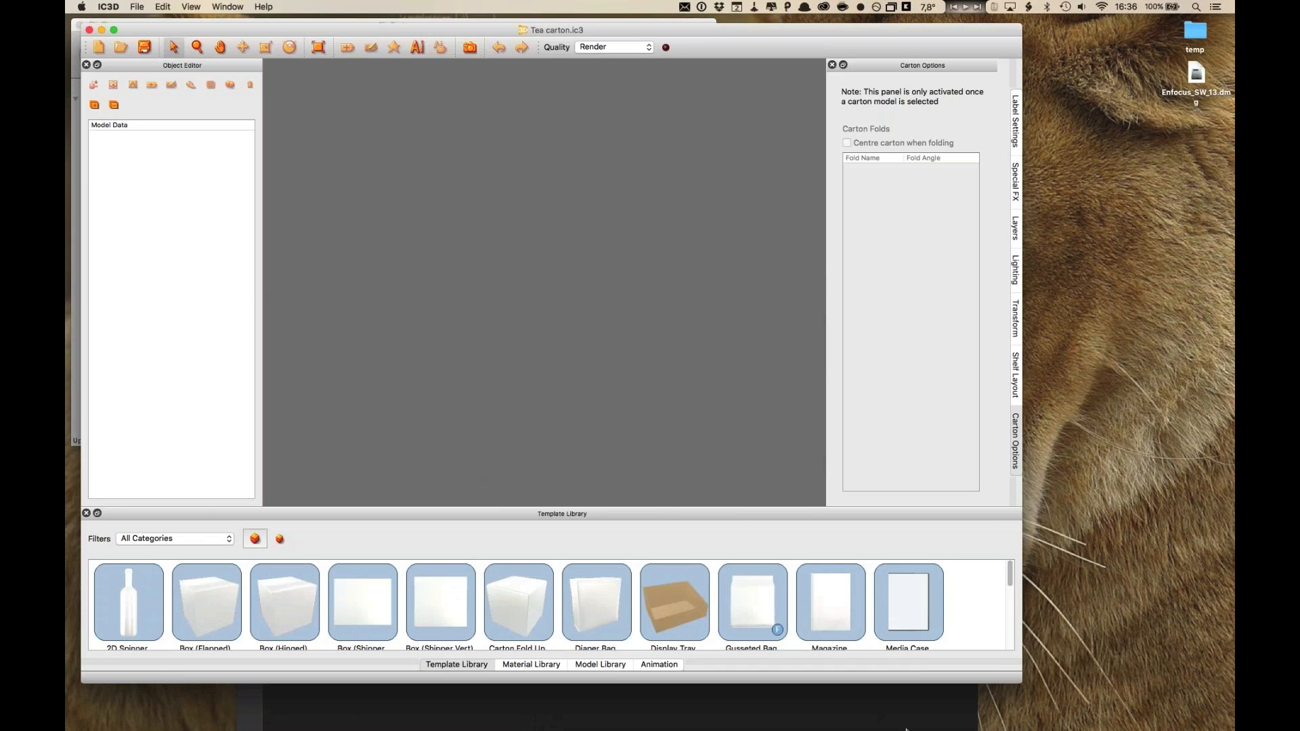
pyautogui.click(906, 724)
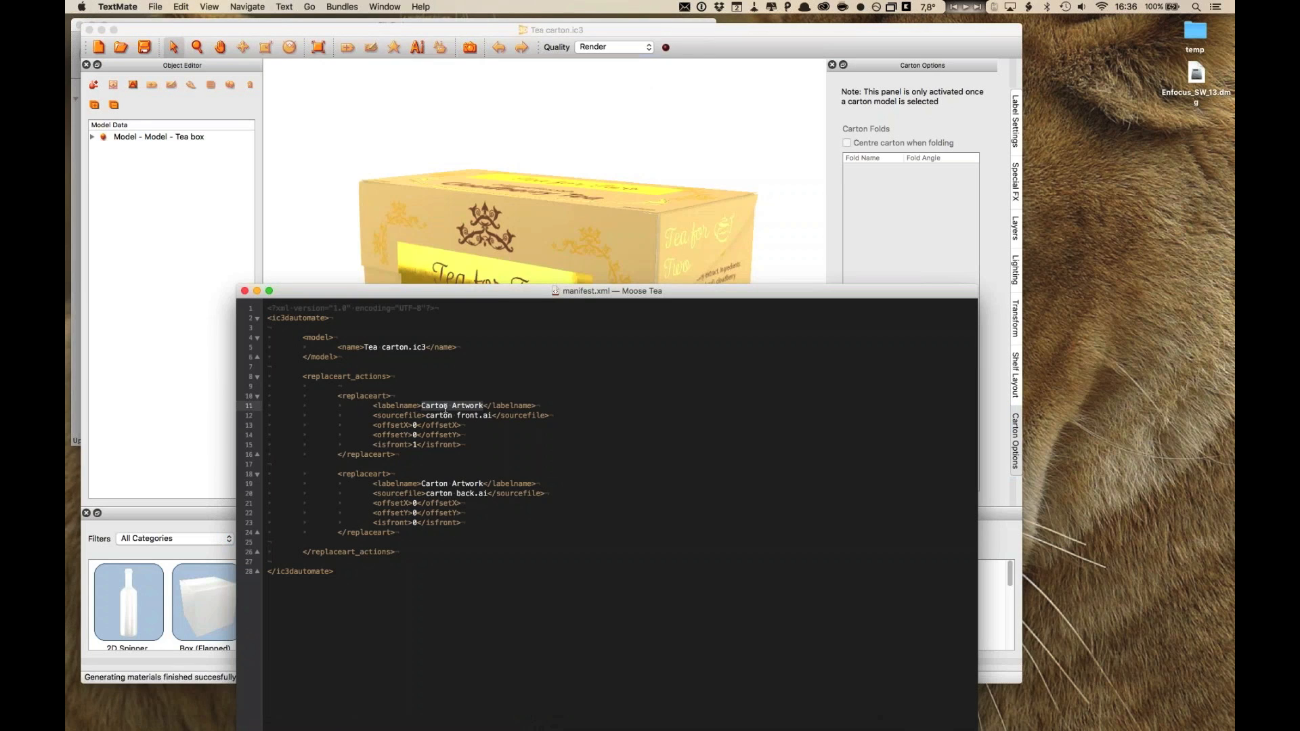
pyautogui.click(417, 145)
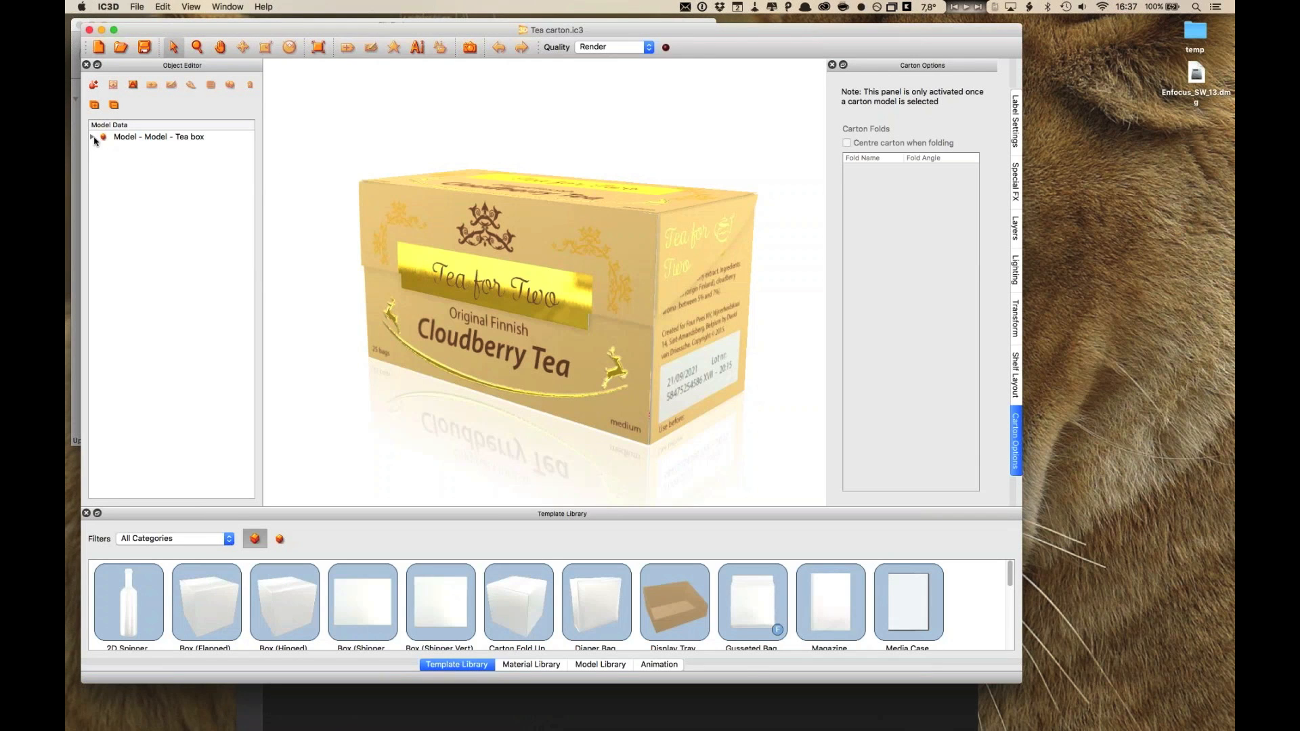
pyautogui.click(92, 137)
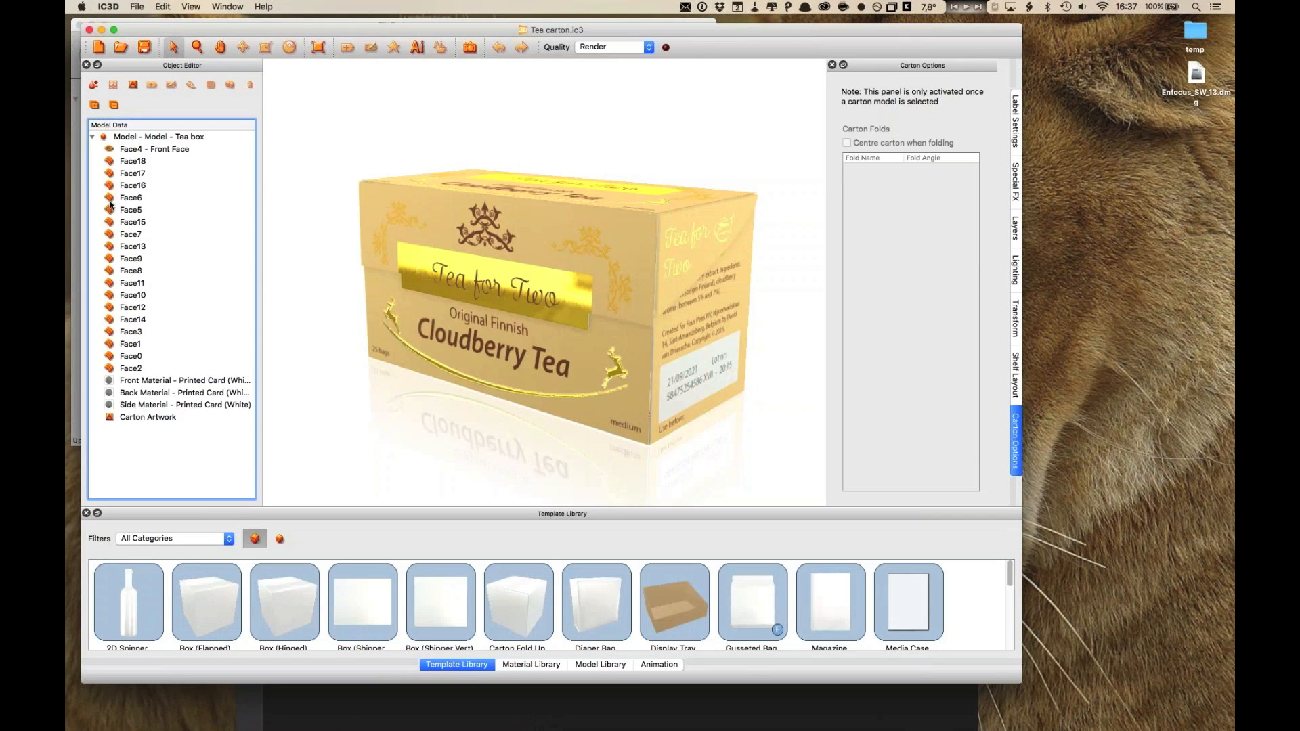
pyautogui.click(164, 418)
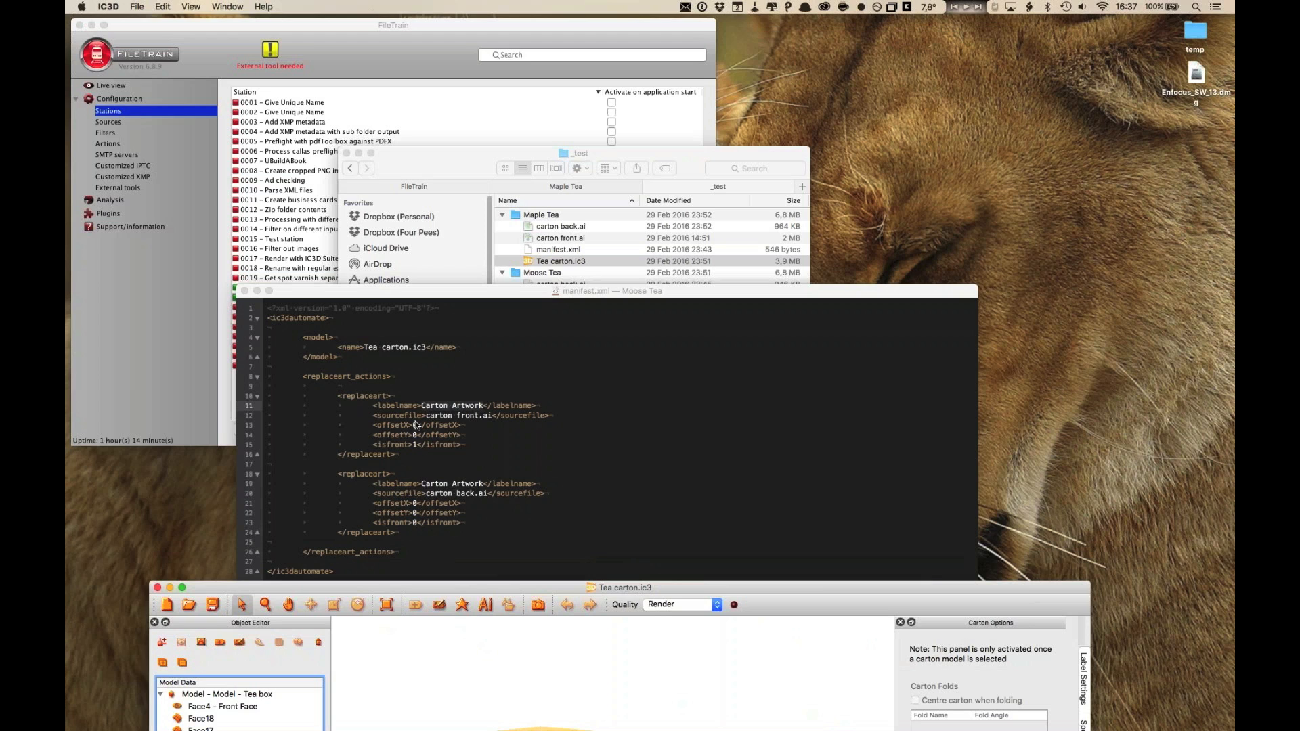
# - Replace the open tea carton with a new empty IC3D project, and return to manifest.xml in TextMate
pyautogui.moveTo(535, 592); pyautogui.dragTo(514, 23)
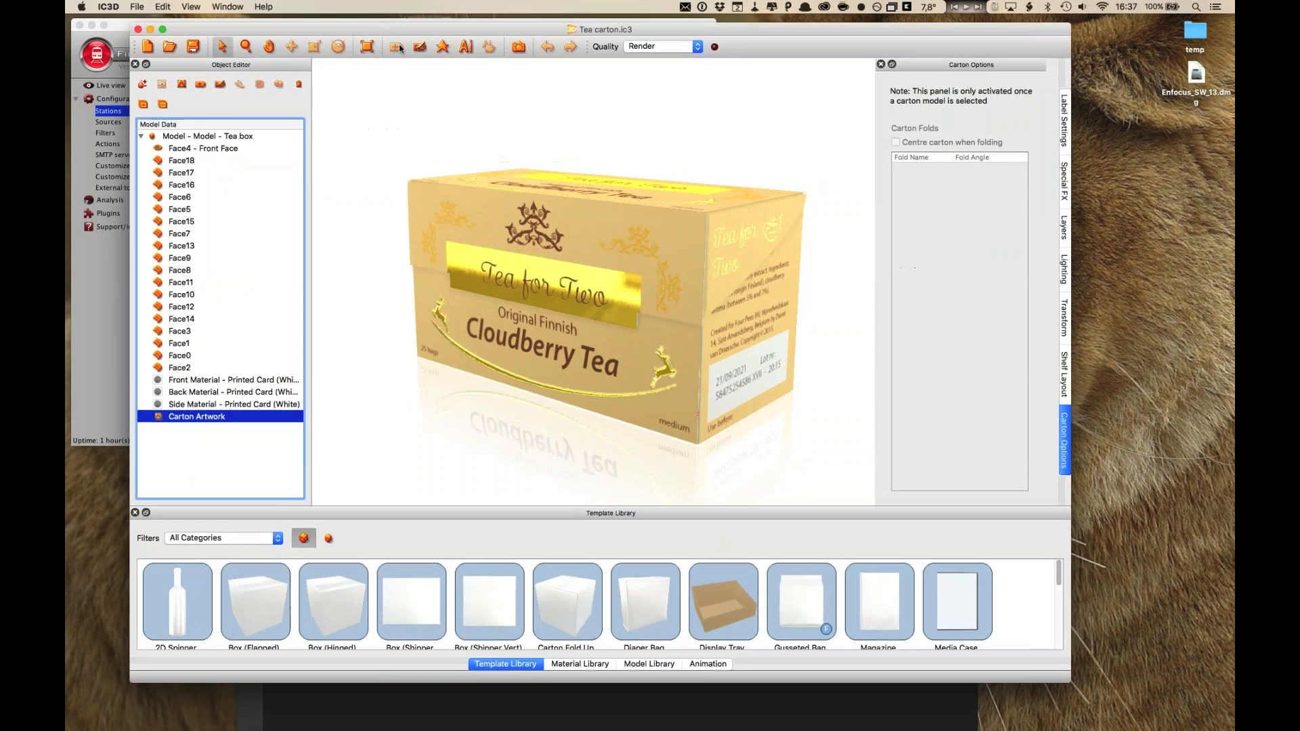
pyautogui.click(148, 46)
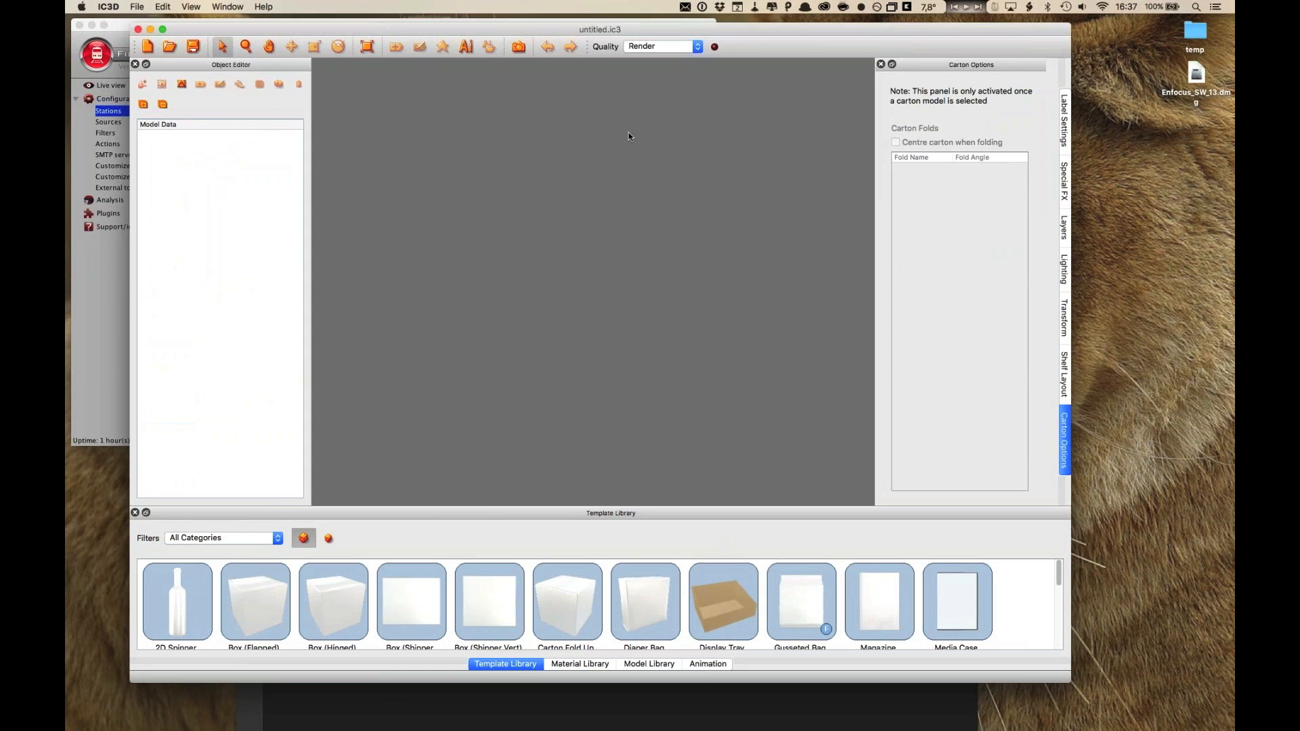
pyautogui.press('super+q')
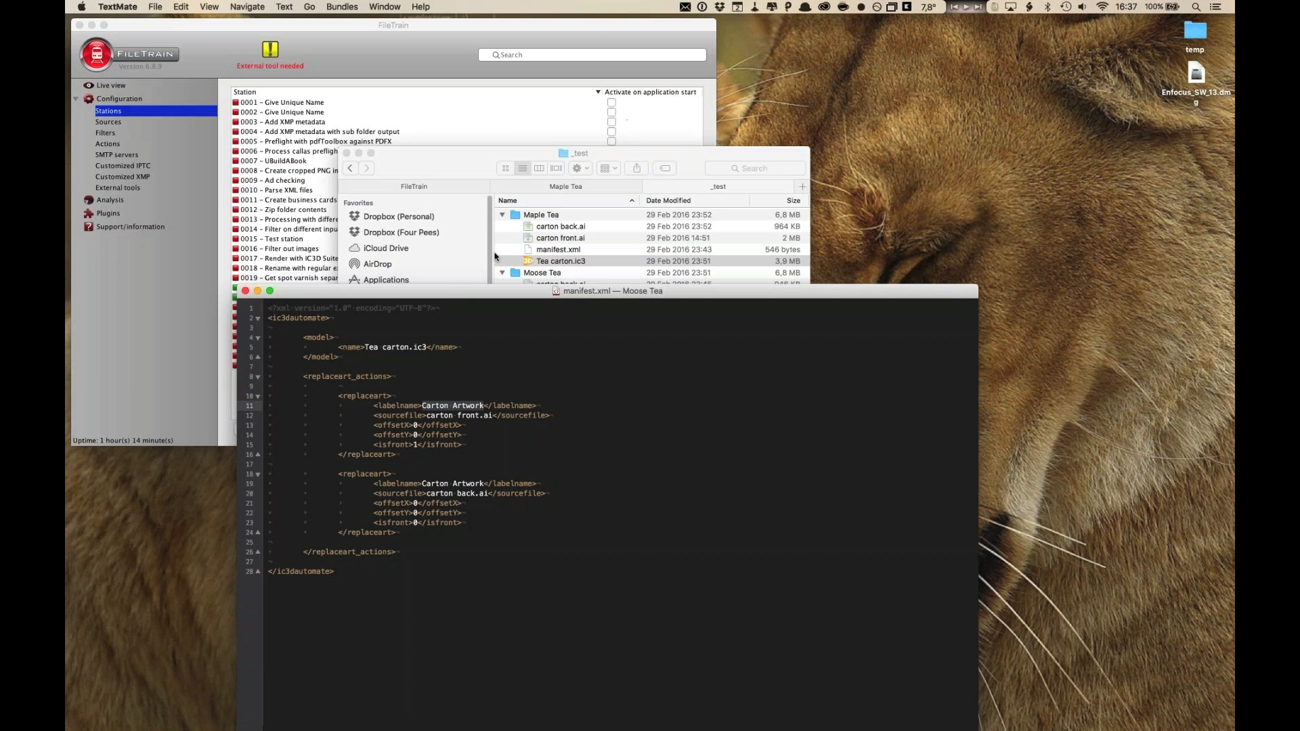
# - Quit TextMate and select Maple Tea's manifest.xml in the Finder's _test folder
pyautogui.moveTo(449, 291); pyautogui.dragTo(535, 74)
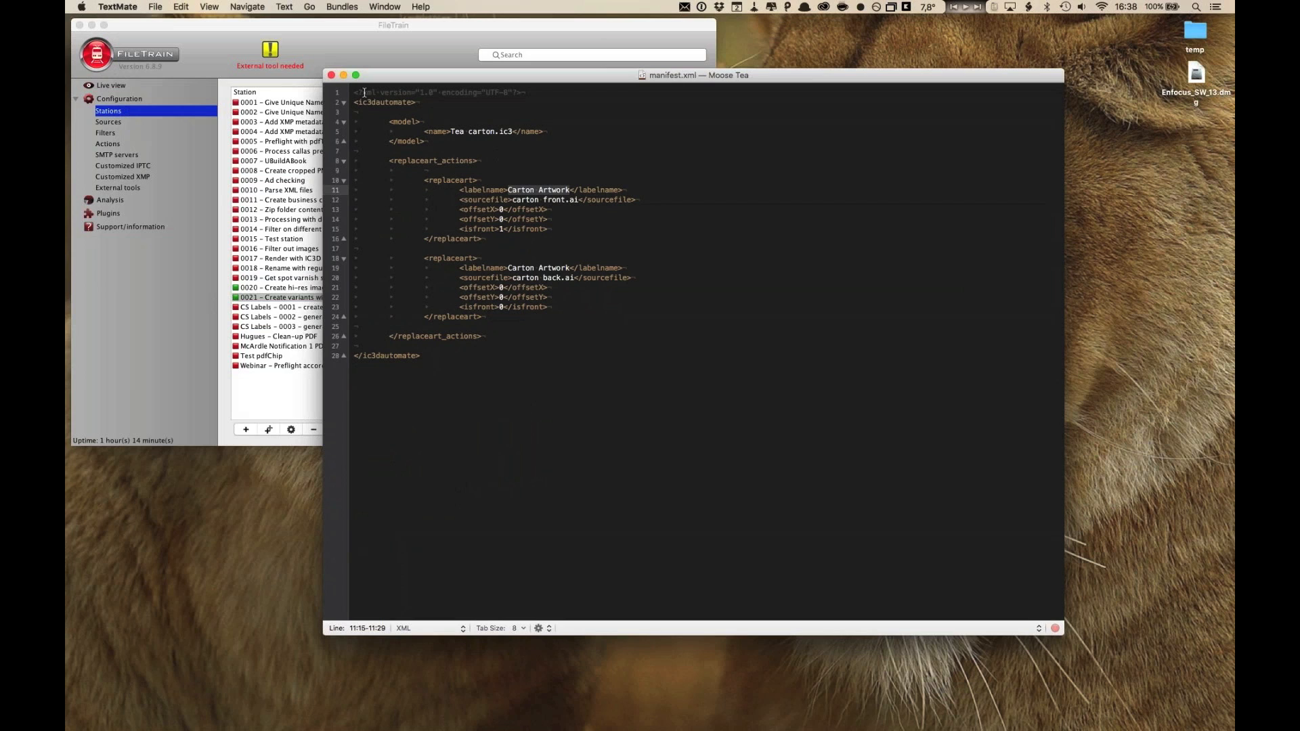
pyautogui.click(108, 6)
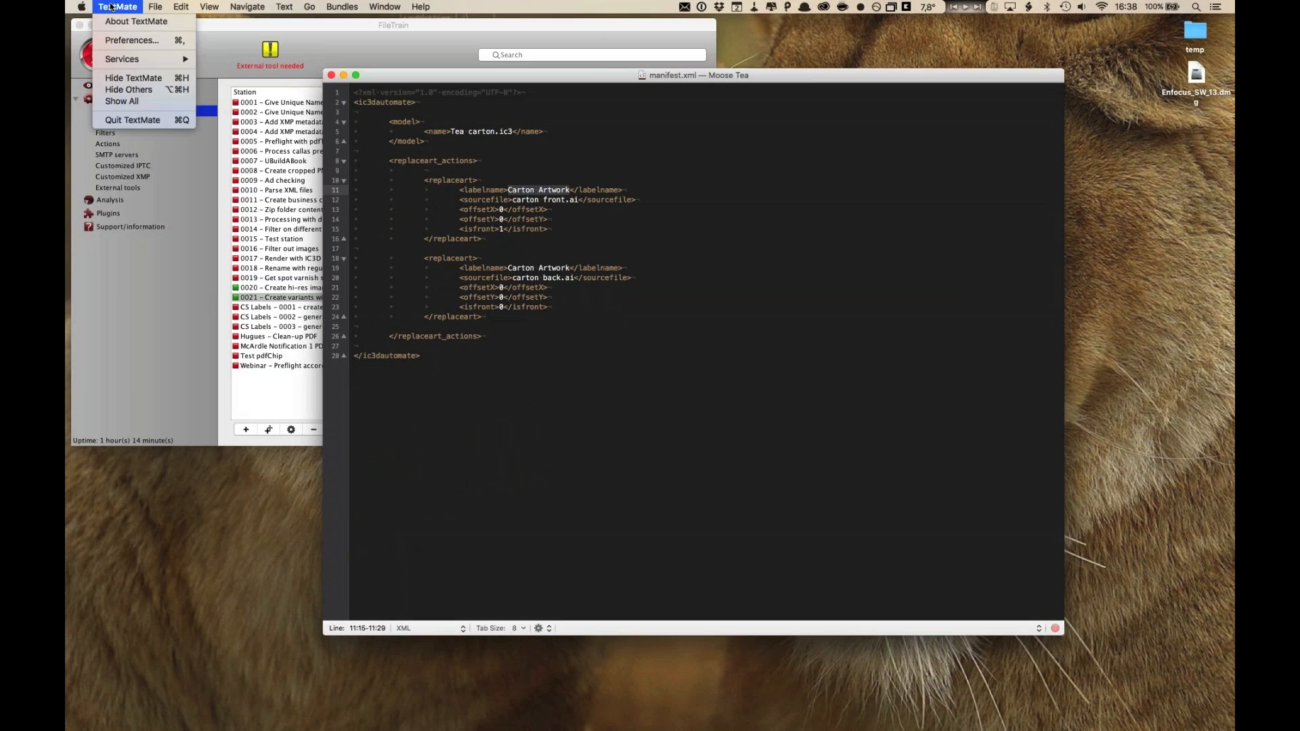
pyautogui.click(133, 120)
pyautogui.click(586, 259)
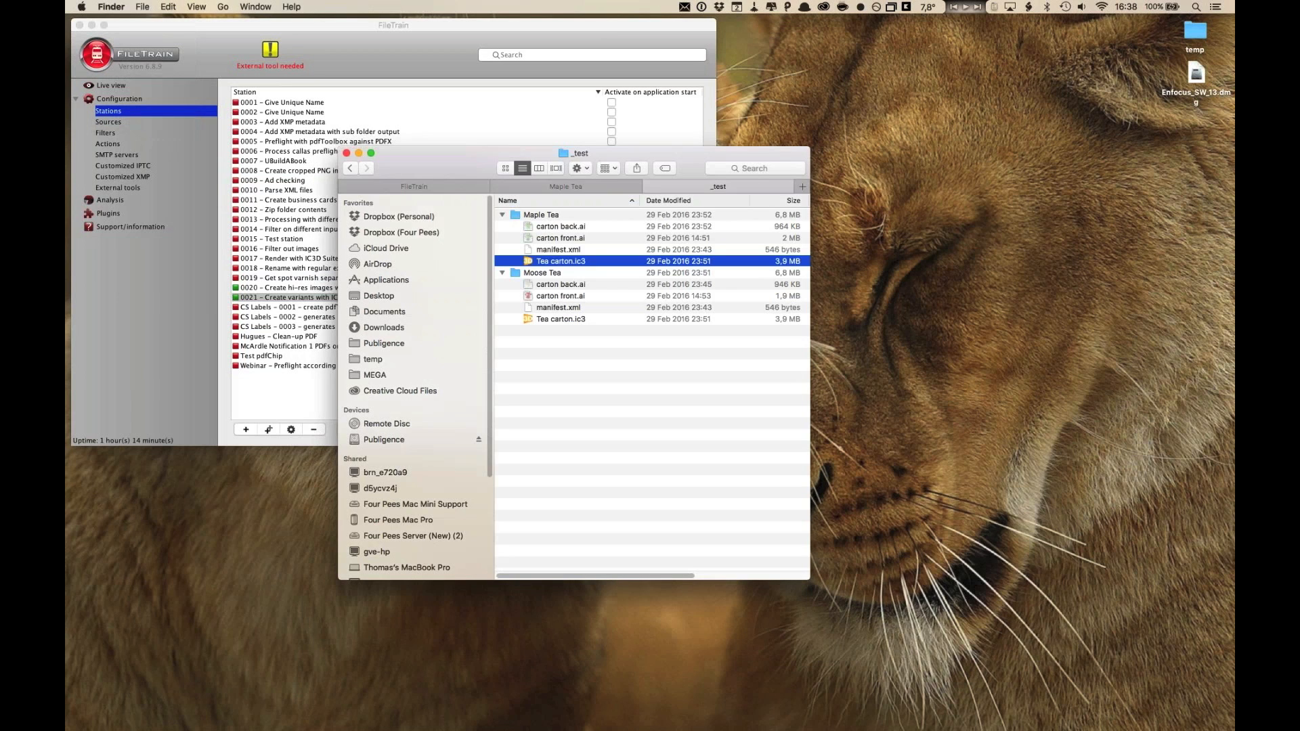
pyautogui.click(578, 250)
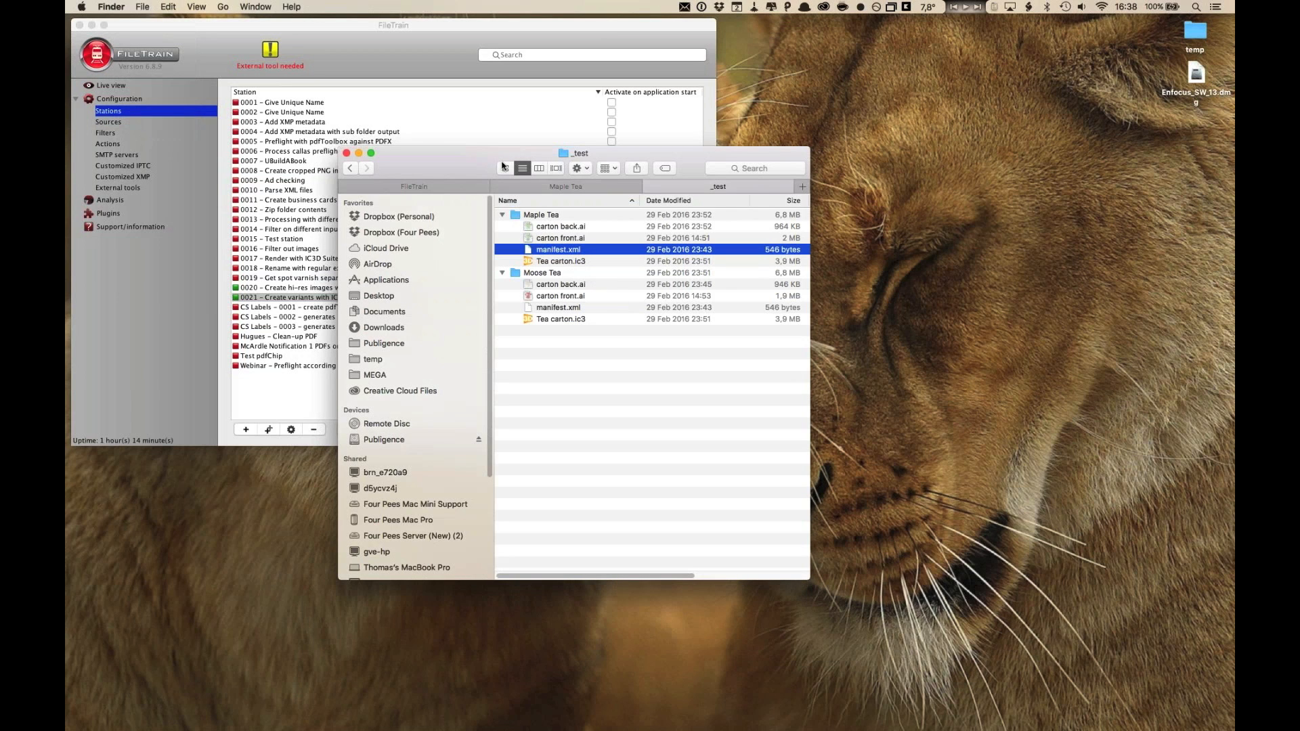
# - Show the contents of the 0021 - Create variants with IC3D Automate folder within the FileTrain folder, with Maple Tea collapsed
pyautogui.moveTo(503, 166); pyautogui.dragTo(576, 182)
pyautogui.click(626, 198)
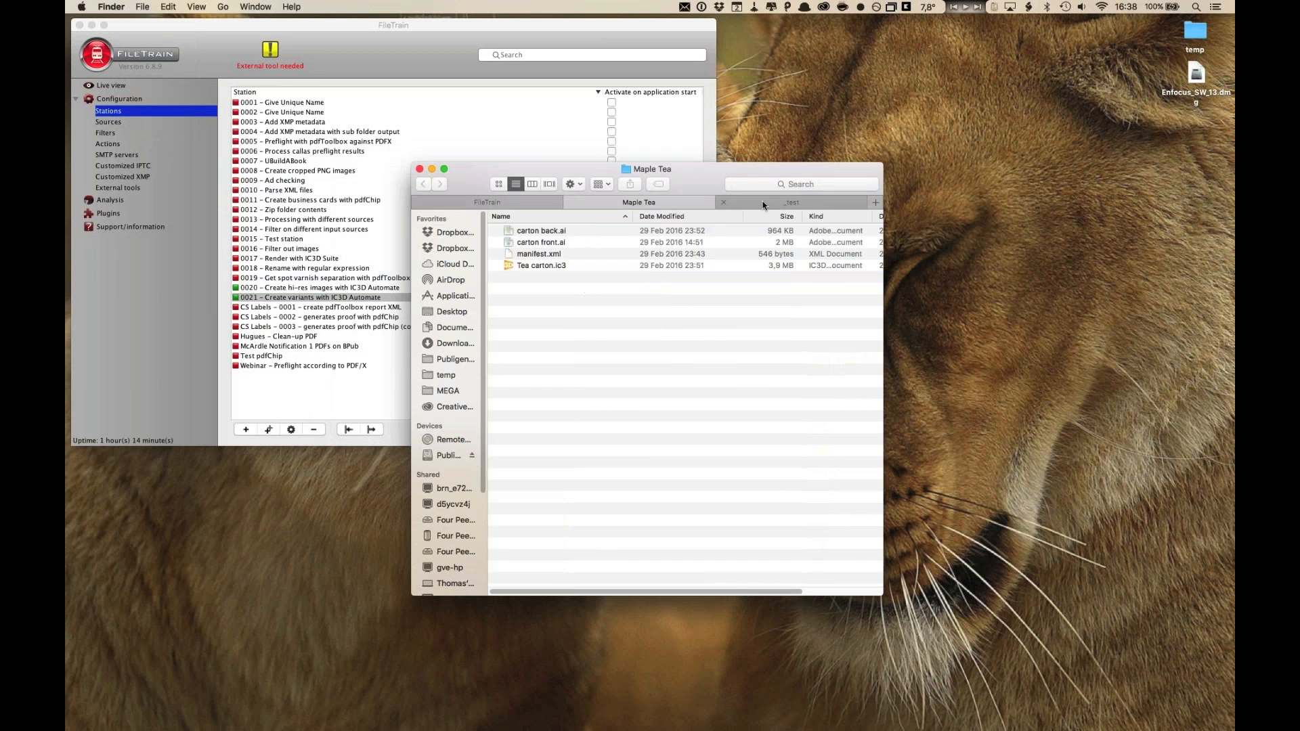
pyautogui.click(499, 198)
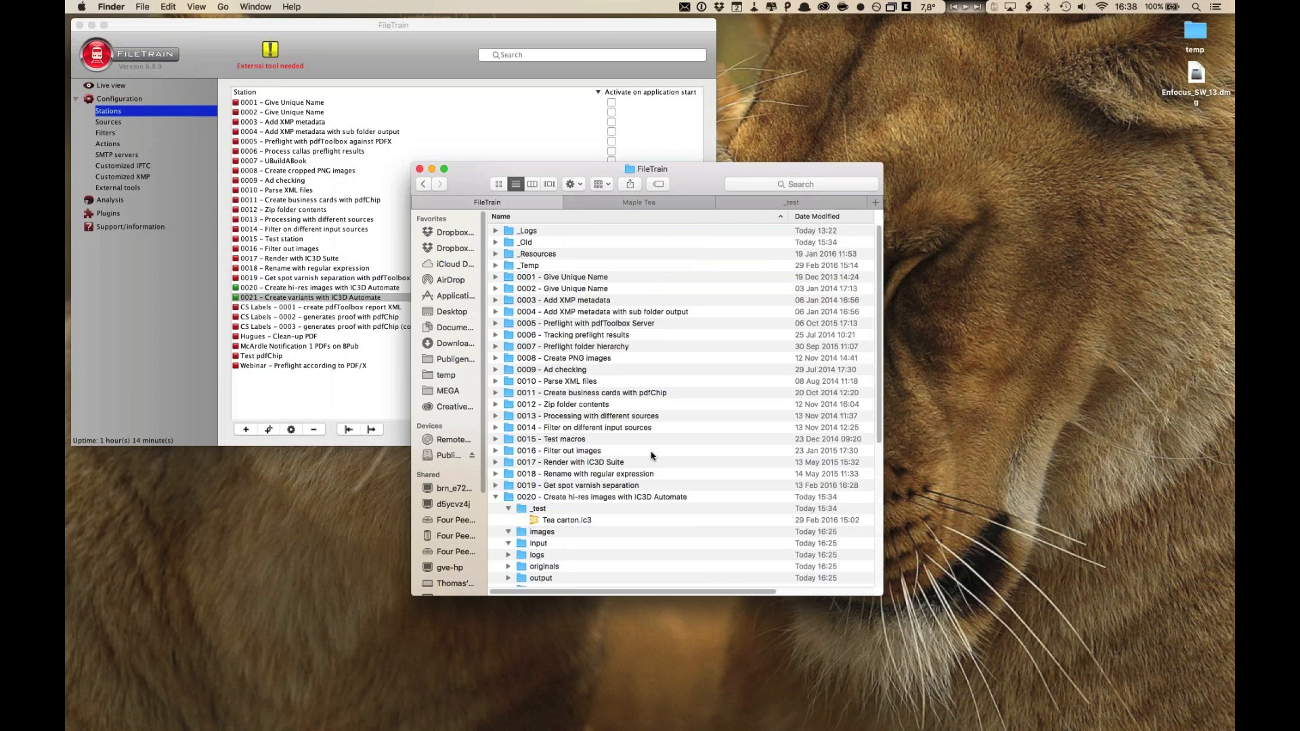
pyautogui.scroll(-5, 652, 456)
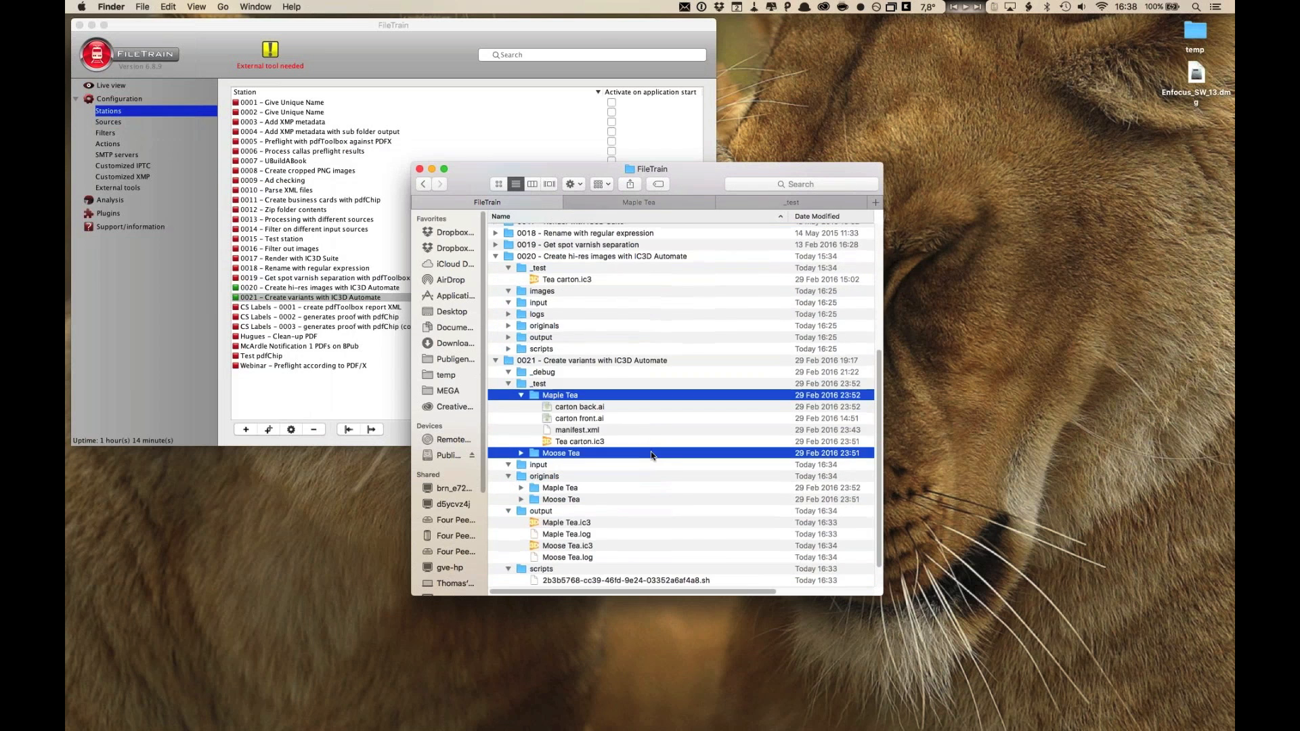
pyautogui.click(522, 361)
pyautogui.click(522, 361)
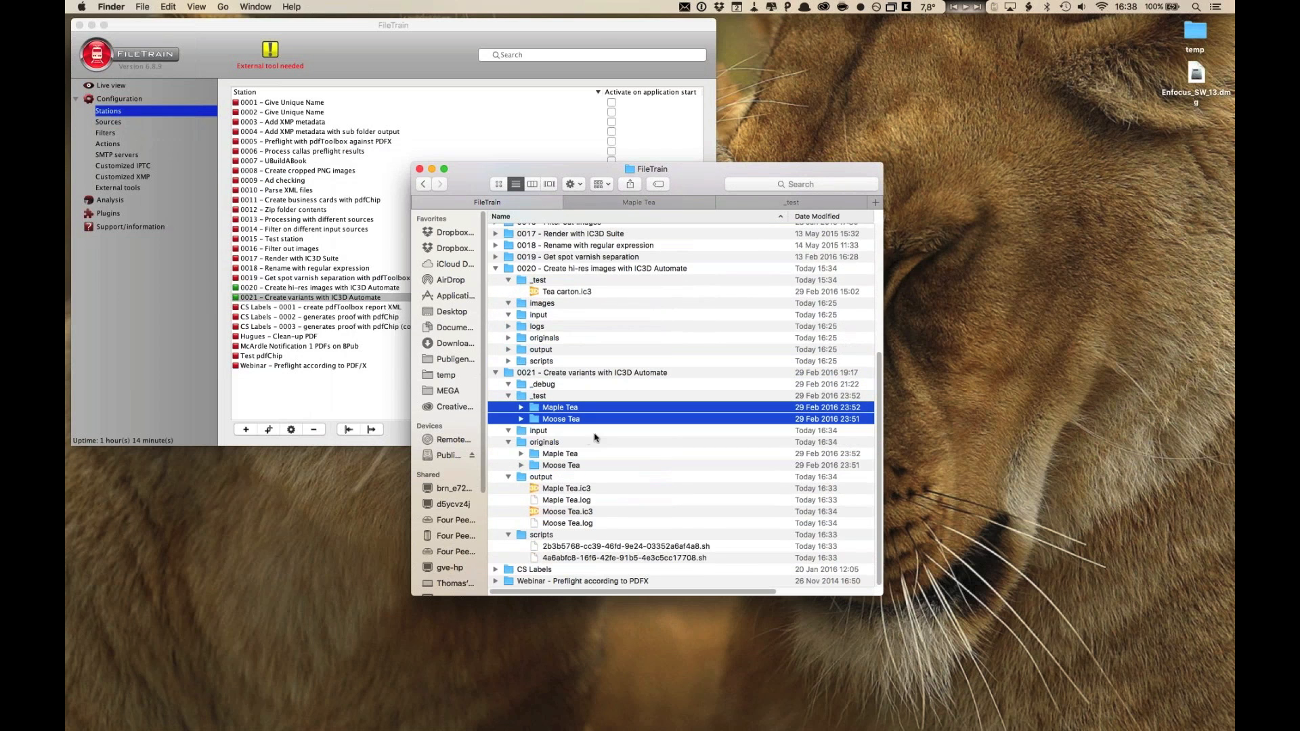
# - Point out Maple Tea.ic3 in station 0021's output folder and preview Maple Tea.log
pyautogui.click(580, 490)
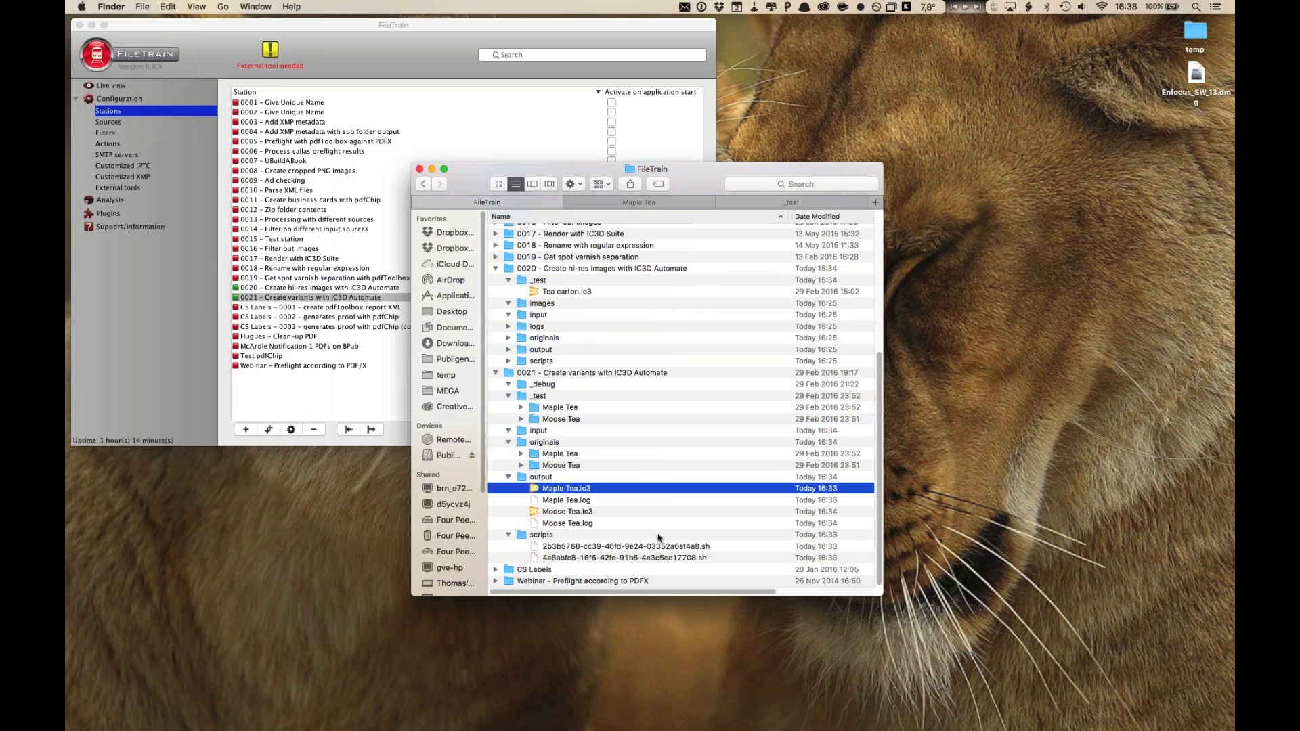
pyautogui.click(585, 502)
pyautogui.press('space')
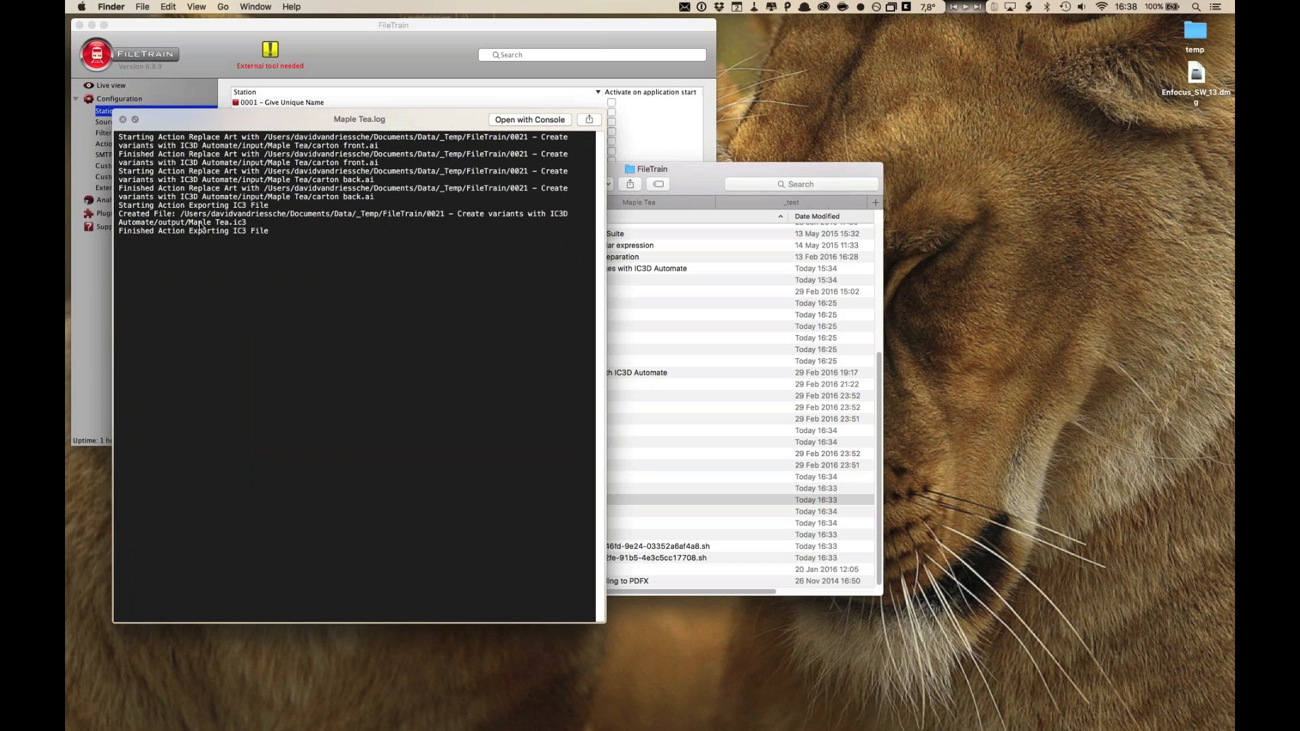
pyautogui.click(123, 121)
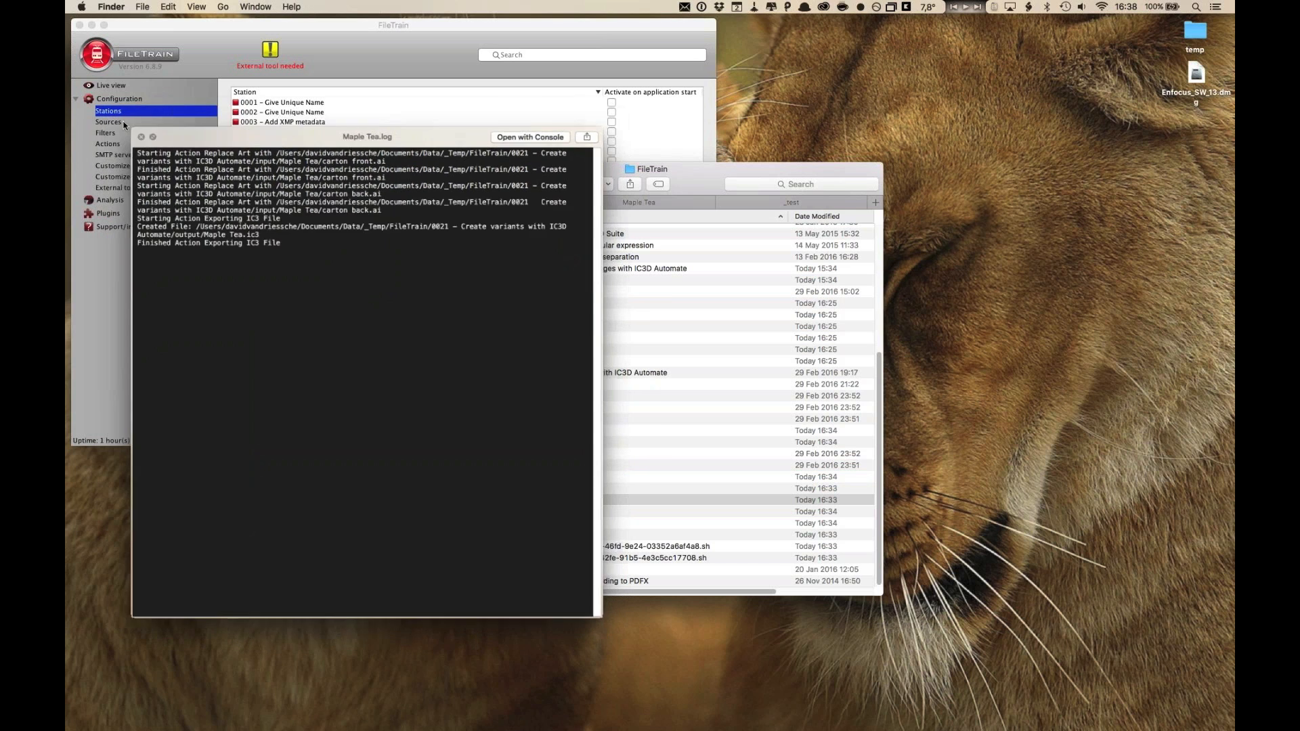
# - Open the generated Maple Tea.ic3 from the output folder in IC3D and inspect the carton
pyautogui.click(685, 478)
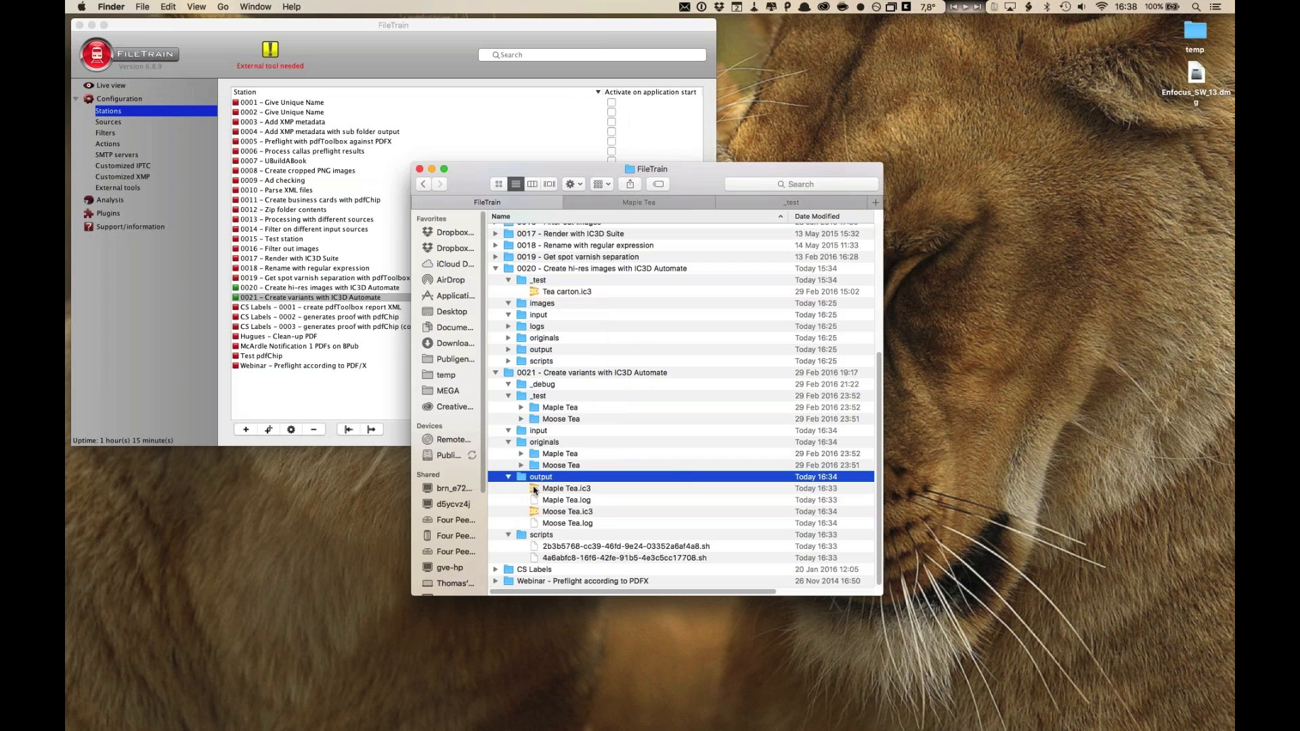
pyautogui.click(535, 489)
pyautogui.doubleClick(534, 489)
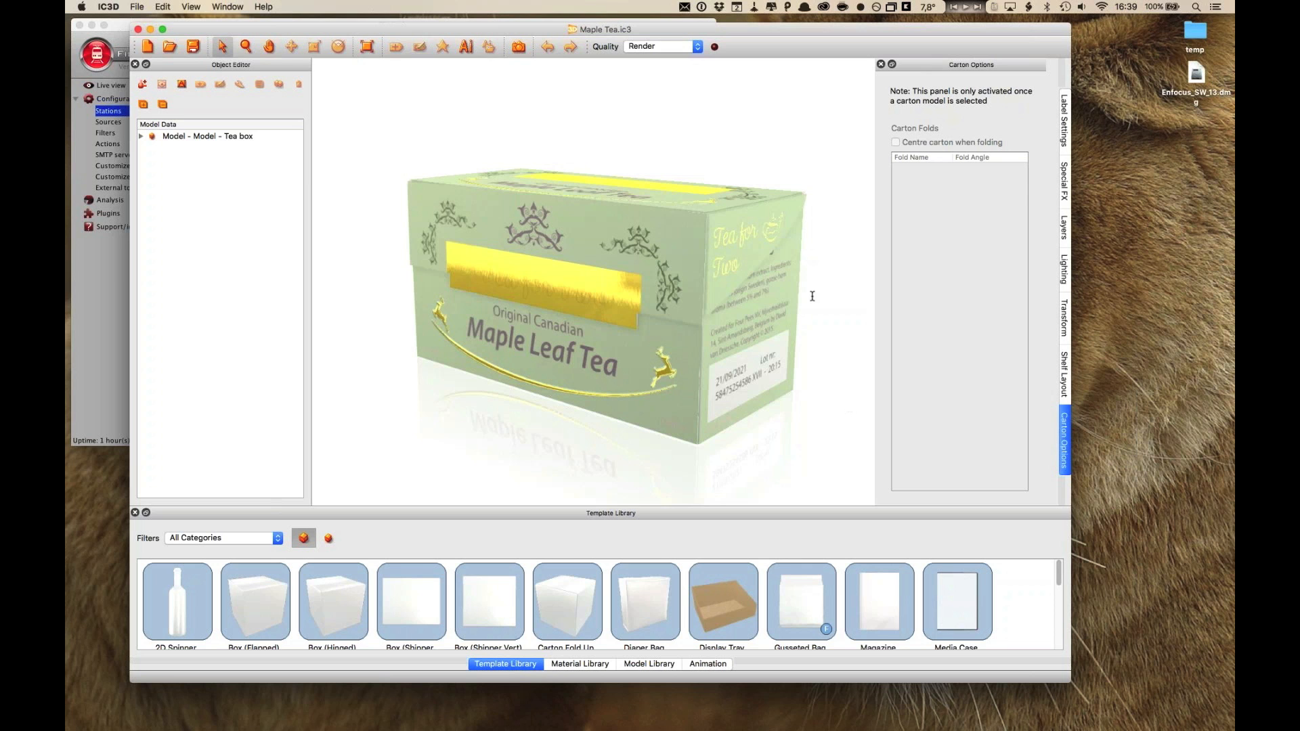
pyautogui.moveTo(818, 307); pyautogui.dragTo(693, 316)
# - Clear the Maple Tea carton with a new empty project, hide IC3D, and point out Moose Tea.ic3 in the output folder
pyautogui.click(149, 49)
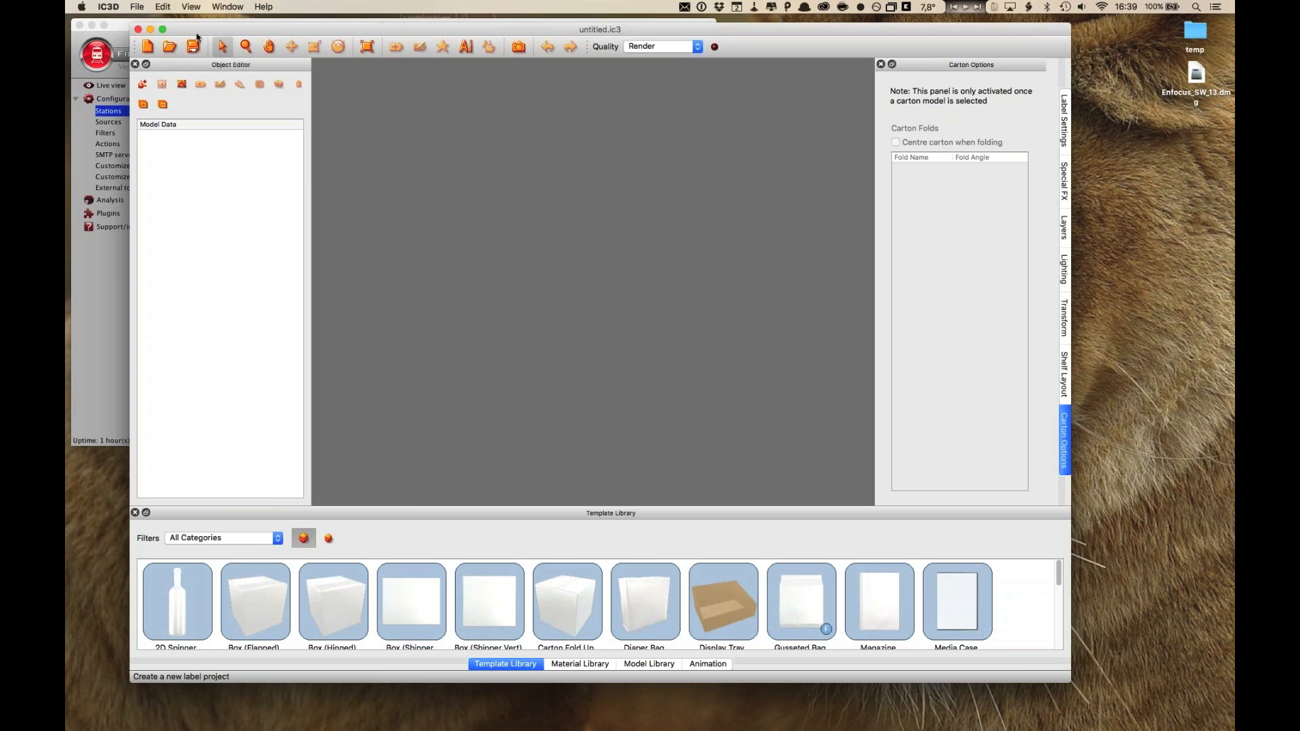
pyautogui.press('super+h')
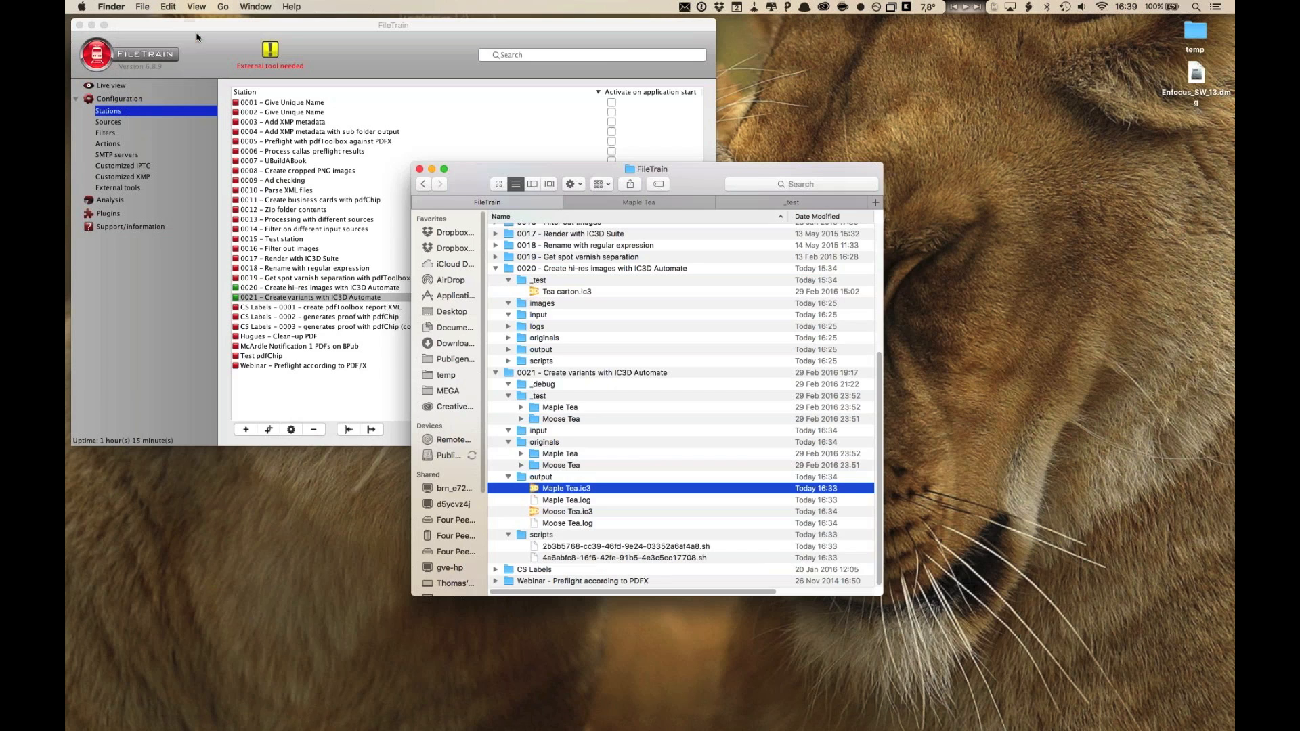
pyautogui.click(561, 513)
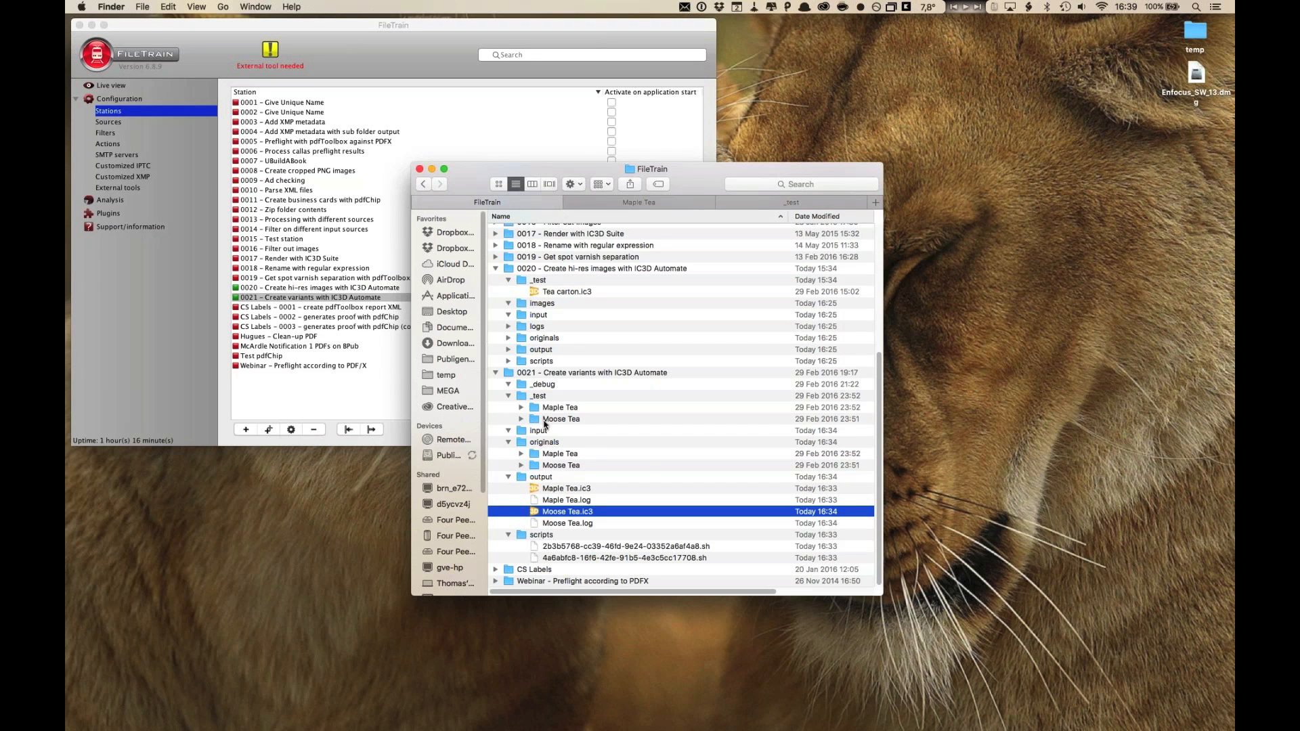
pyautogui.click(540, 315)
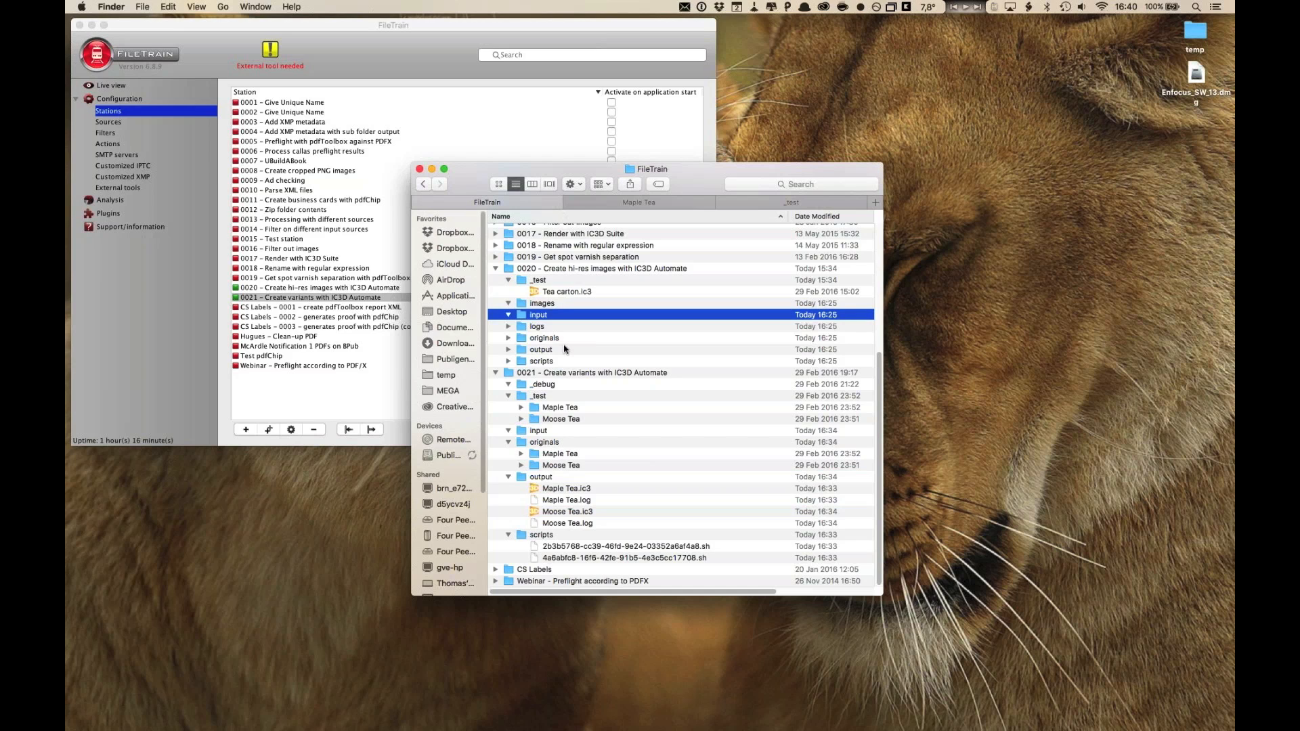
# - Open the FileTrain station 0021 - Create variants with IC3D Automate and point out its 0021 - input source
pyautogui.click(376, 302)
pyautogui.doubleClick(377, 301)
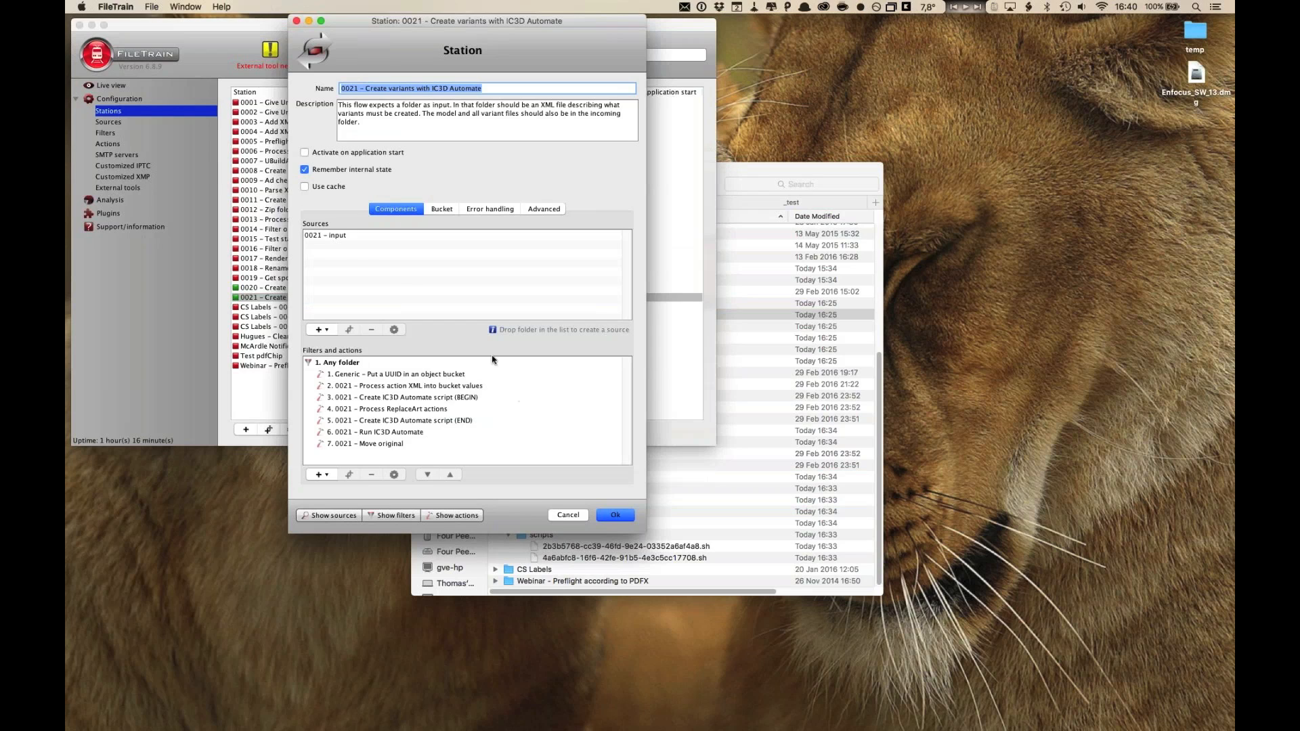
pyautogui.click(349, 236)
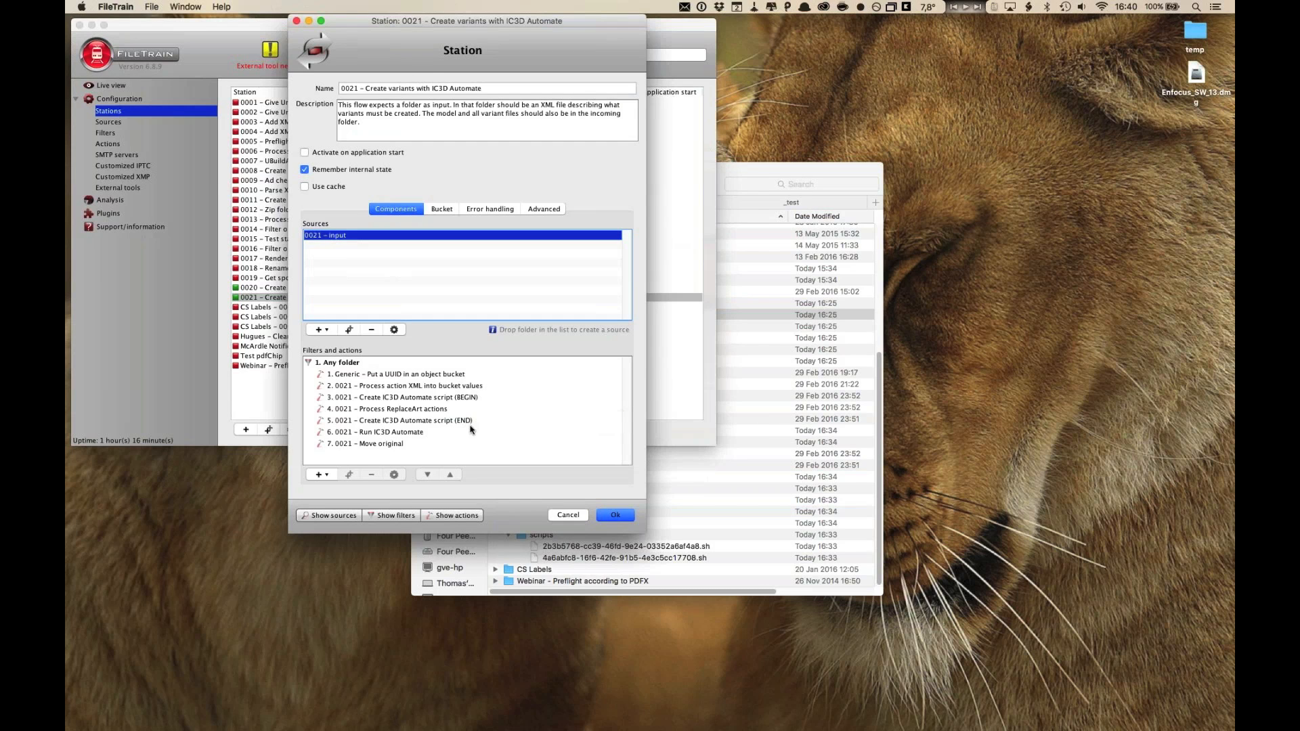
# - Review the script text in the station's Create IC3D Automate script (BEGIN) and (END) actions
pyautogui.doubleClick(476, 399)
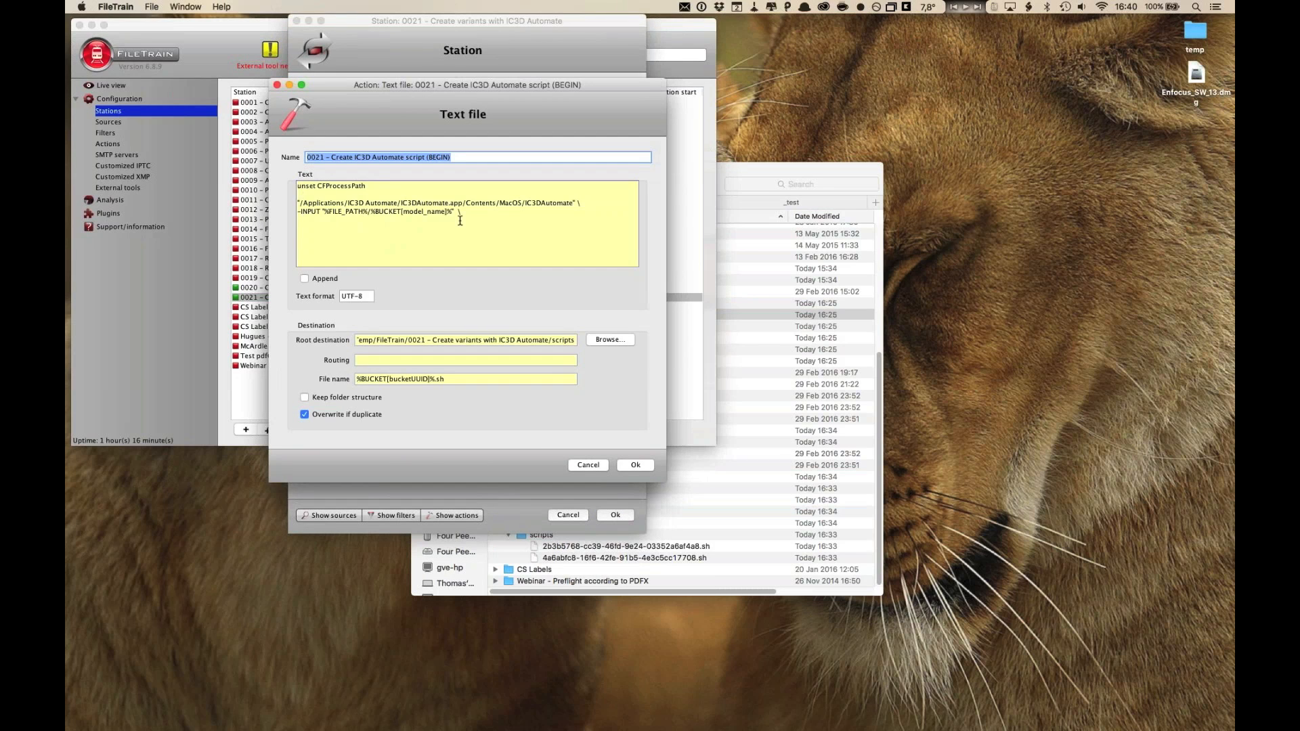
pyautogui.press('Escape')
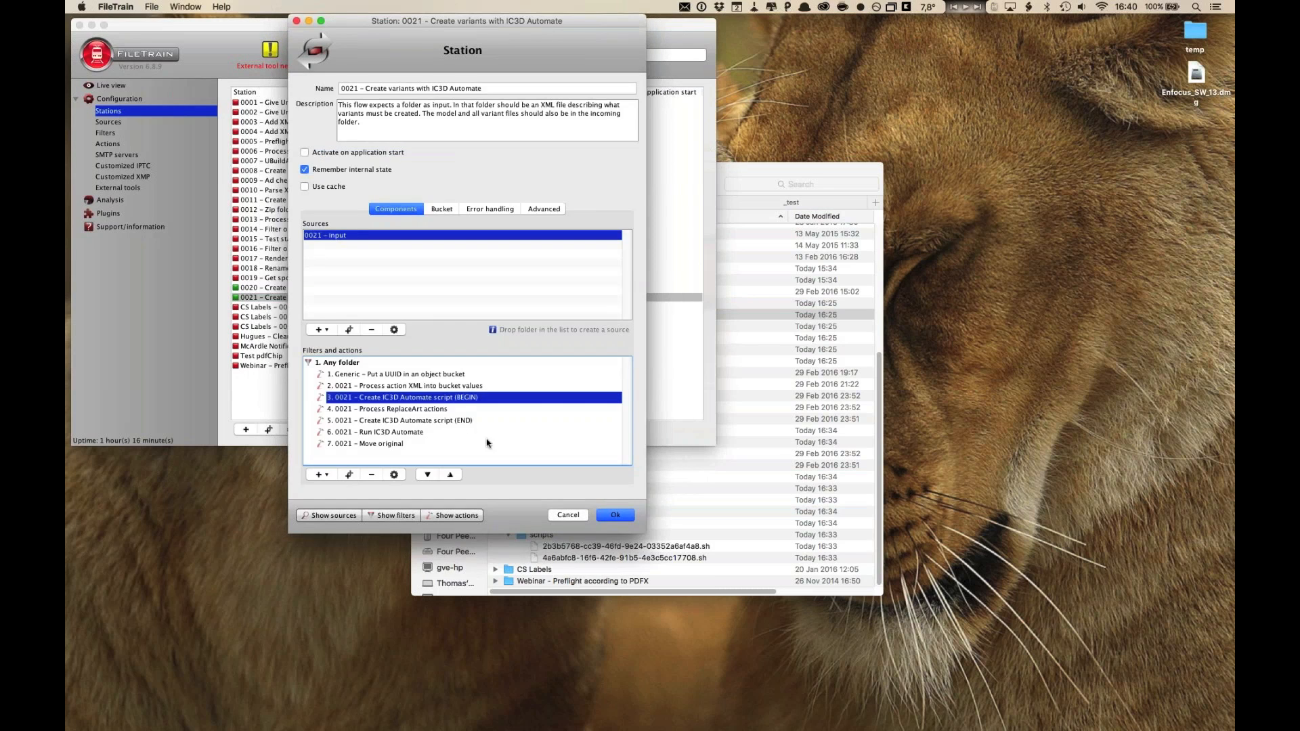
pyautogui.doubleClick(469, 424)
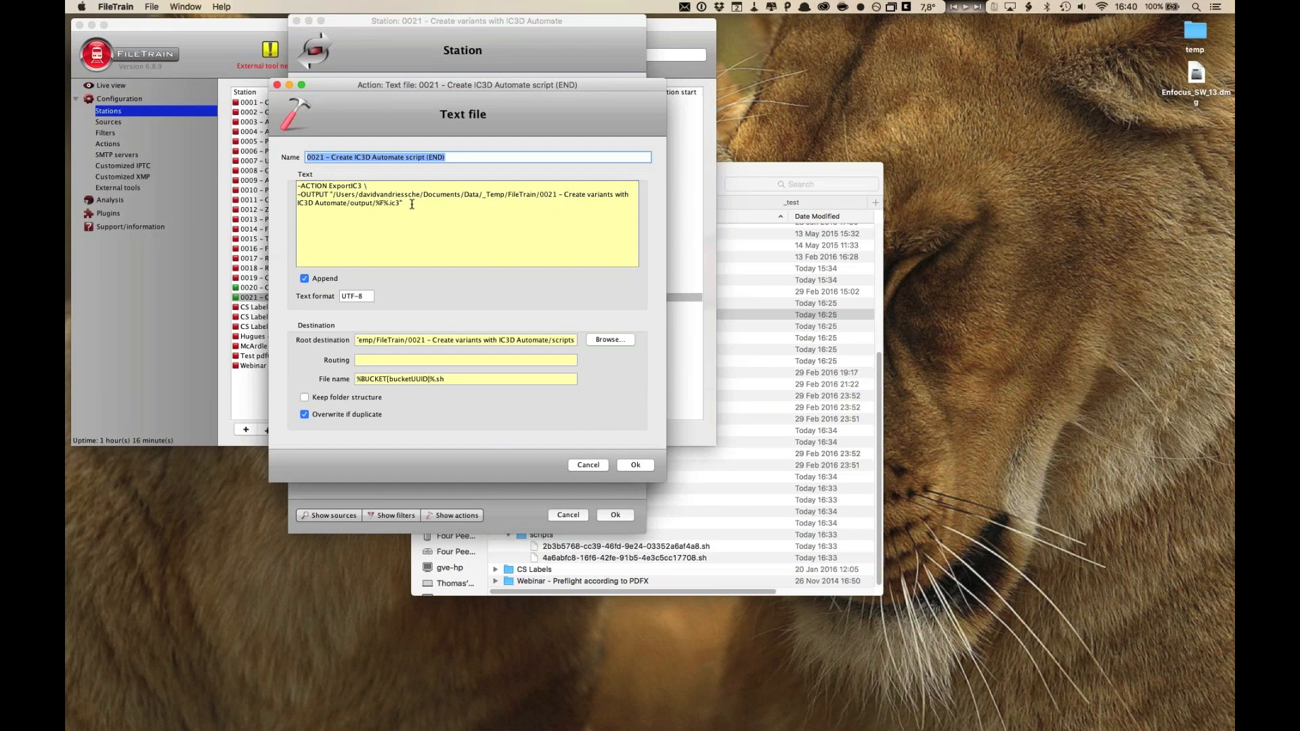
pyautogui.click(635, 465)
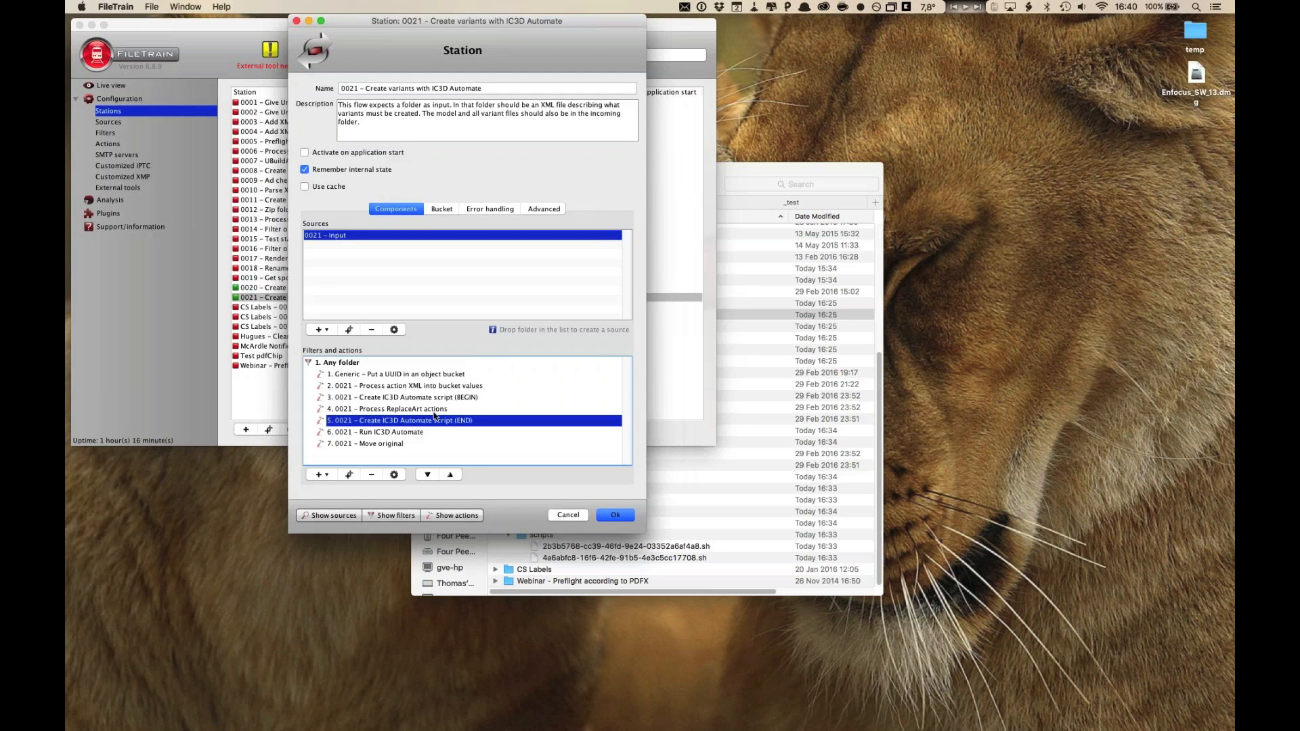
# - Review the Process ReplaceArt actions loop and the script text in its Create IC3D Automate script (REPLACEART) action
pyautogui.doubleClick(432, 409)
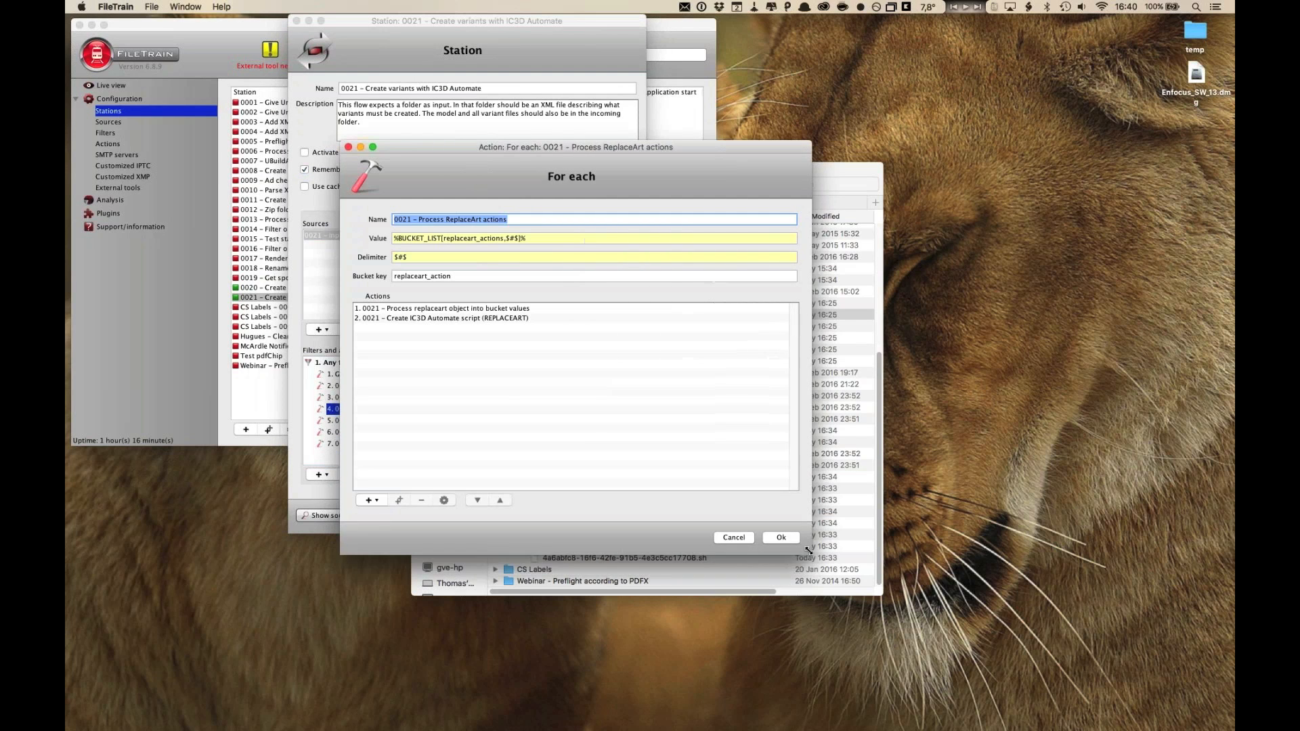
pyautogui.doubleClick(526, 319)
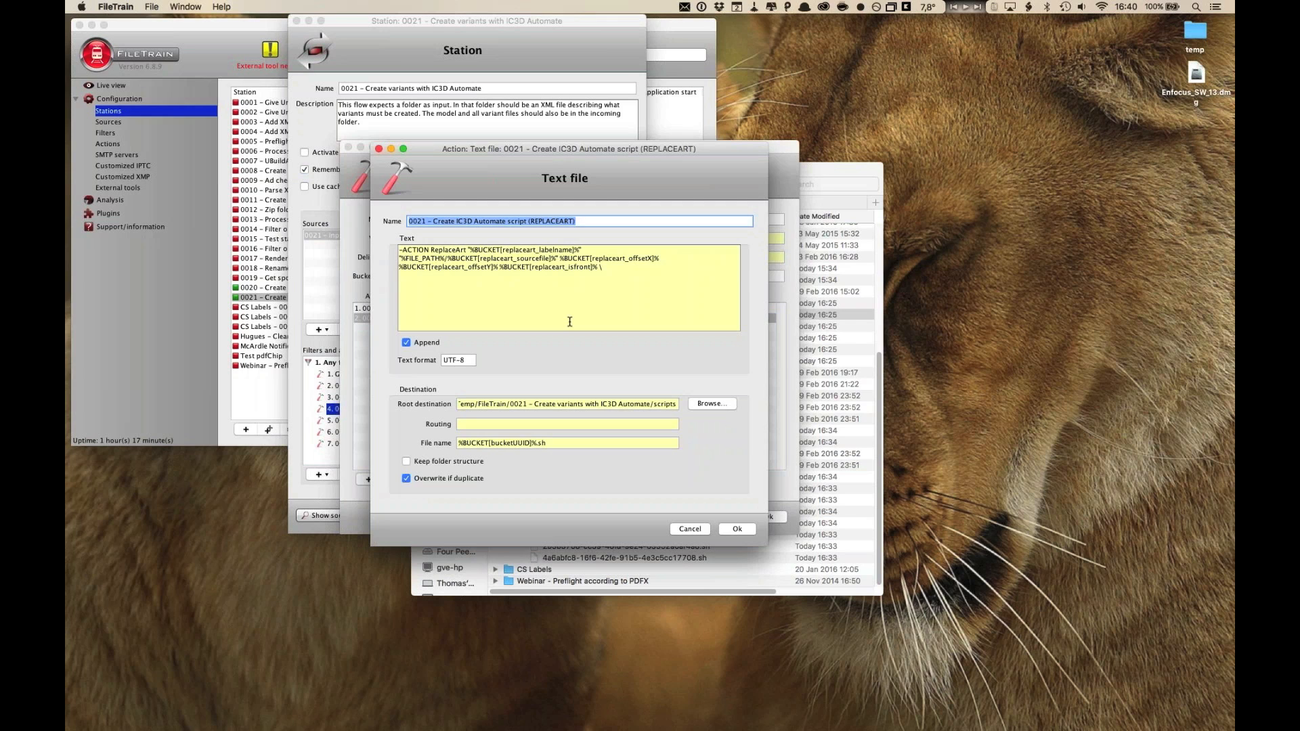
pyautogui.click(379, 148)
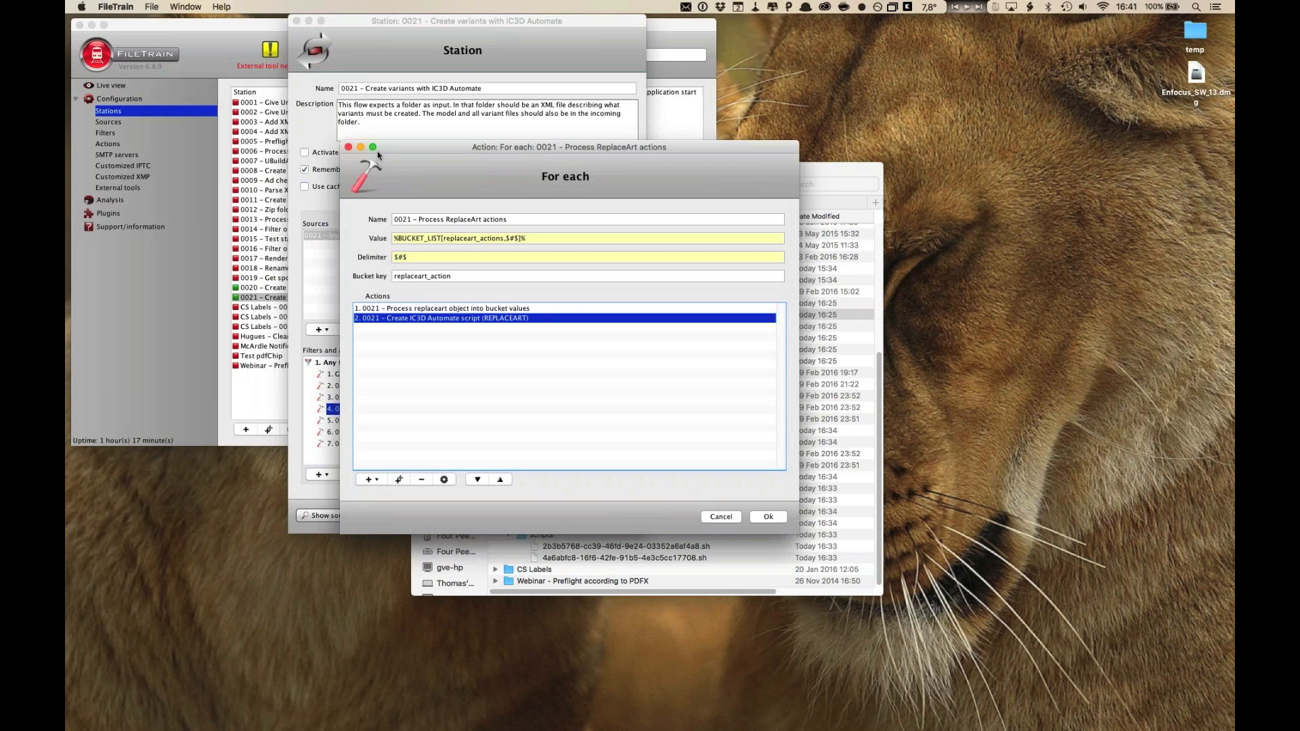
pyautogui.press('Escape')
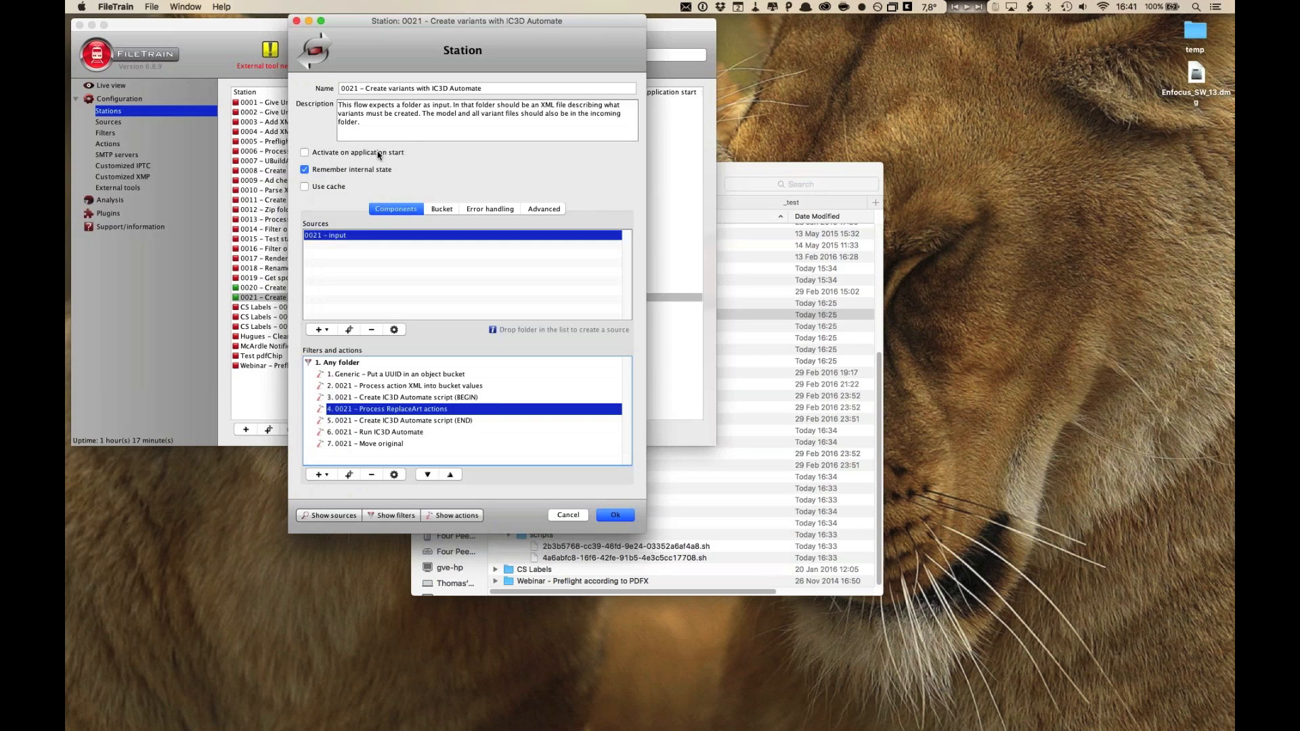
# - Review the command and parameters of the Run IC3D Automate action, close the station, and select station 0020 in the list
pyautogui.doubleClick(410, 434)
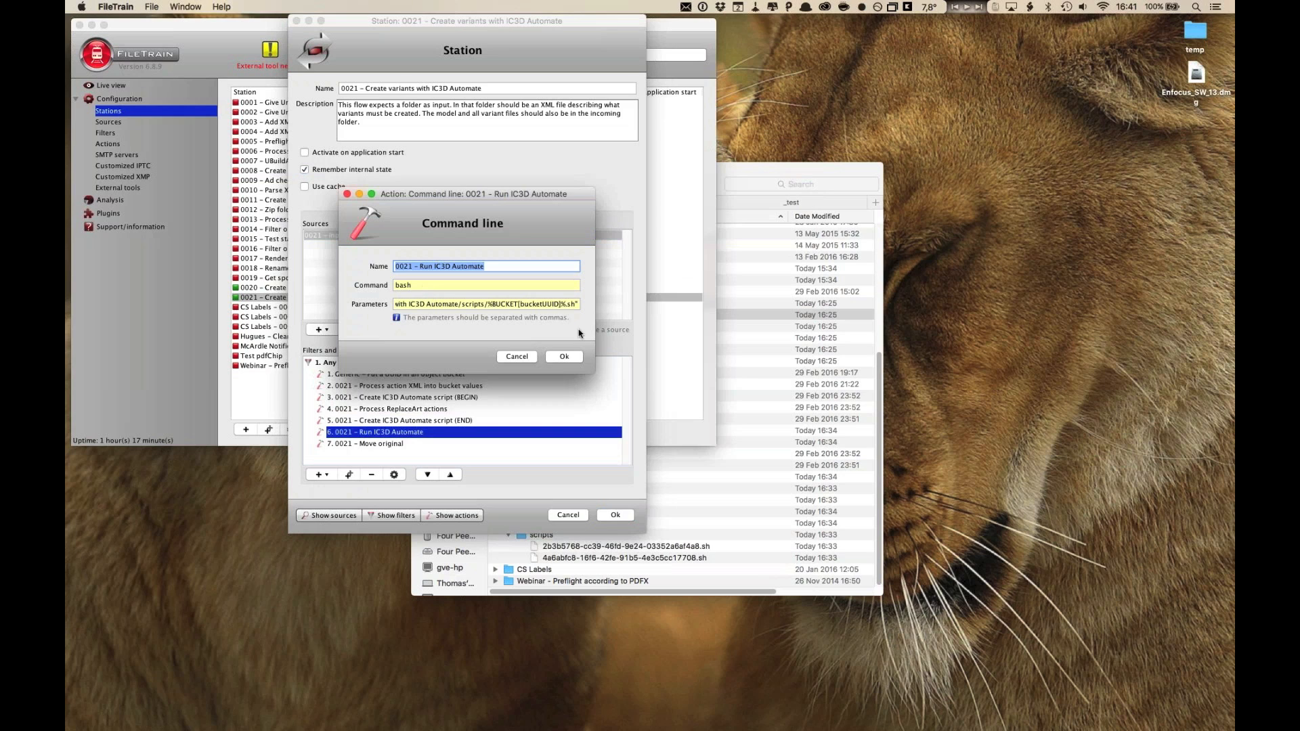
pyautogui.click(518, 357)
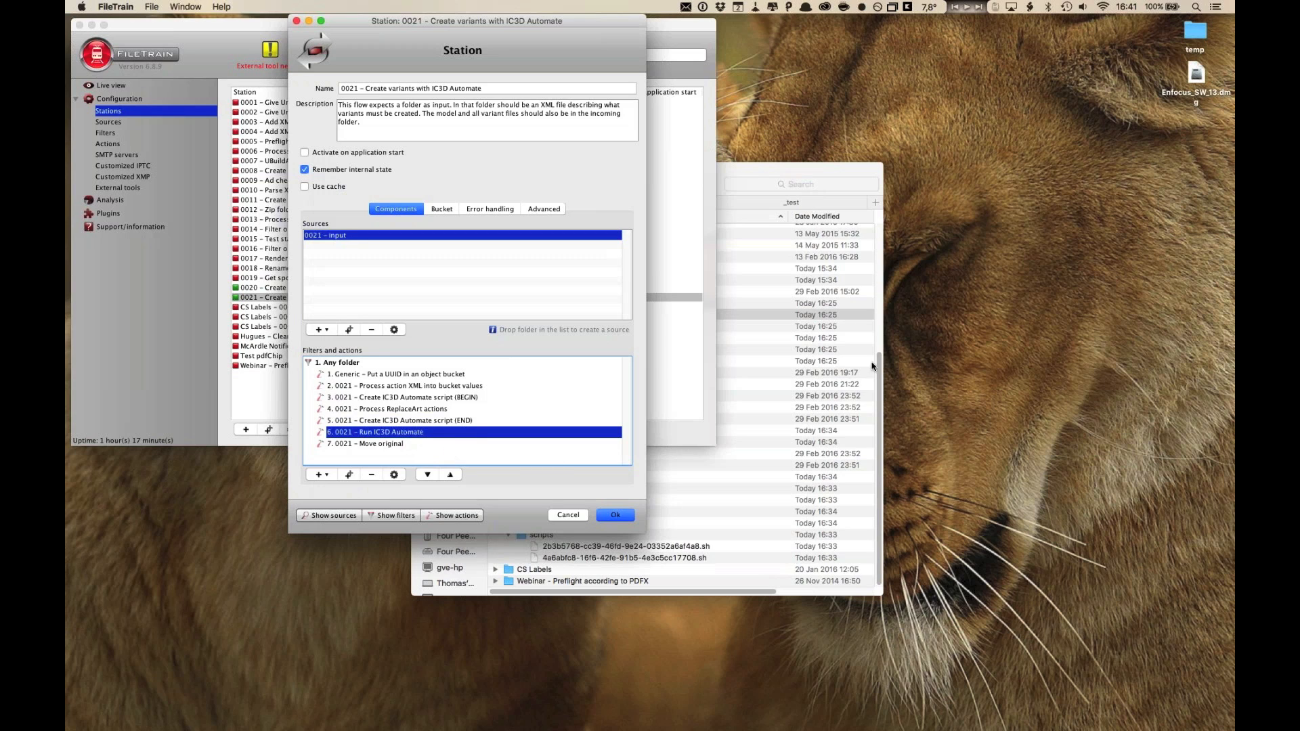
pyautogui.click(296, 23)
pyautogui.click(386, 288)
# - Switch to the Packaging automation with IC3D Automate presentation in PowerPoint and show the Agenda slide
pyautogui.press('super+Tab')
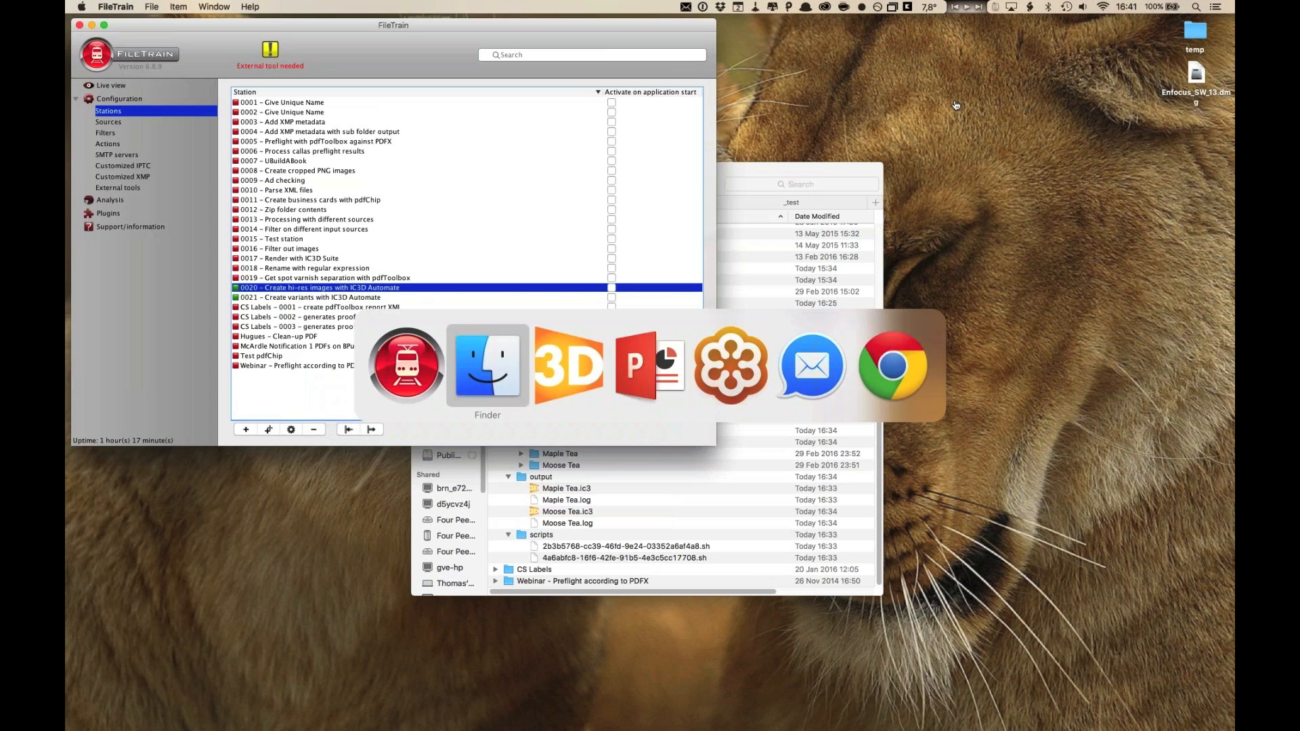
pyautogui.press('super+Tab')
pyautogui.press('super+Tab')
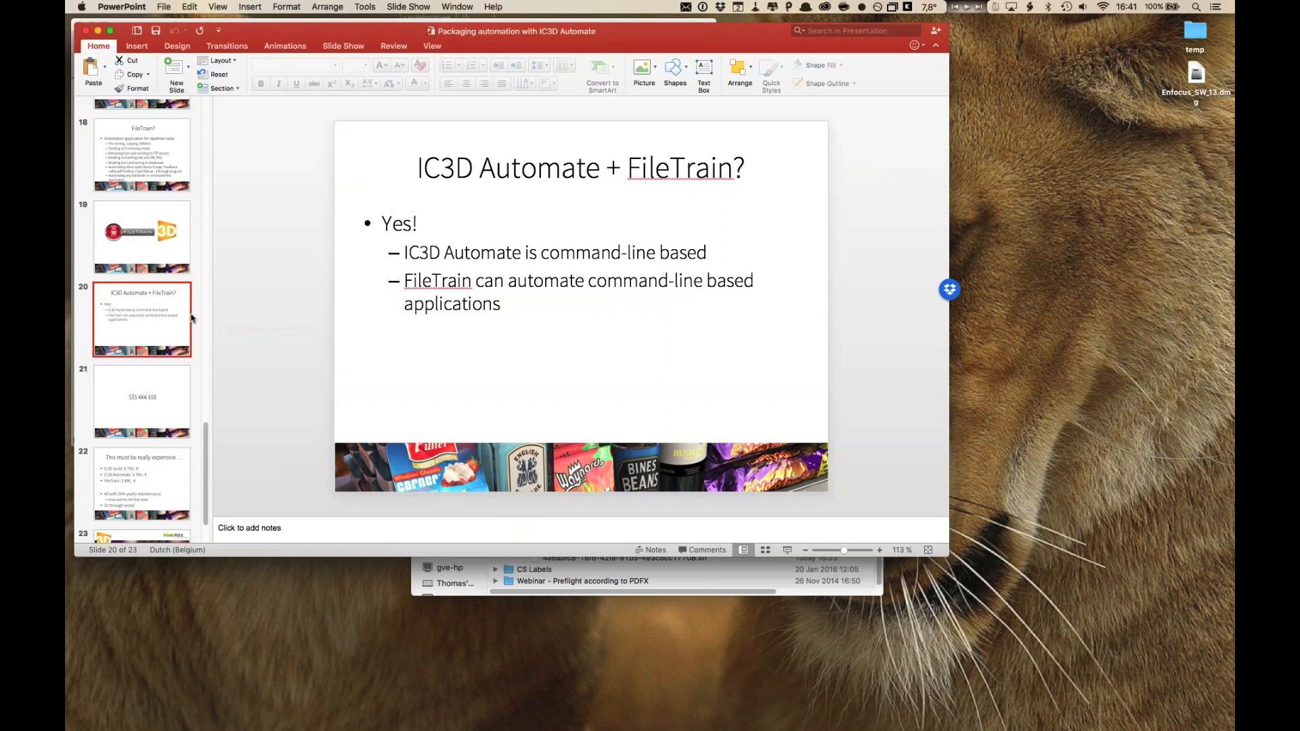
pyautogui.scroll(5, 178, 319)
pyautogui.scroll(15, 180, 321)
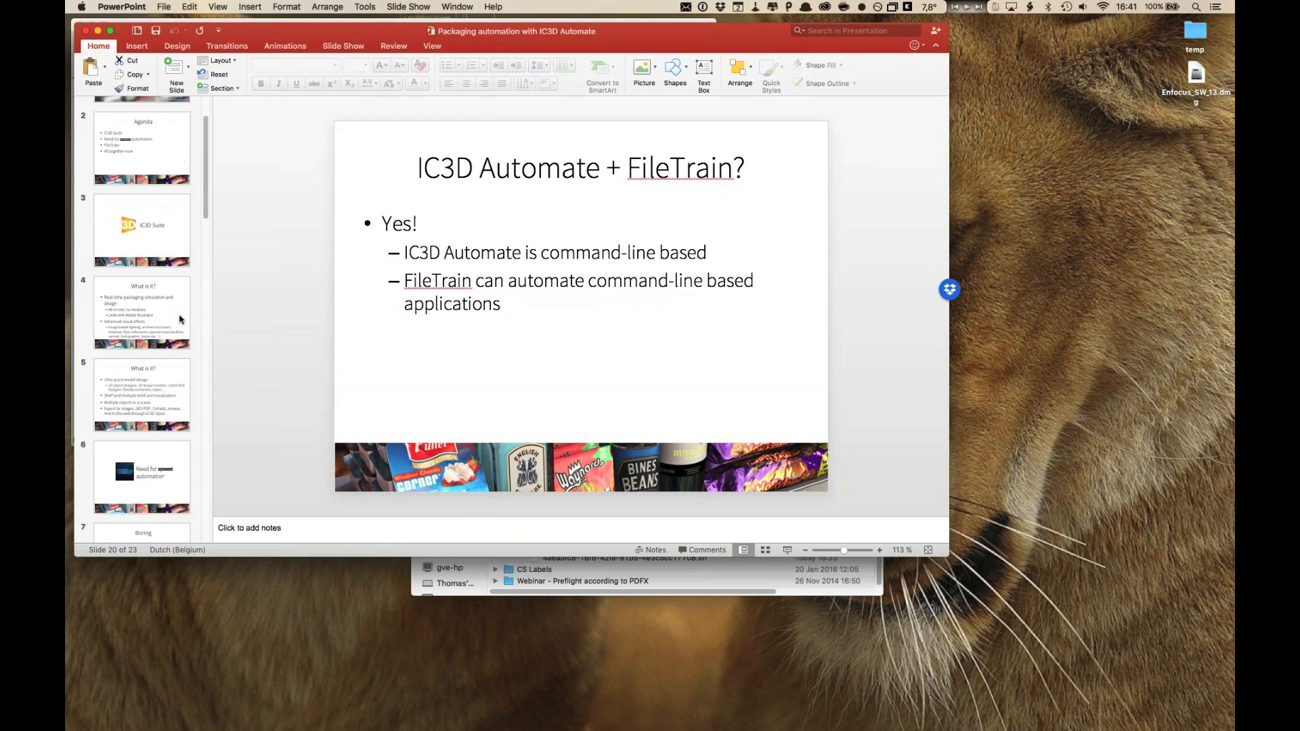
pyautogui.click(172, 216)
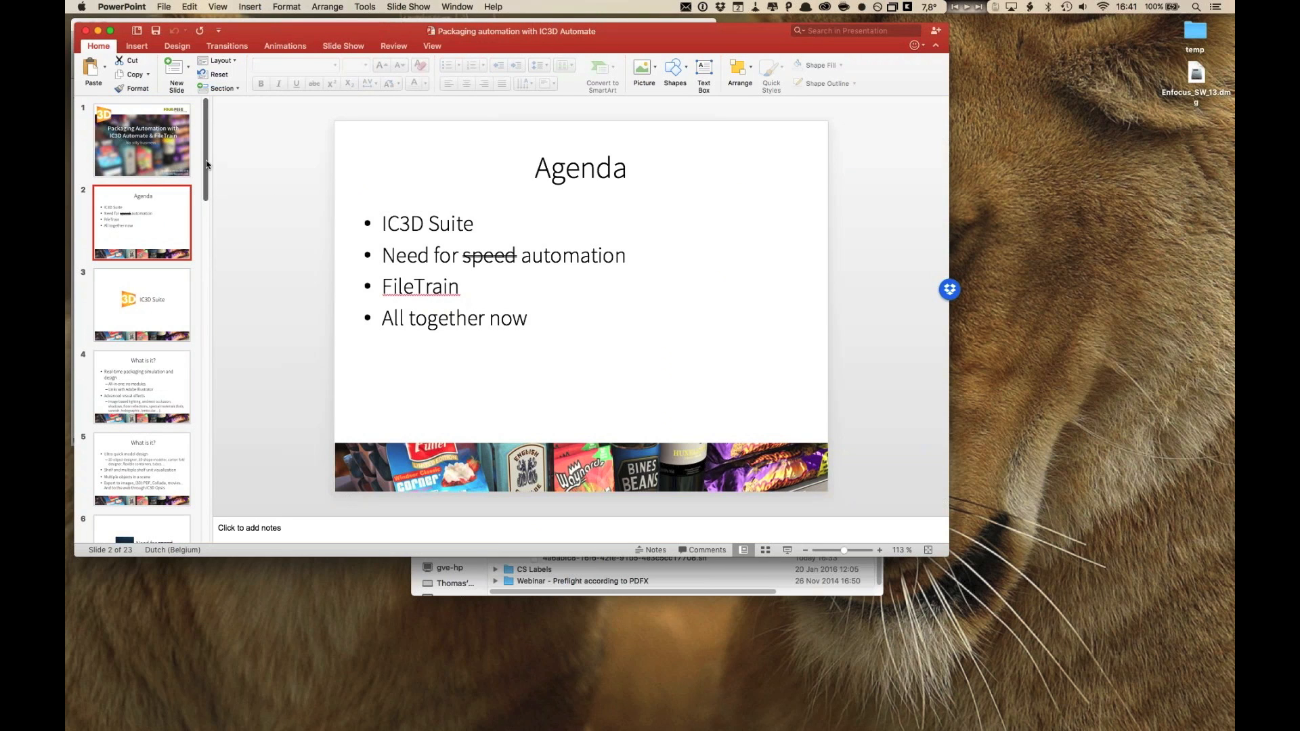
# - Show the currency-symbols slide near the end of the deck, followed by the pricing slide "This must be really expensive…"
pyautogui.moveTo(207, 165); pyautogui.dragTo(205, 511)
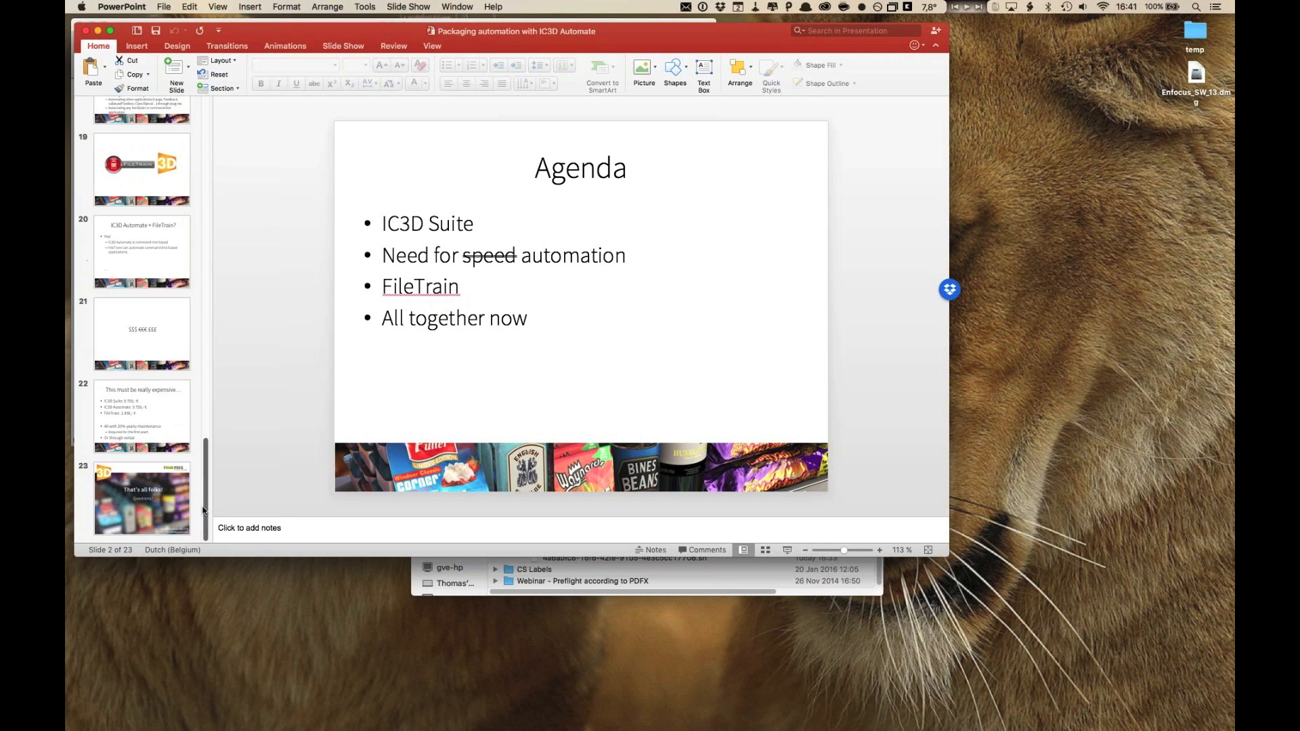
pyautogui.click(175, 352)
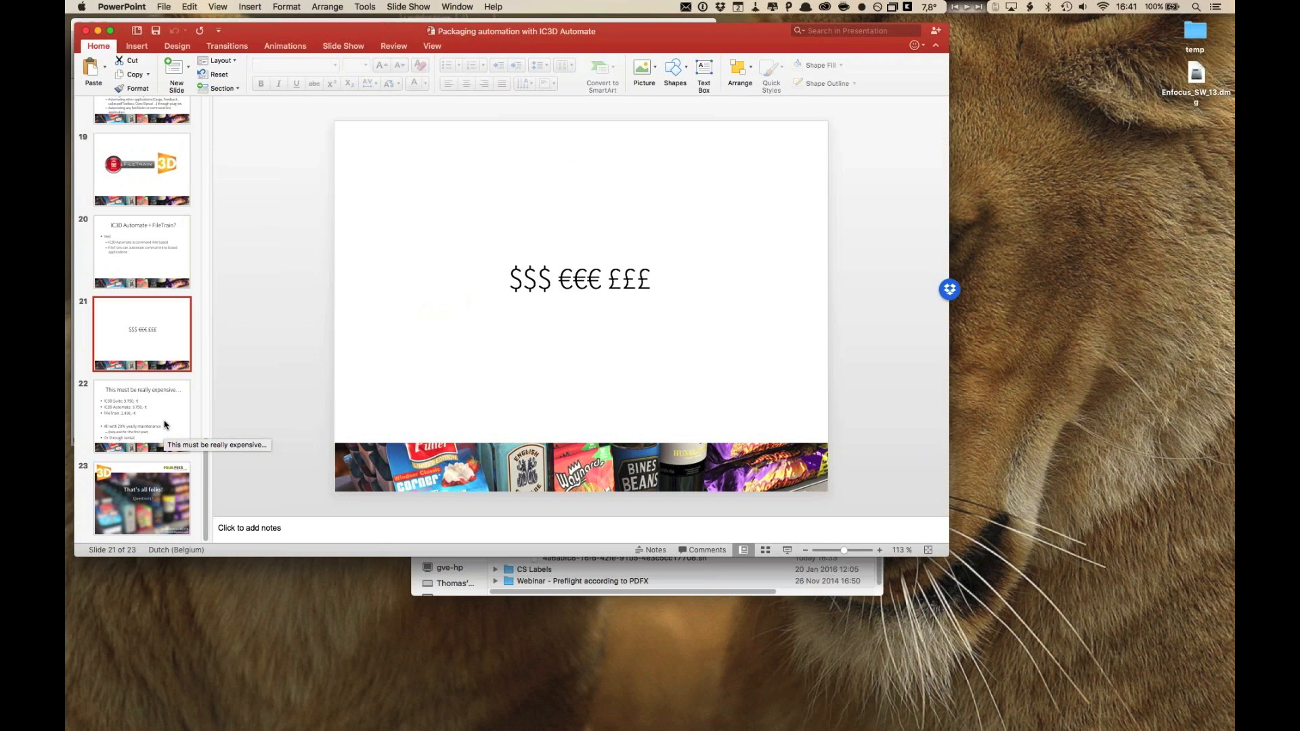
pyautogui.click(164, 422)
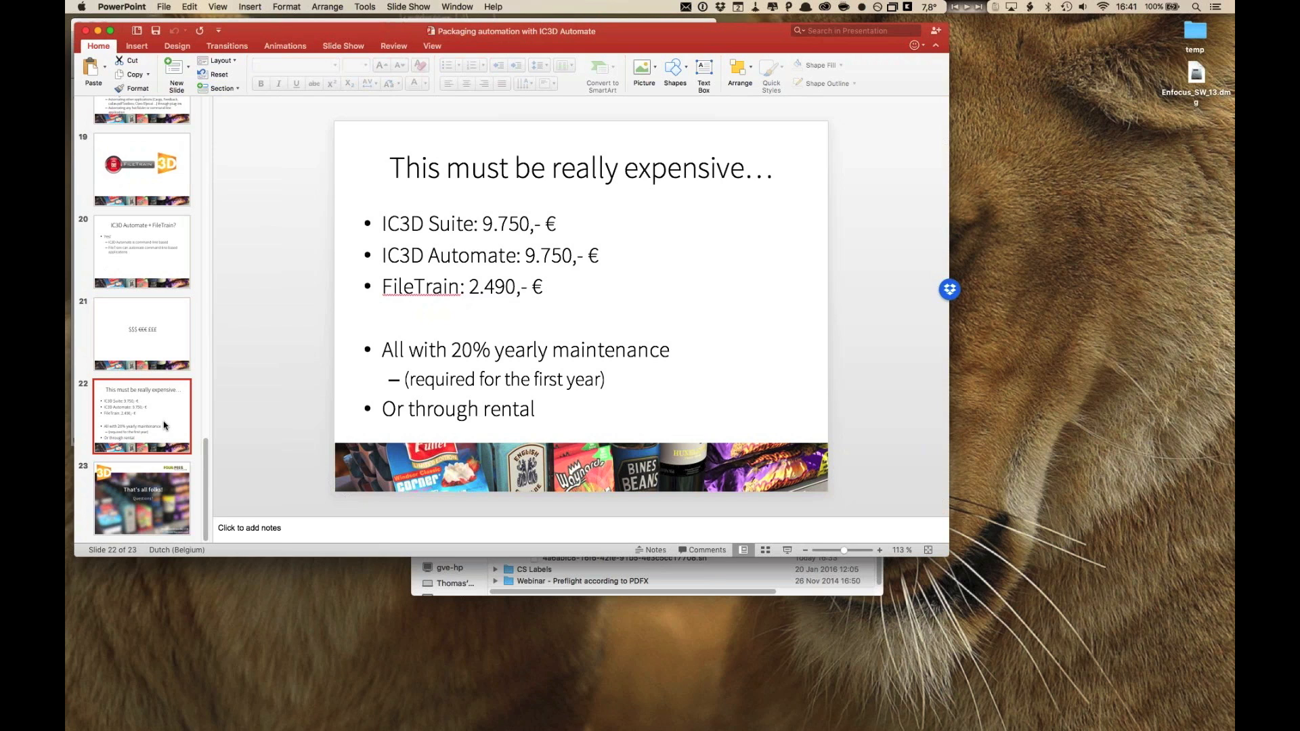